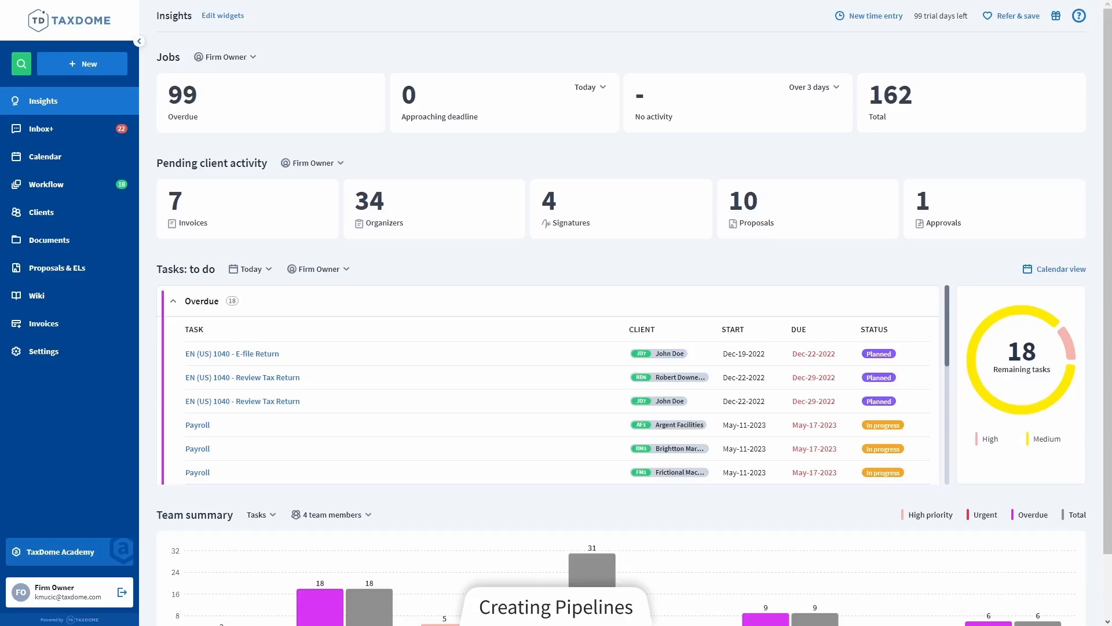
Start creating a new pipeline from the firm's pipeline settings
click(48, 360)
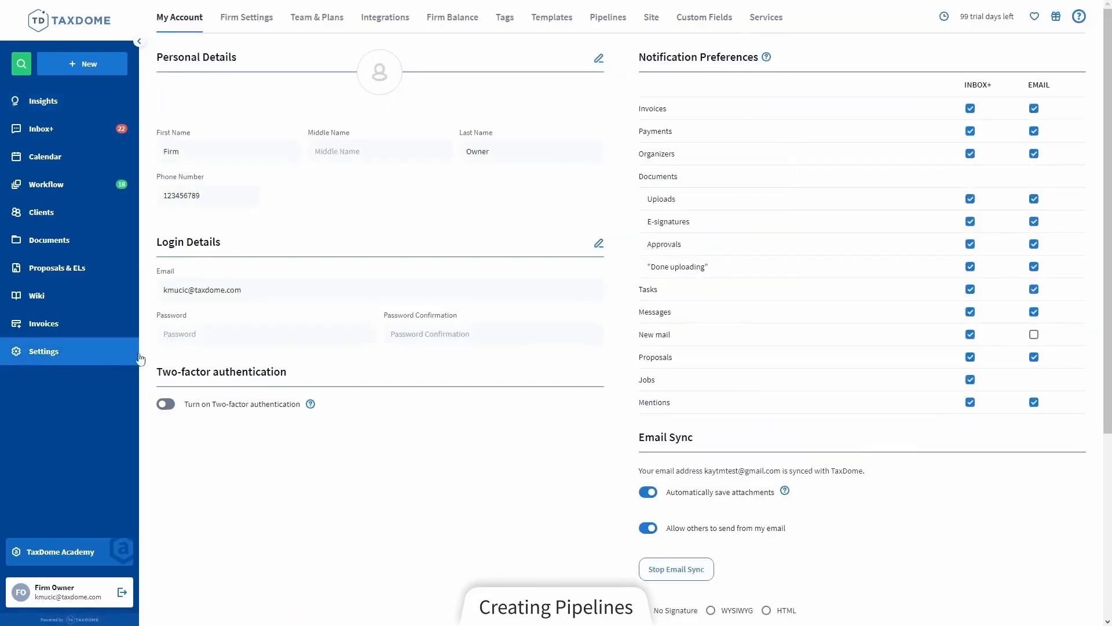
click(620, 24)
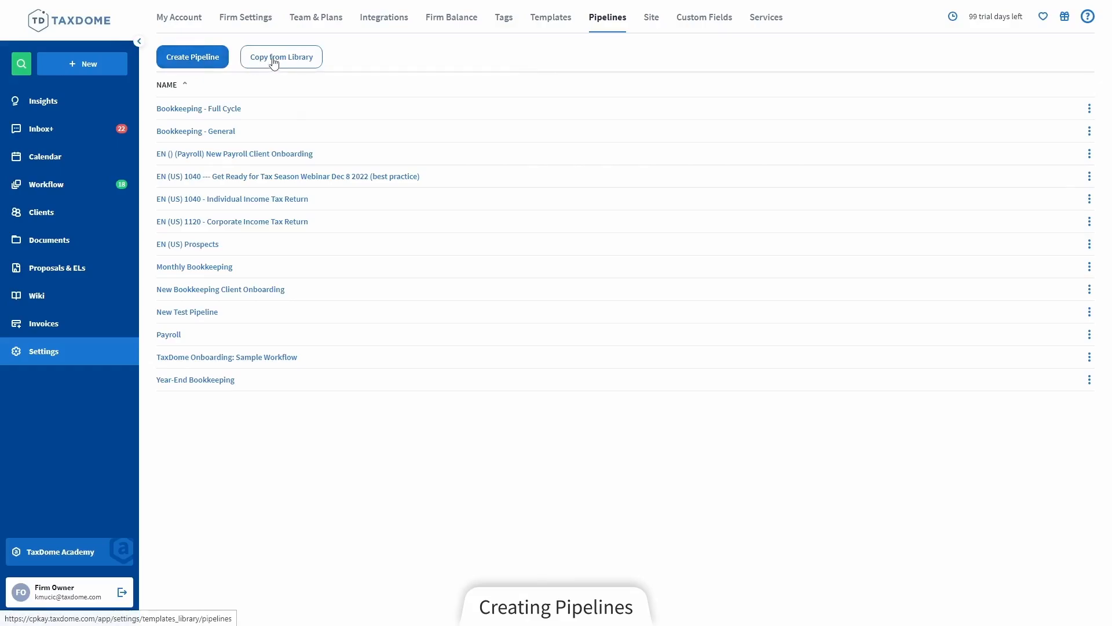
click(193, 56)
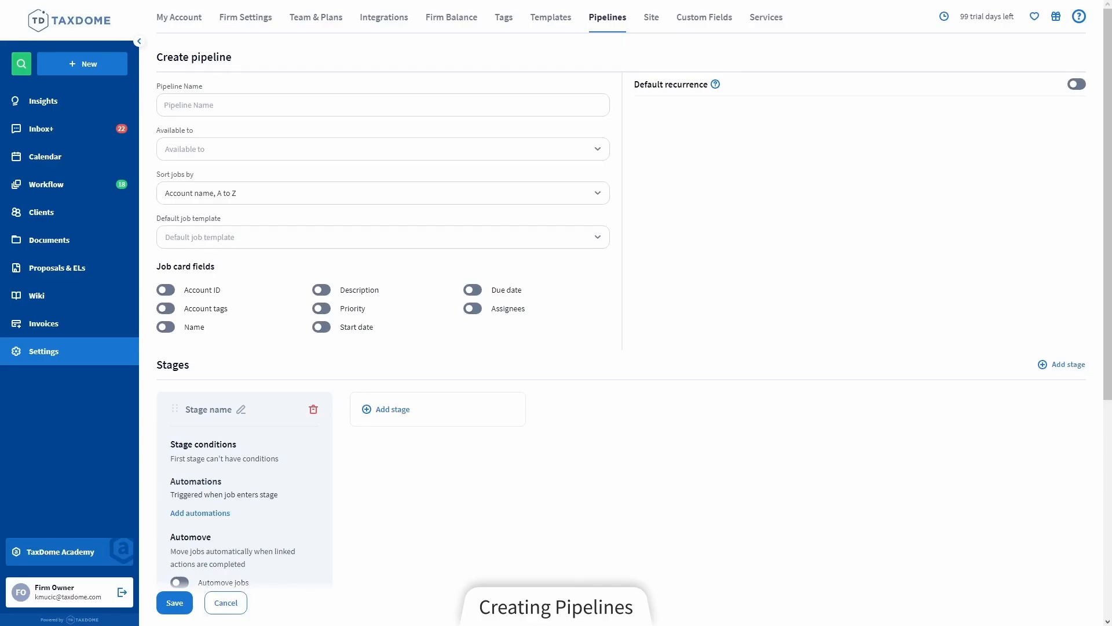
Name the new pipeline "Tax Return Pipeline"
click(332, 110)
click(322, 111)
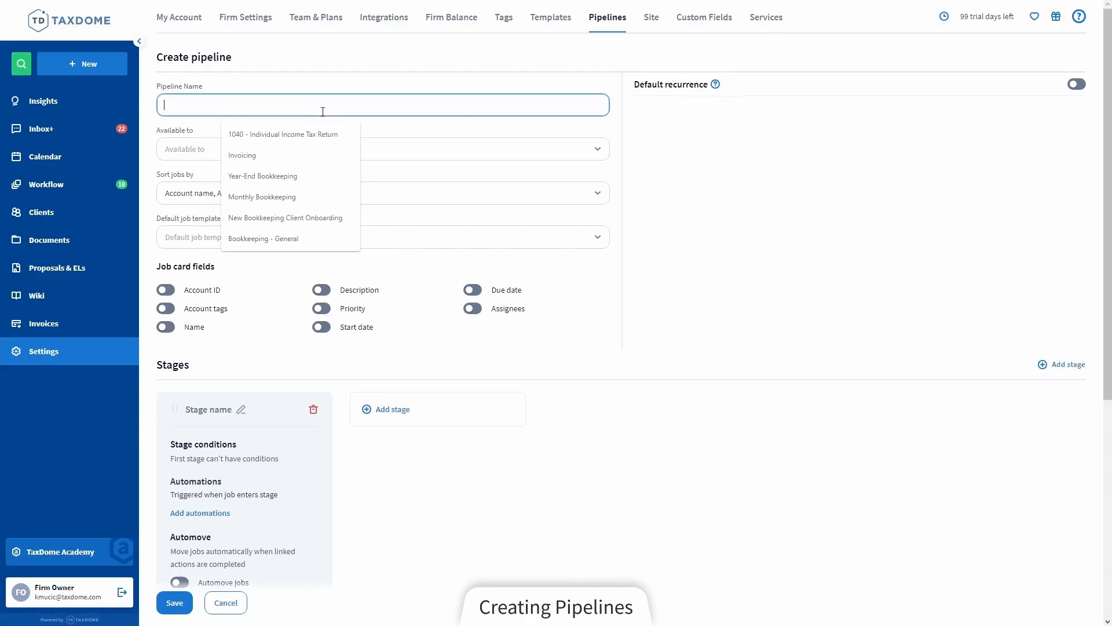
text(Tax R)
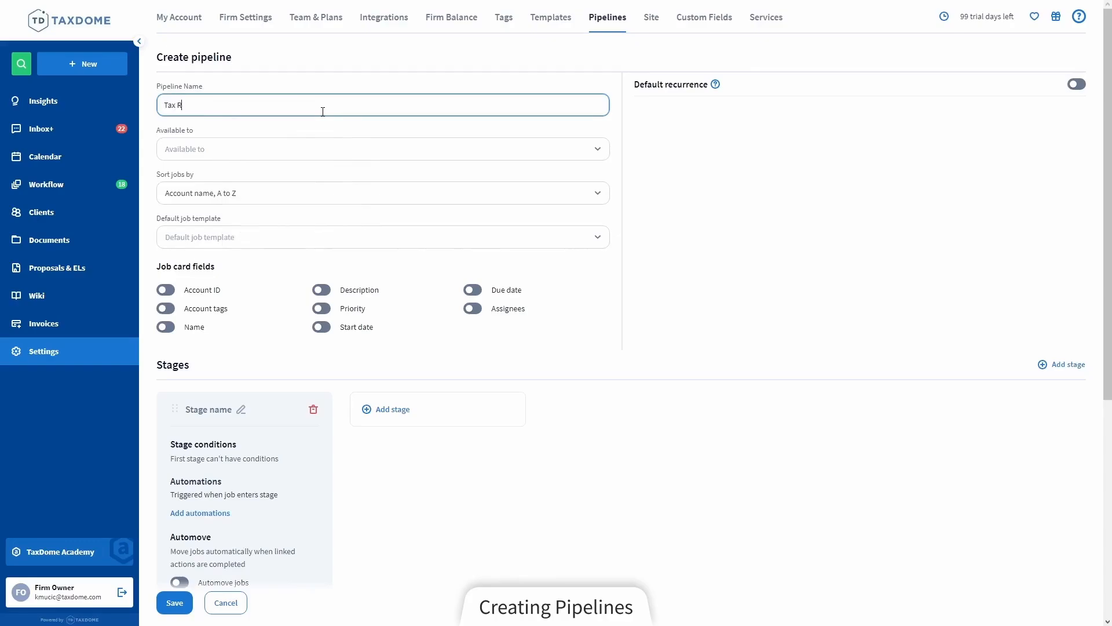
text(eturn Pipeline)
click(340, 128)
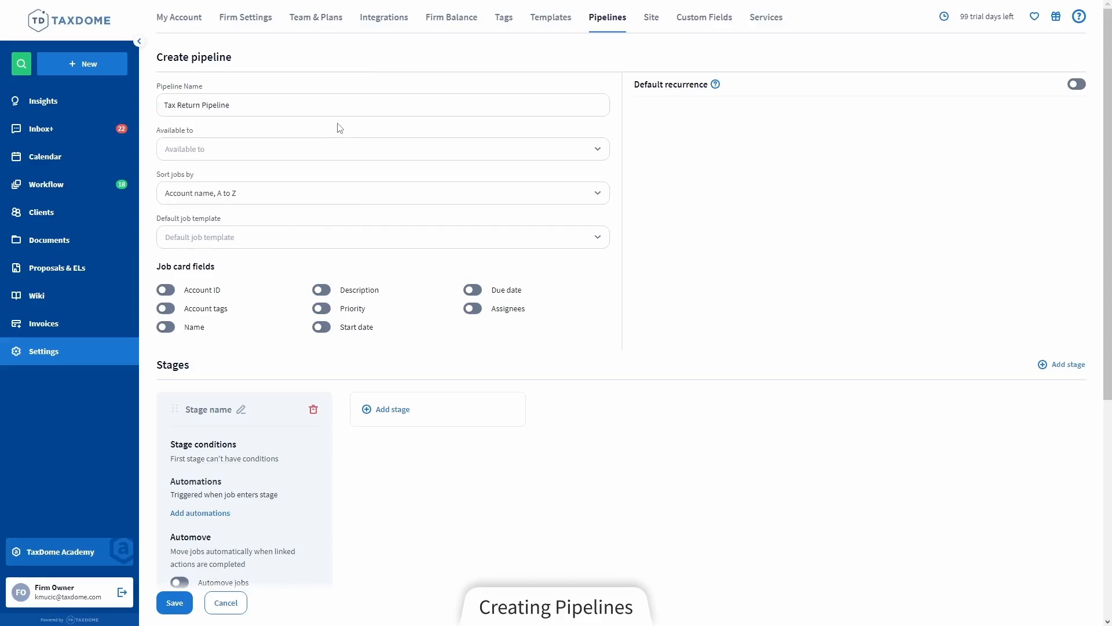
Make the pipeline available to Tax Preparer and Team Manager
click(335, 149)
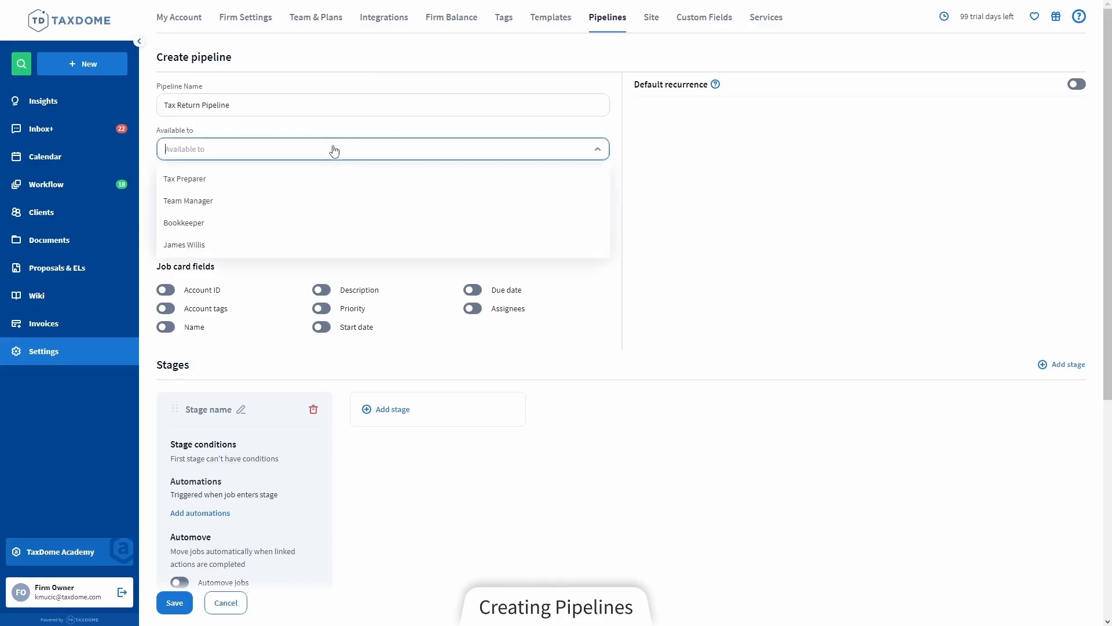
click(317, 183)
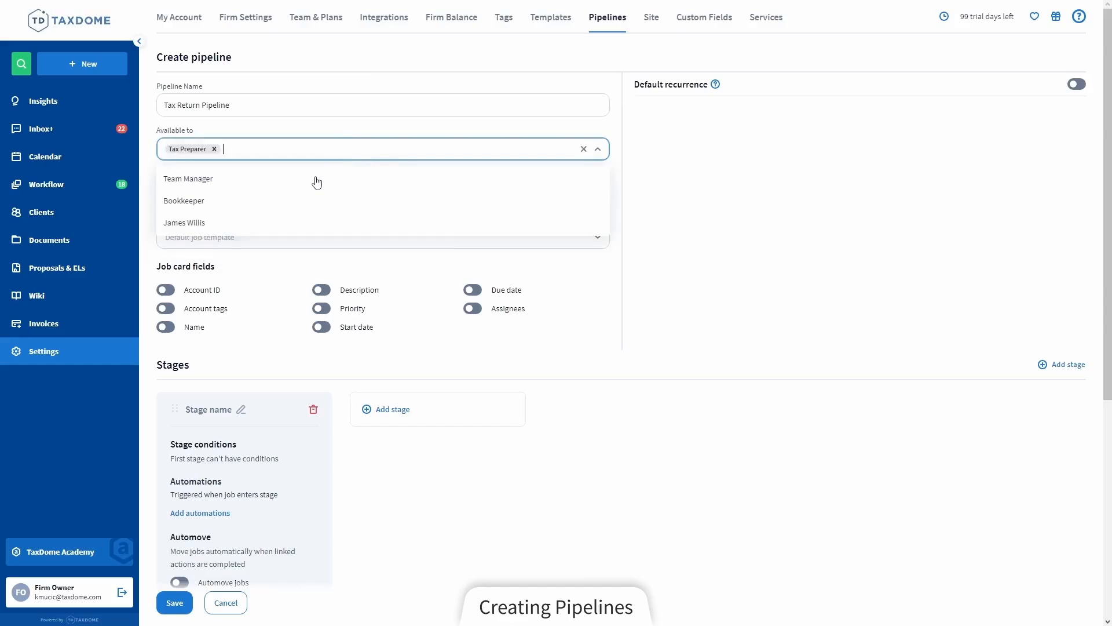
click(317, 183)
click(338, 150)
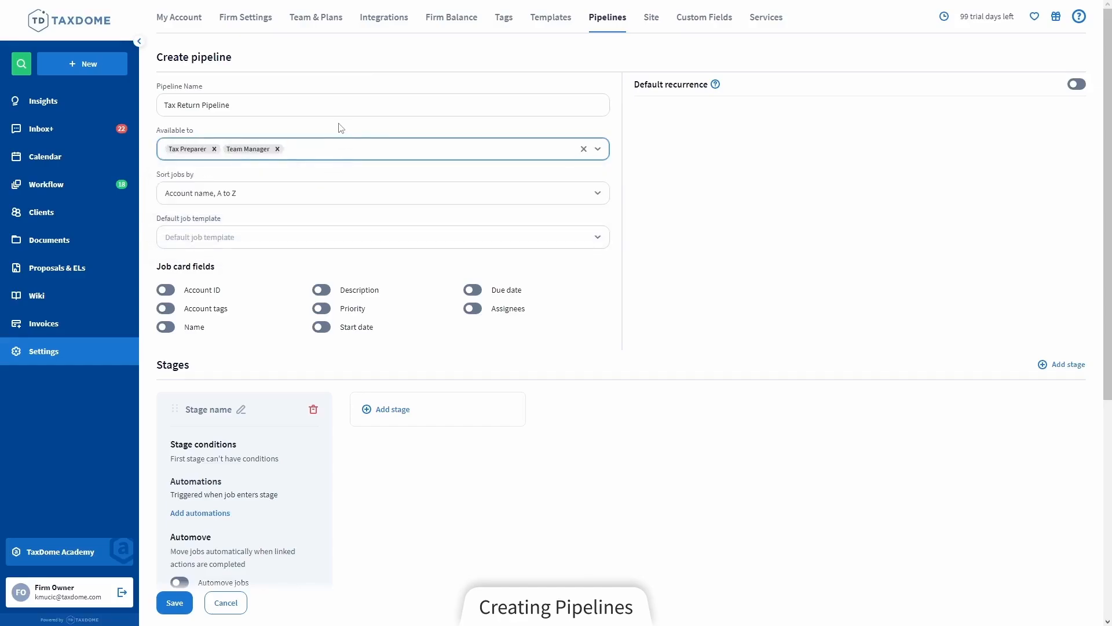
click(340, 126)
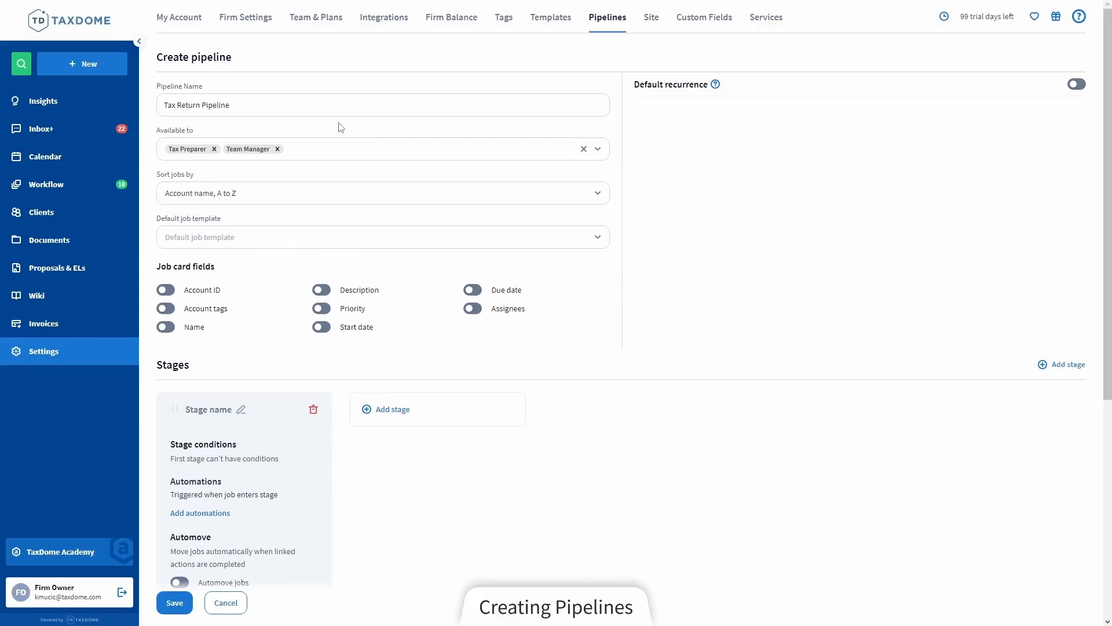
Set the pipeline's job sorting to "Time in stage, oldest first"
click(313, 201)
scroll(291, 284, down, 2)
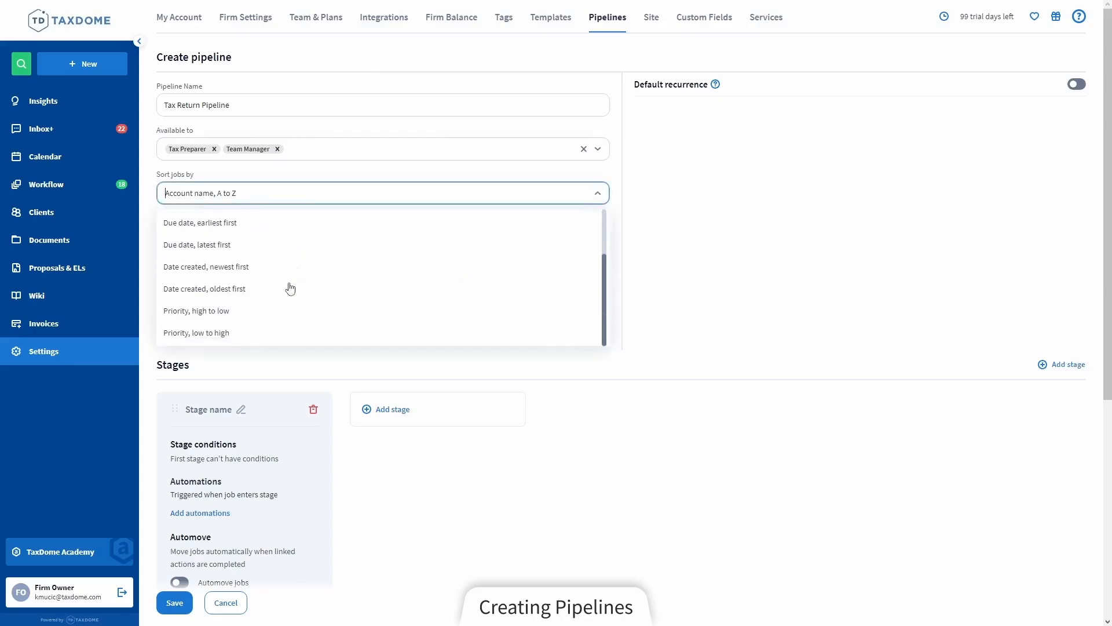
scroll(293, 312, up, 2)
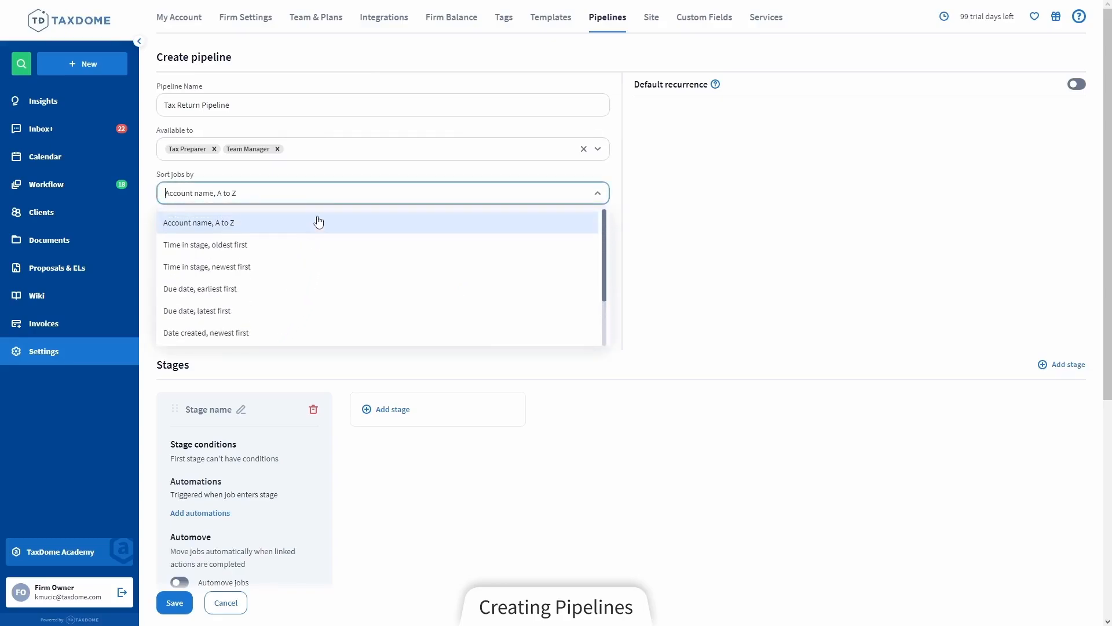
click(283, 248)
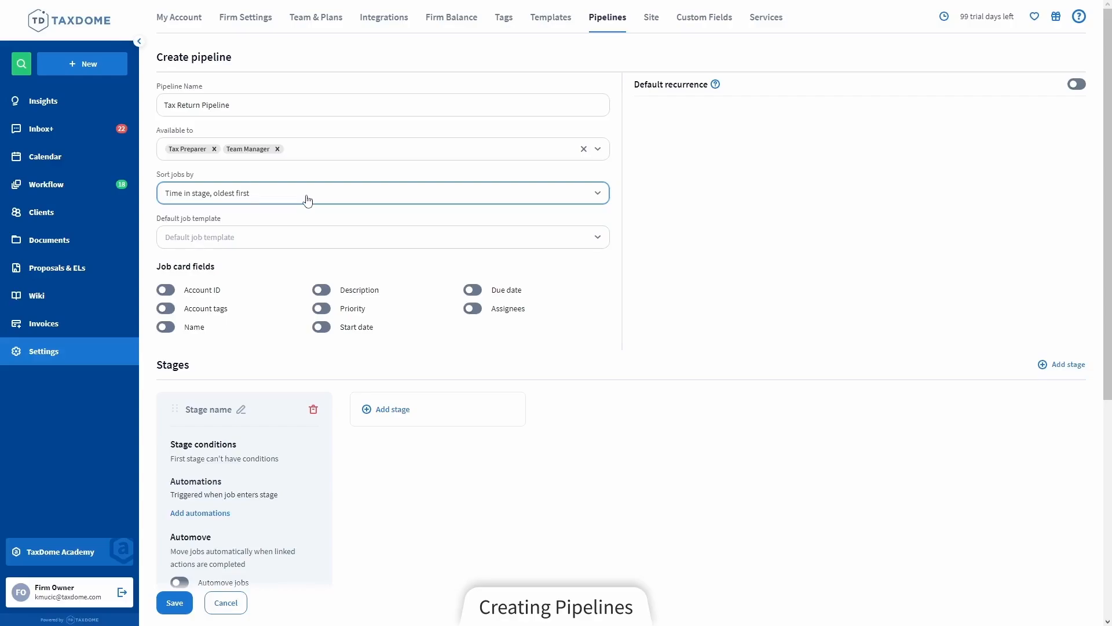
Choose "Tax Return" as the pipeline's default job template
click(312, 242)
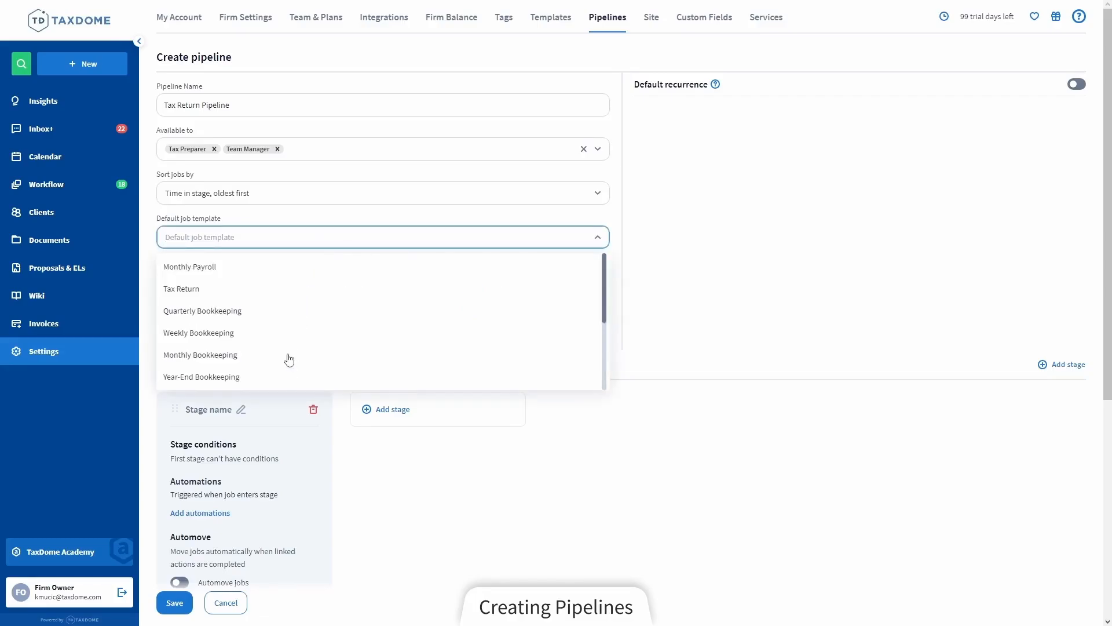
click(279, 293)
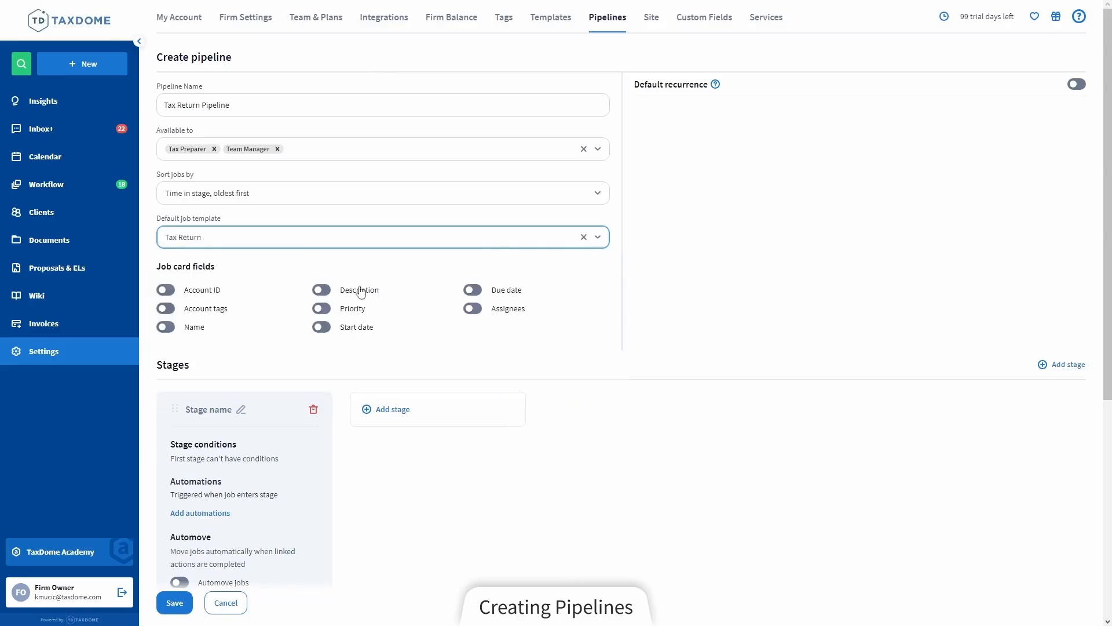
click(637, 205)
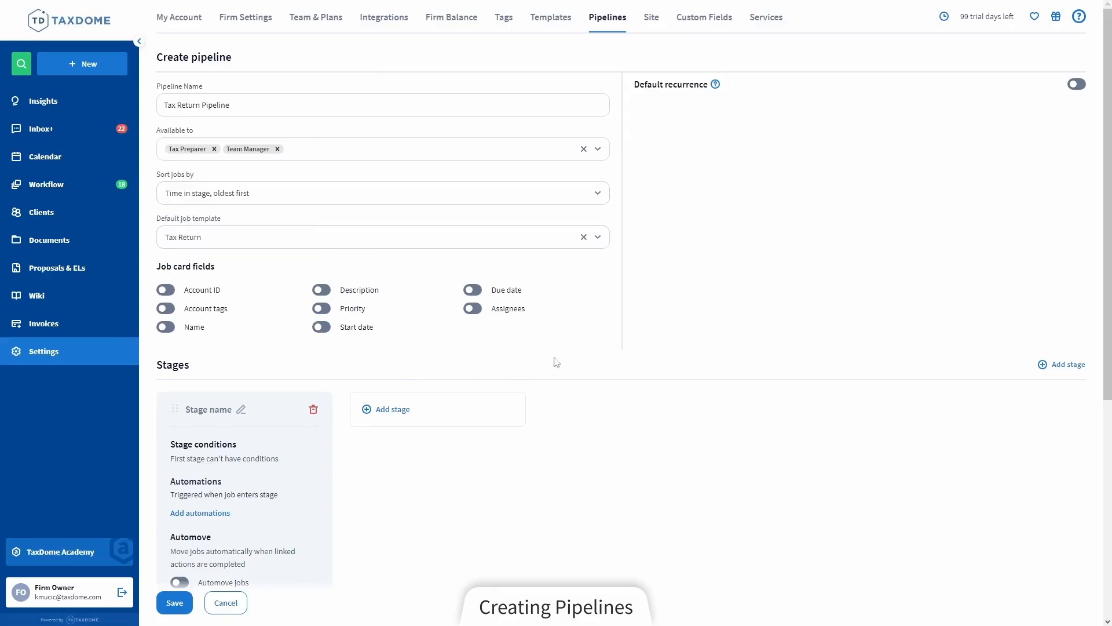
Enable all job card fields: Account ID, Account tags, Name, Description, Priority, Start date, Due date and Assignees
click(172, 292)
click(321, 289)
click(473, 290)
click(473, 309)
click(322, 308)
click(166, 308)
click(165, 327)
click(322, 326)
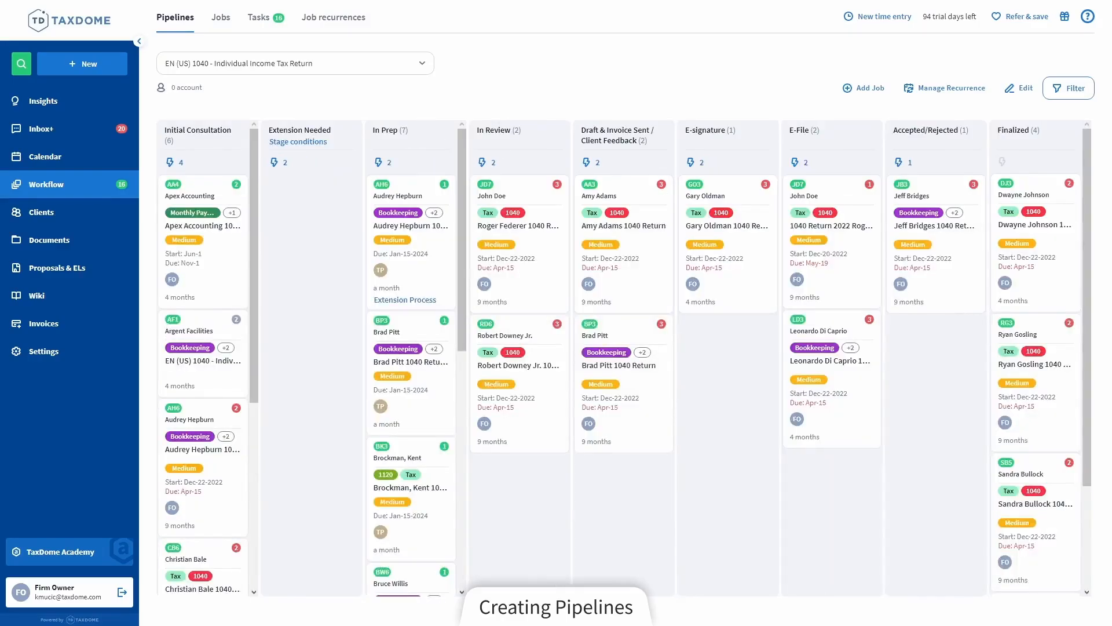
Examine the details of the fourth job card in the Initial Consultation stage of the 1040 pipeline, then close it
scroll(211, 454, down, 3)
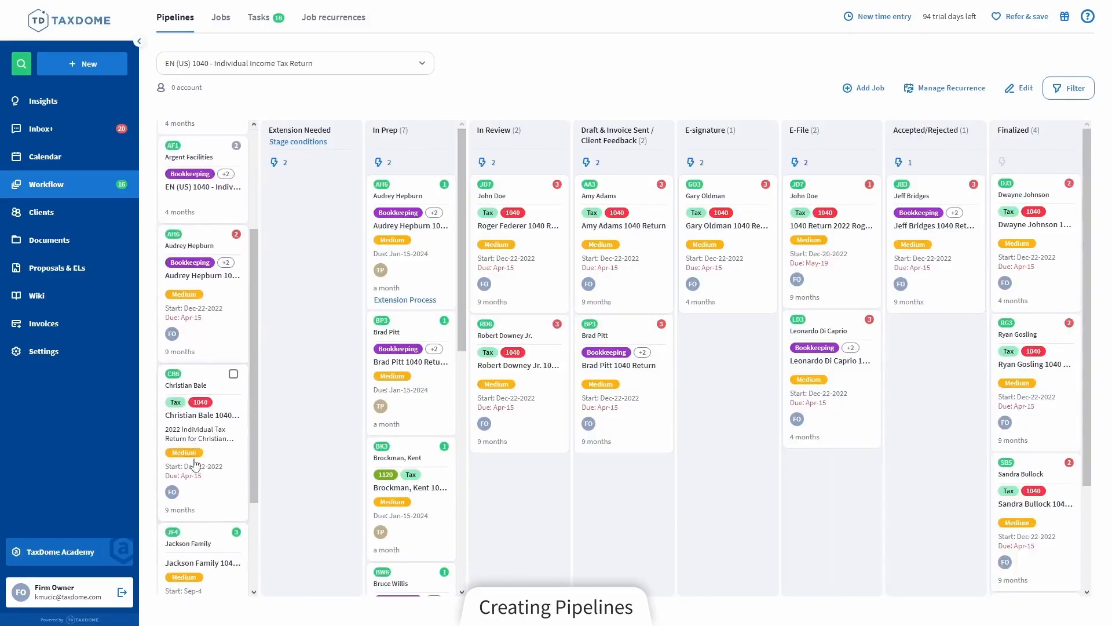
click(211, 454)
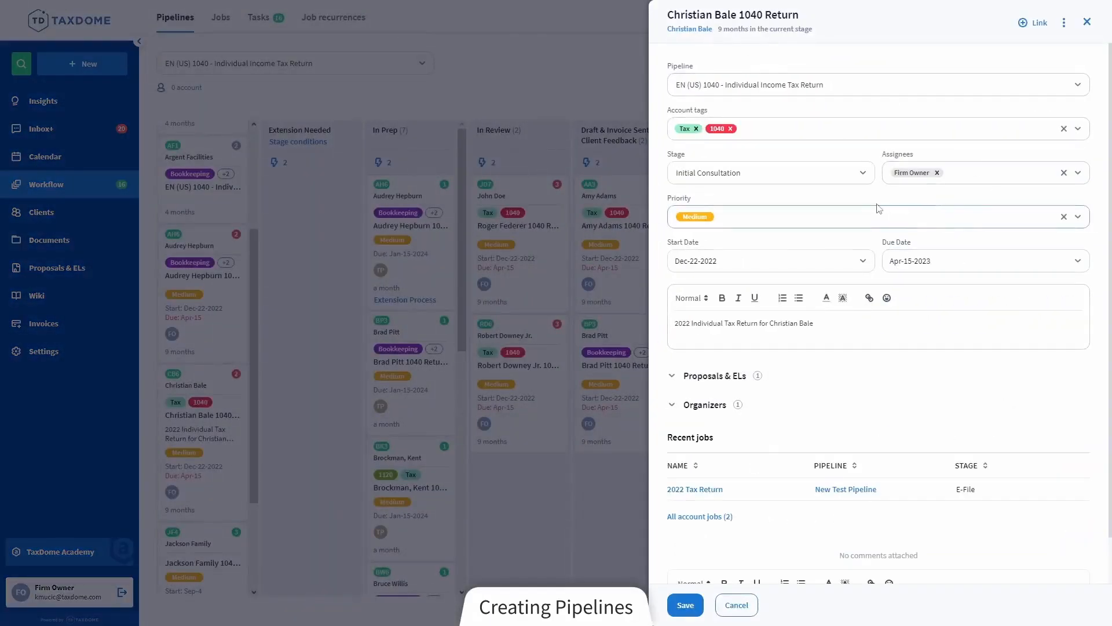
click(496, 172)
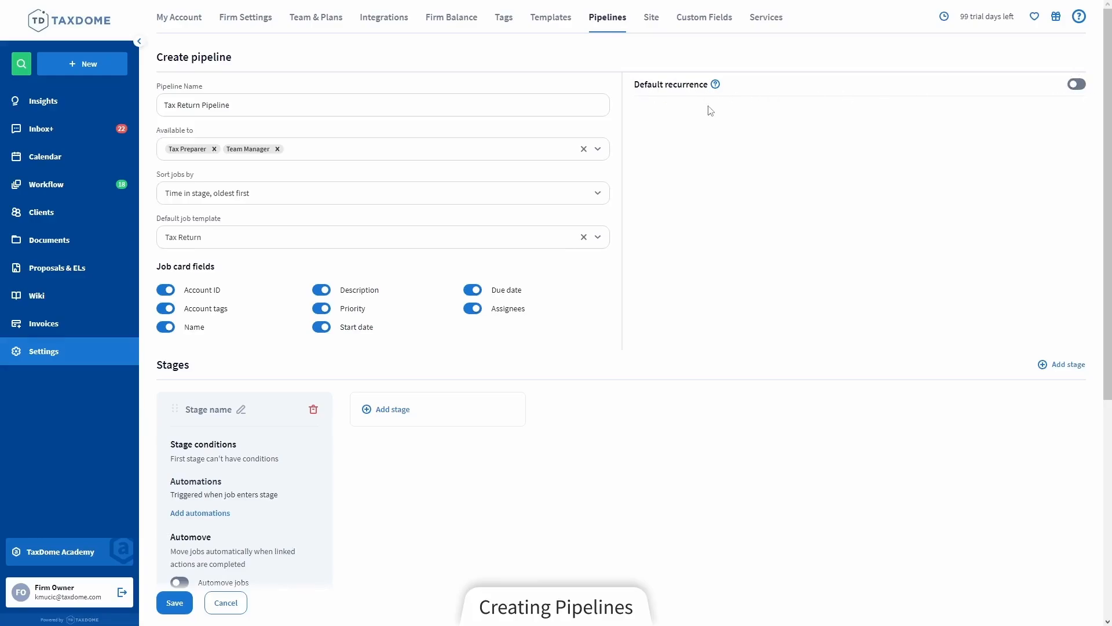
Add three more stages to the pipeline: one at the end, one between the first two, and another at the end
scroll(710, 110, down, 3)
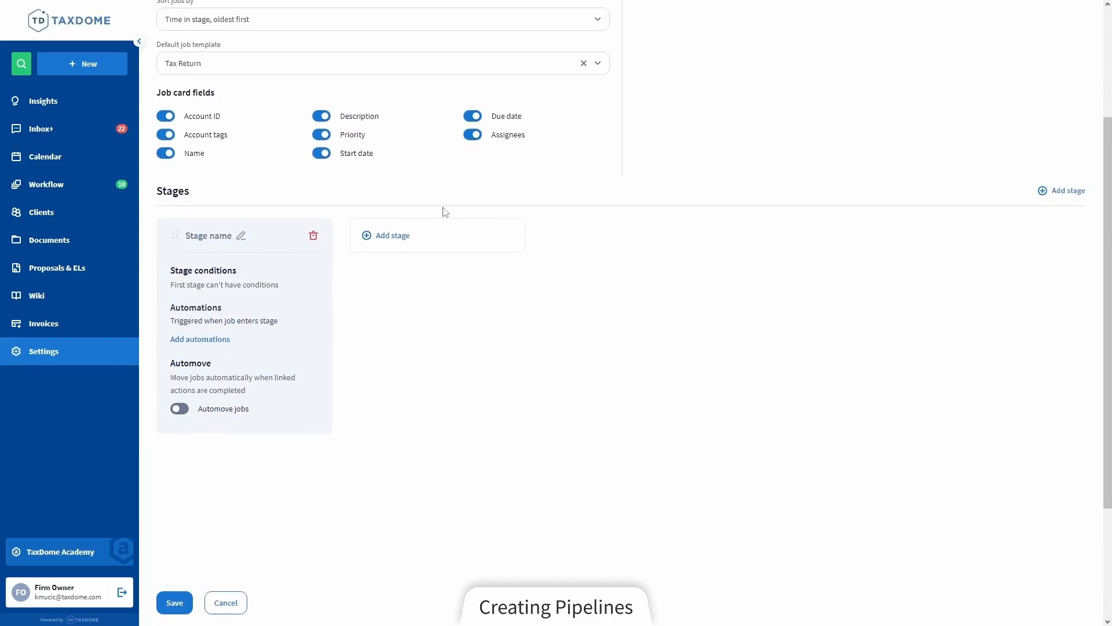
click(1068, 191)
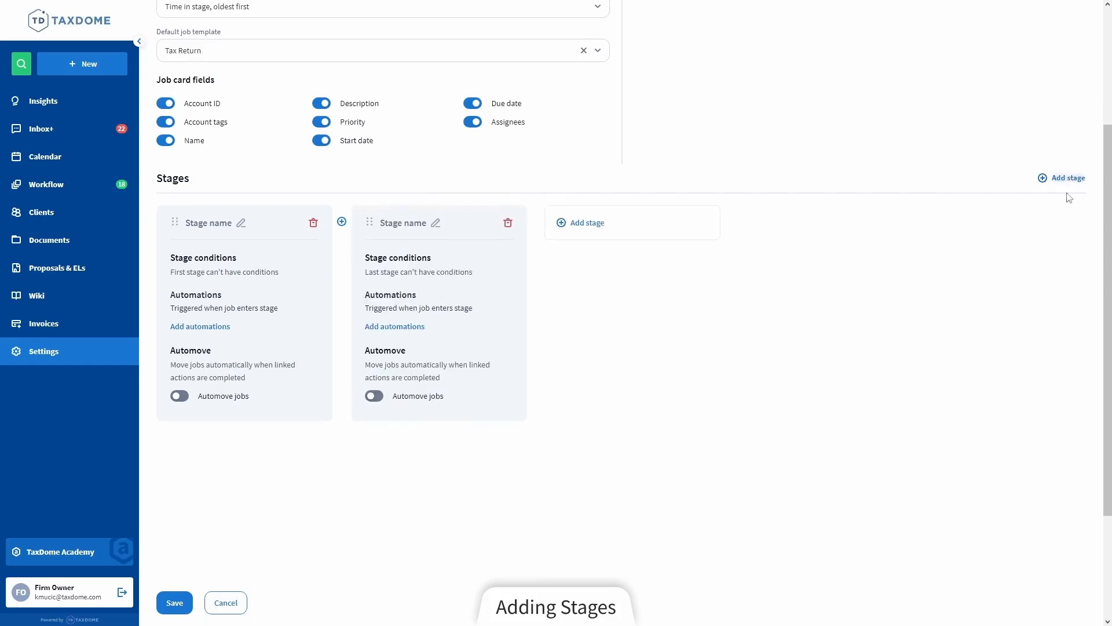
click(342, 221)
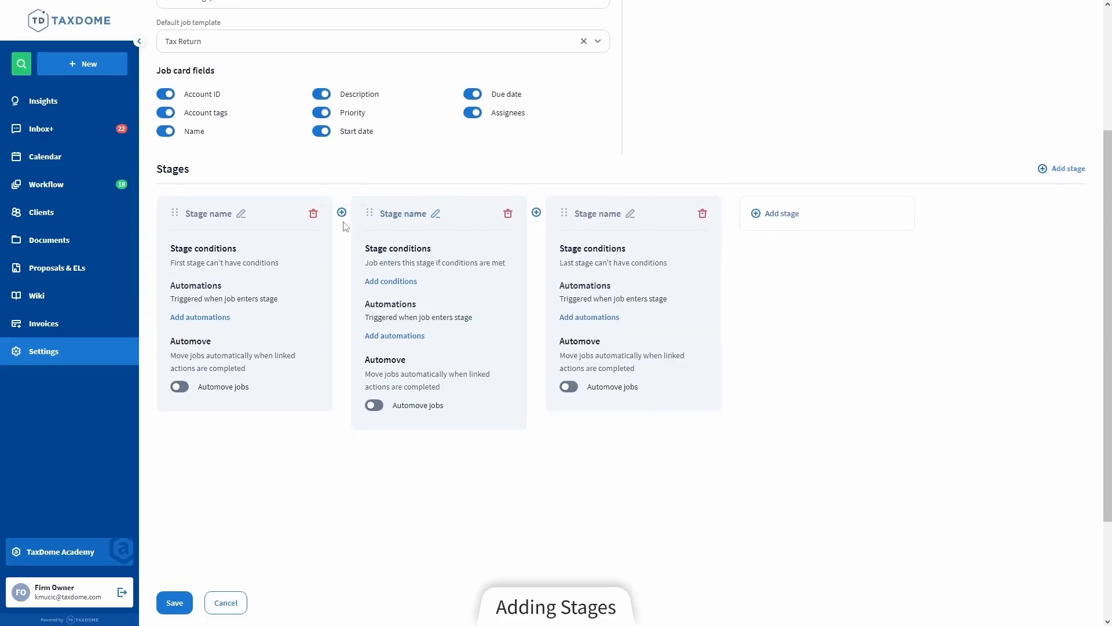
click(789, 218)
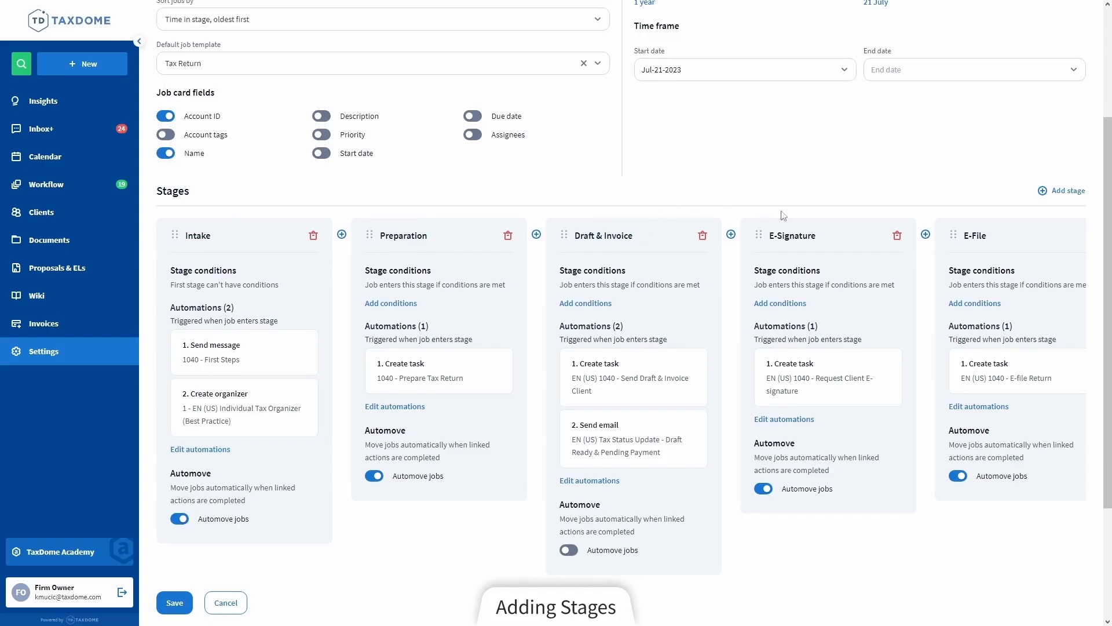
scroll(850, 279, right, 6)
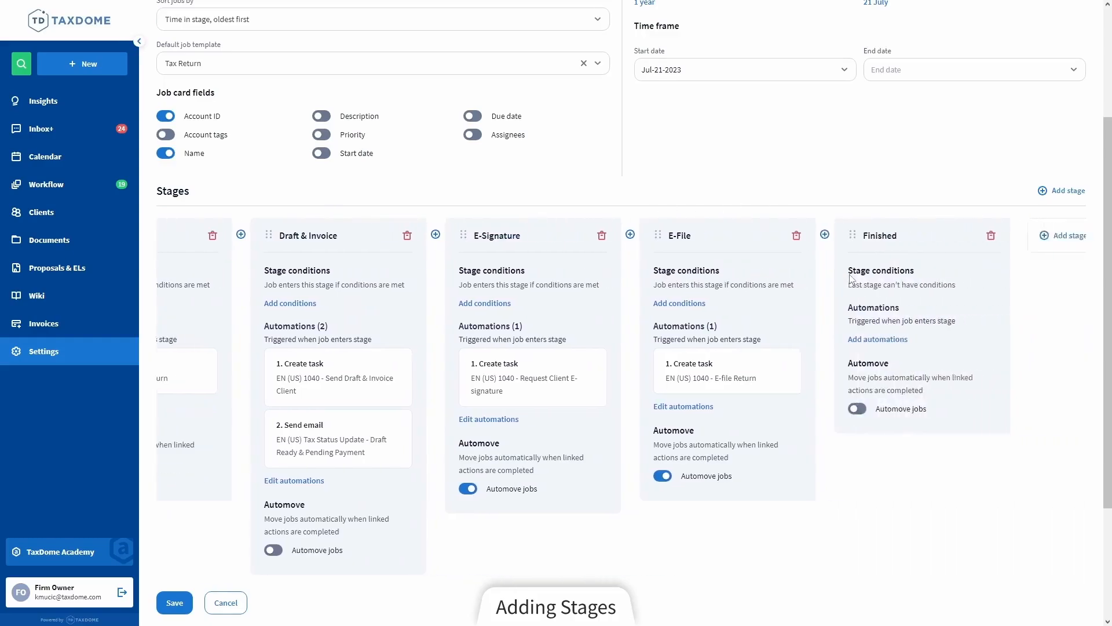
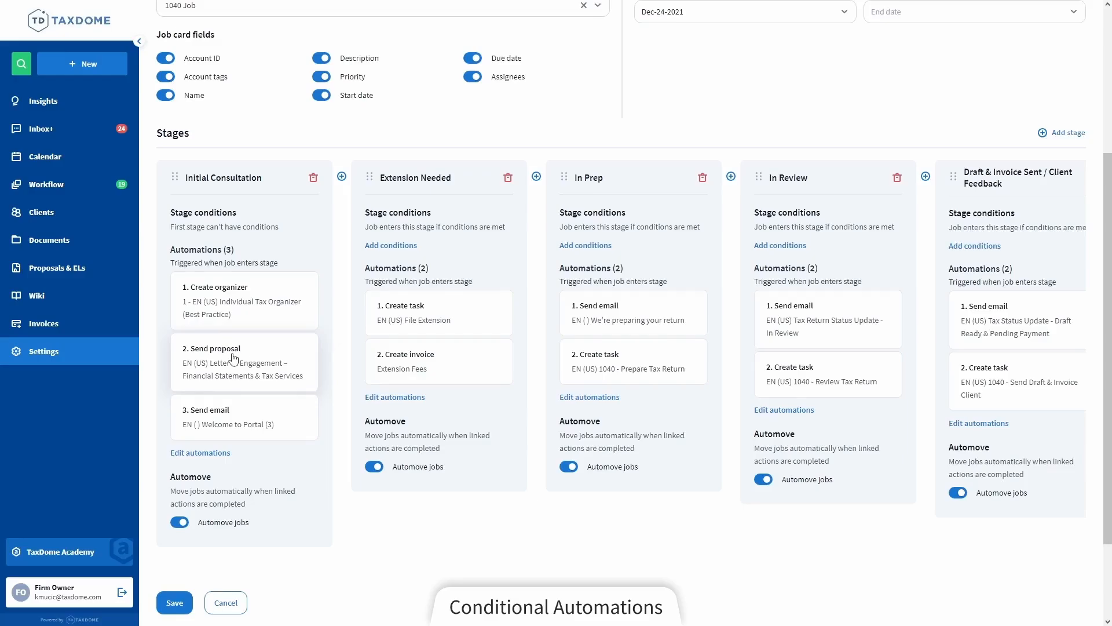
Restrict the Send proposal automation in the Initial Consultation stage to accounts tagged "New client" and save the automations
click(234, 357)
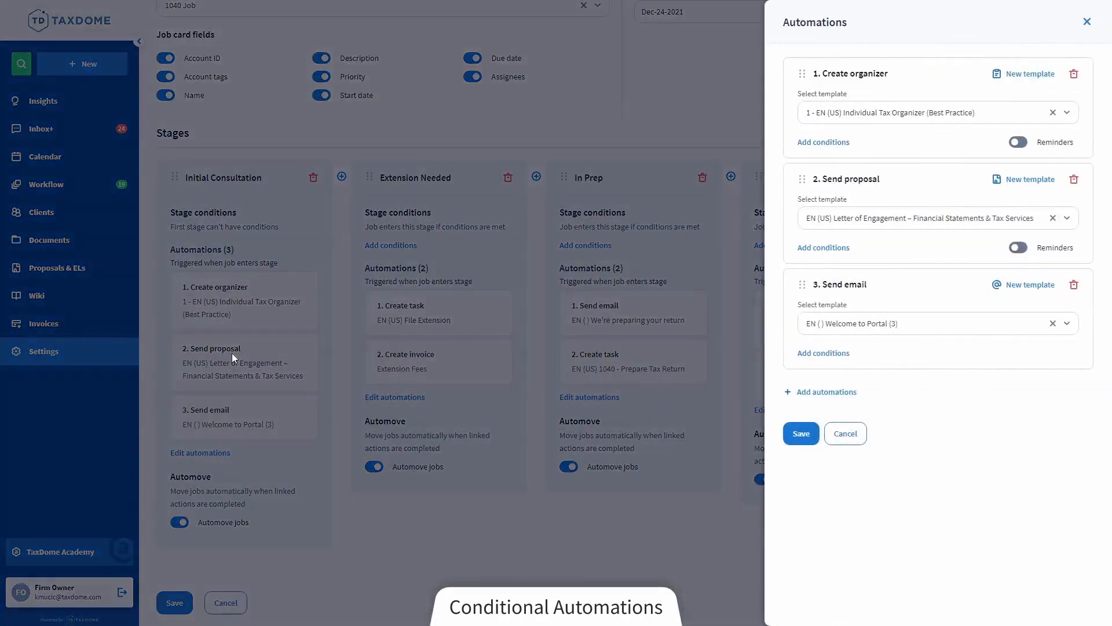
click(849, 257)
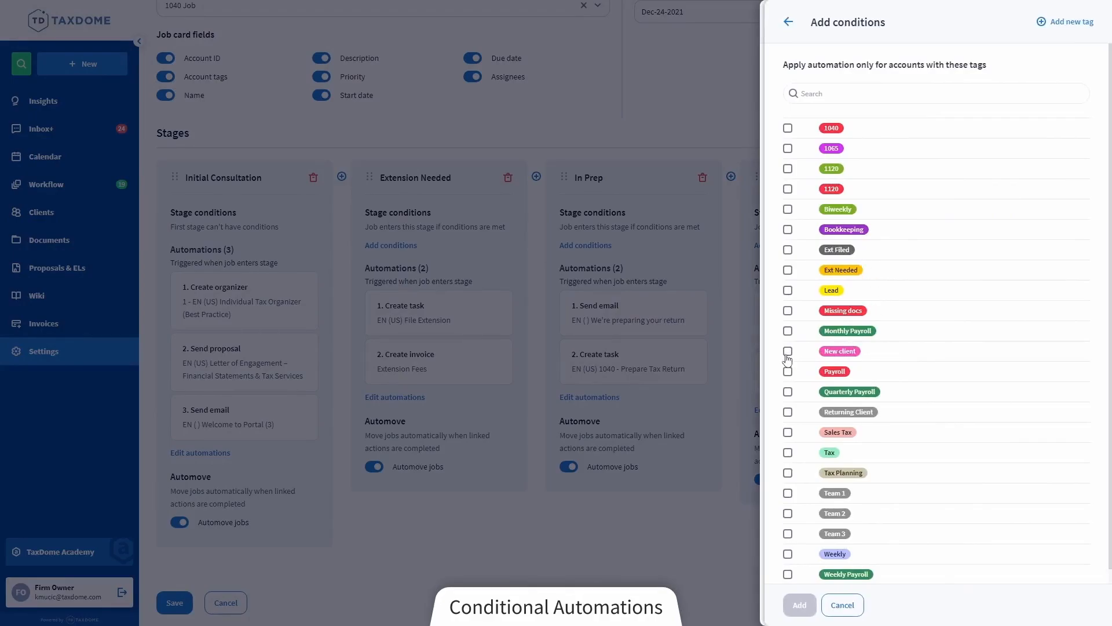
click(788, 354)
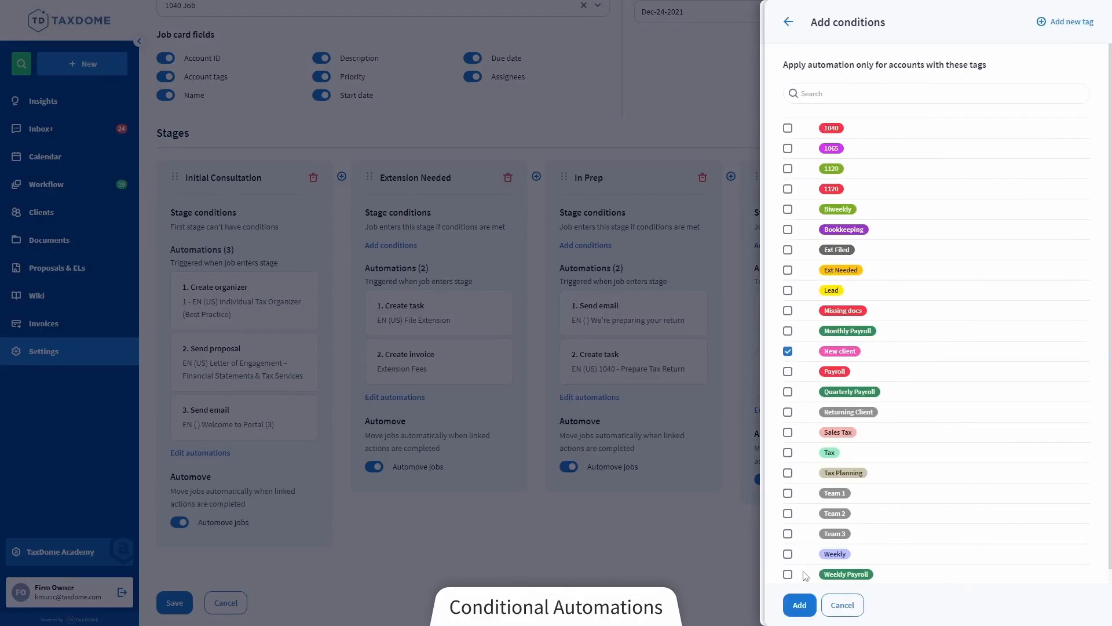
click(800, 605)
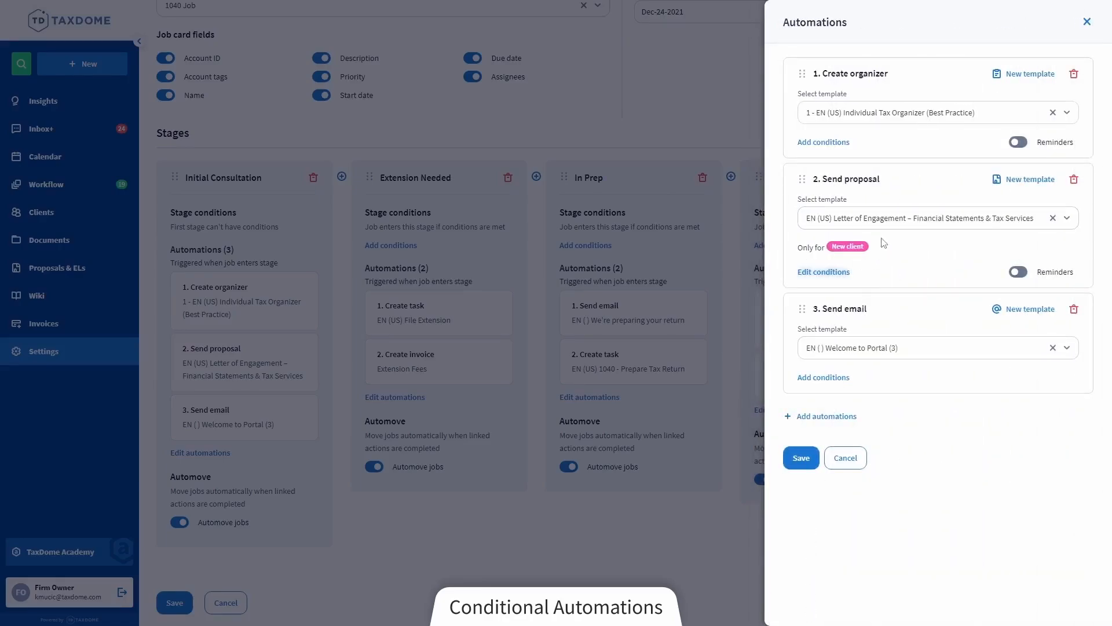
click(799, 457)
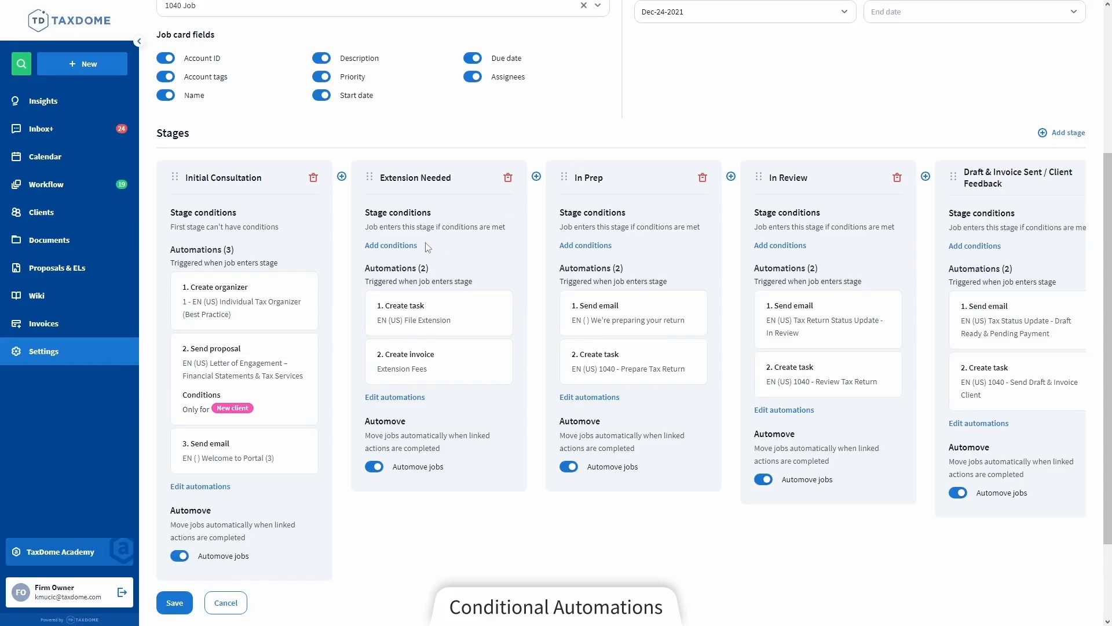
Add a stage condition to Extension Needed so only jobs for accounts tagged "Ext Needed" enter it
click(404, 250)
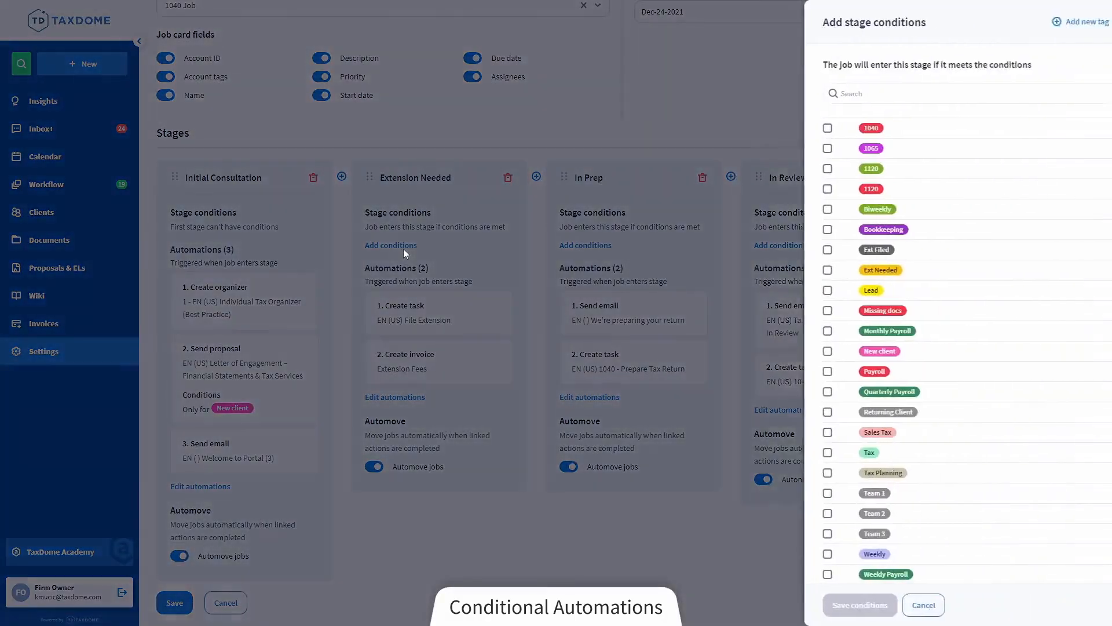
click(788, 270)
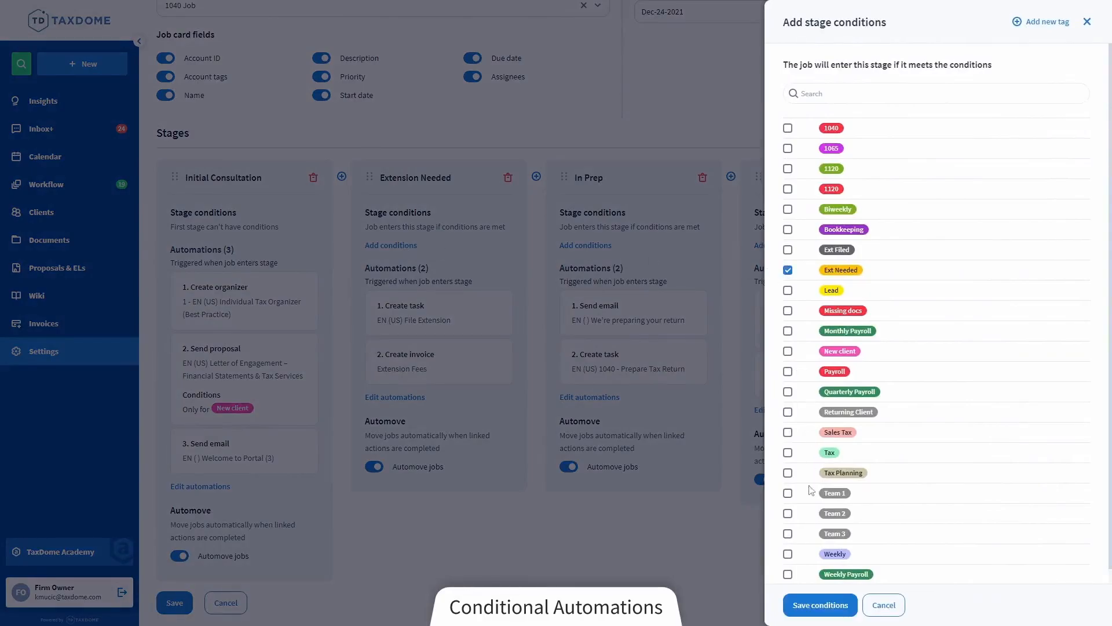
click(820, 605)
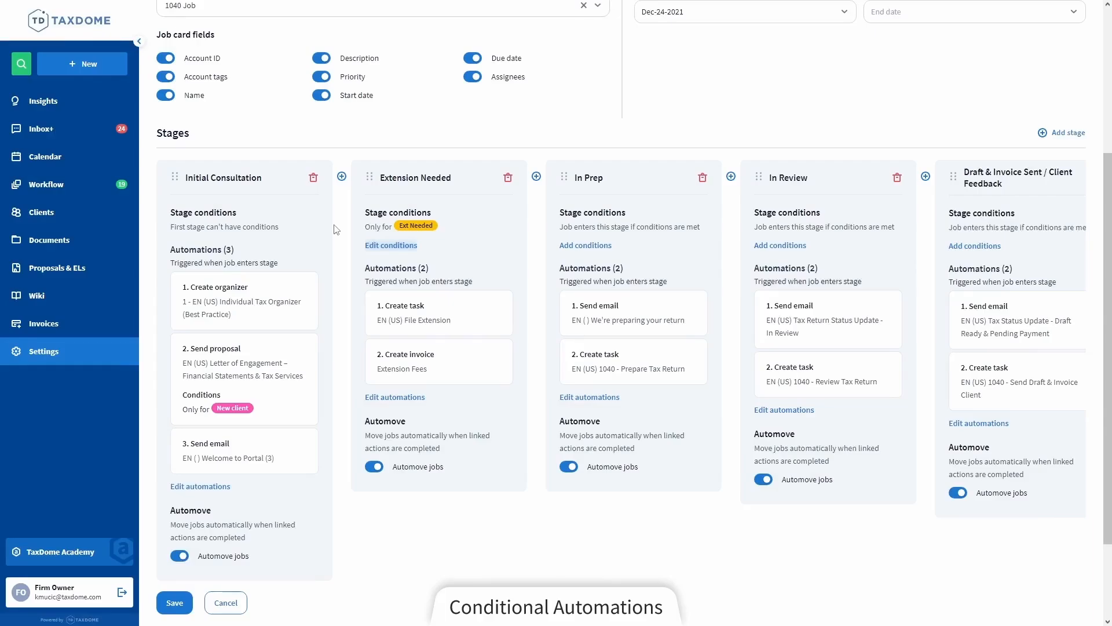
click(503, 222)
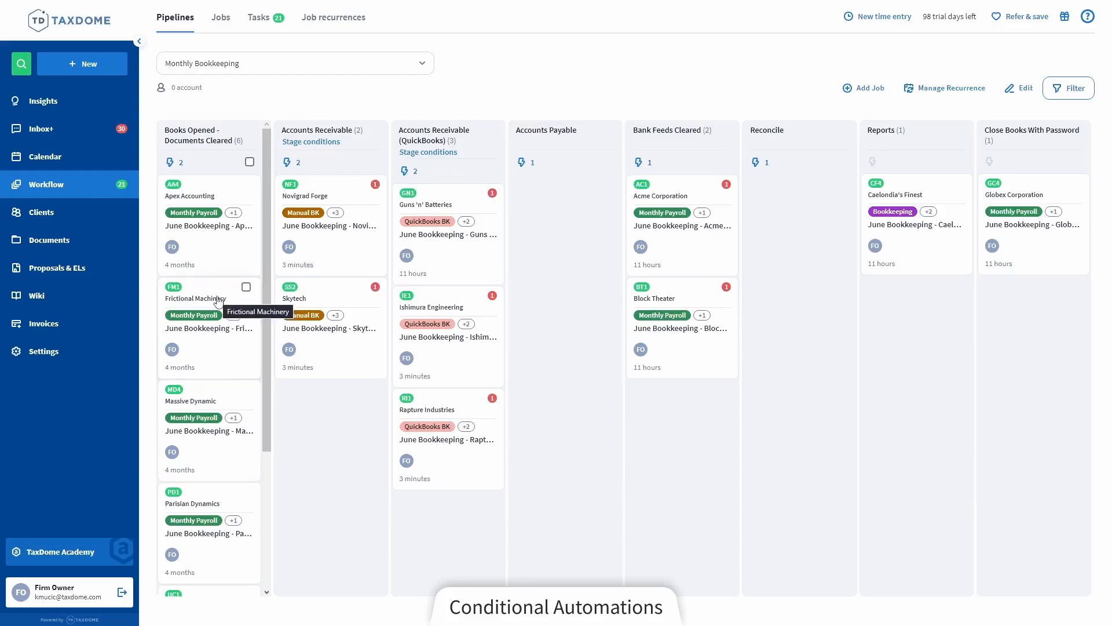
Add the "QuickBooks BK" account tag to the June Bookkeeping - Frictional Machinery job in the Monthly Bookkeeping pipeline and save it
click(217, 296)
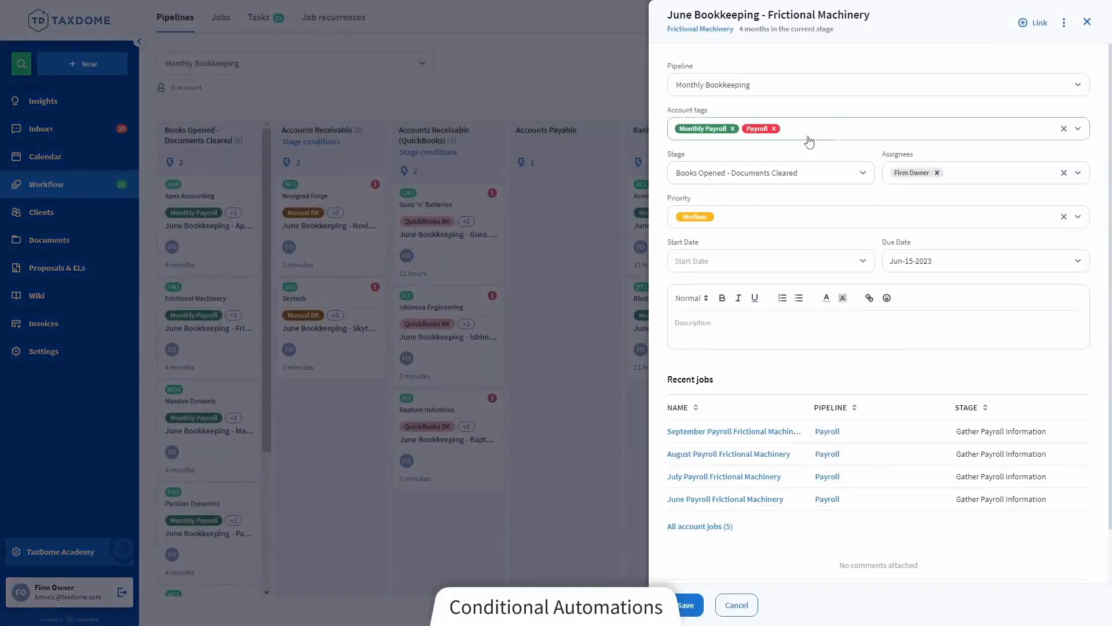
click(837, 133)
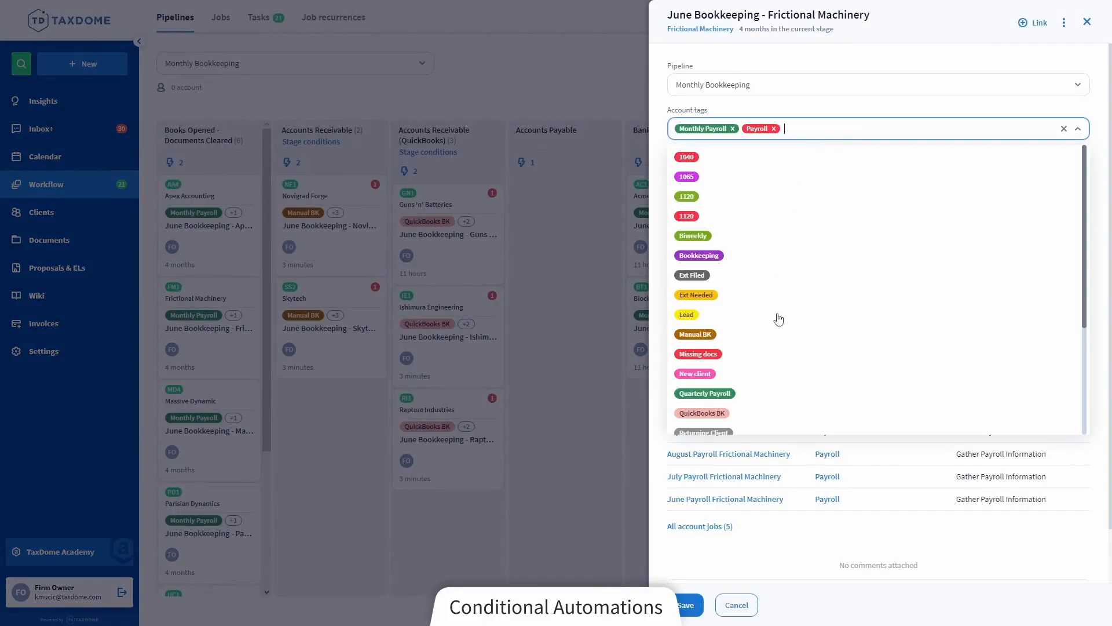
click(732, 417)
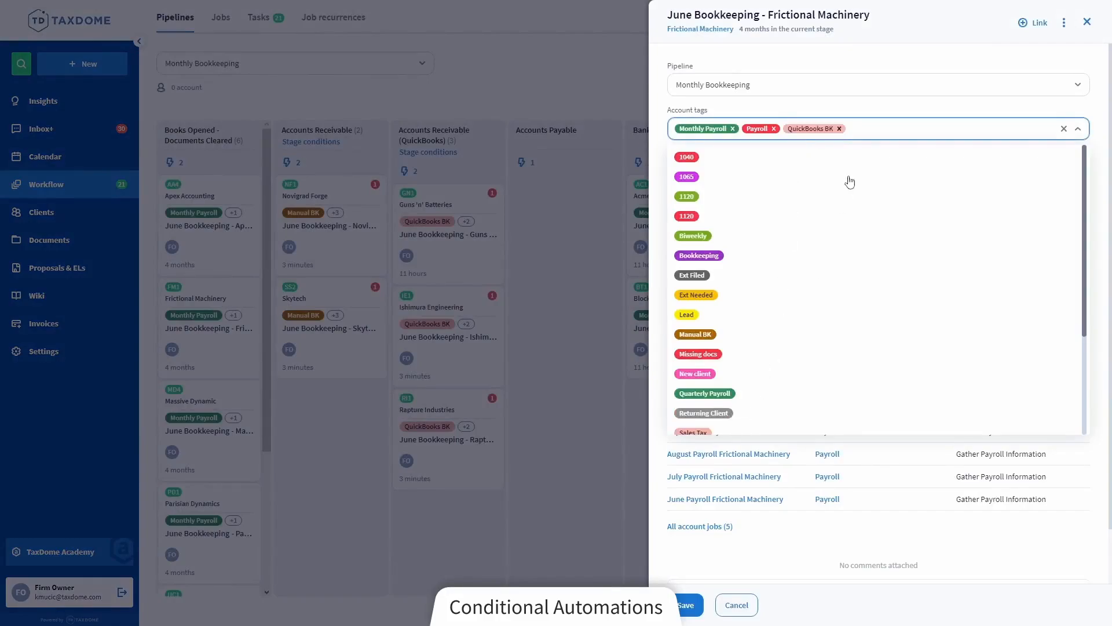
click(864, 143)
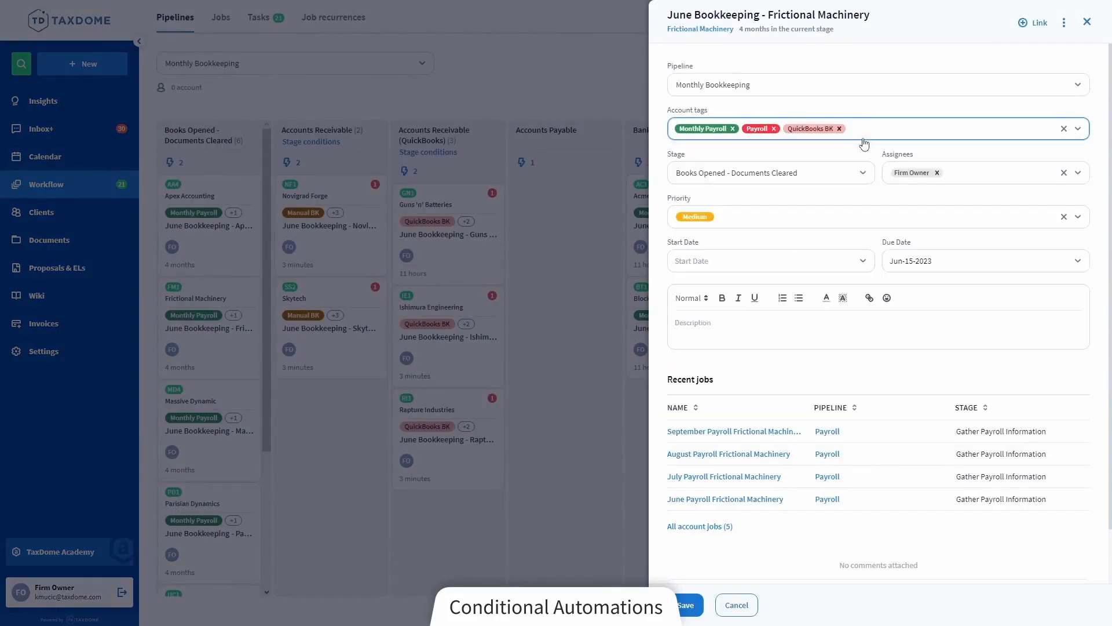
click(693, 606)
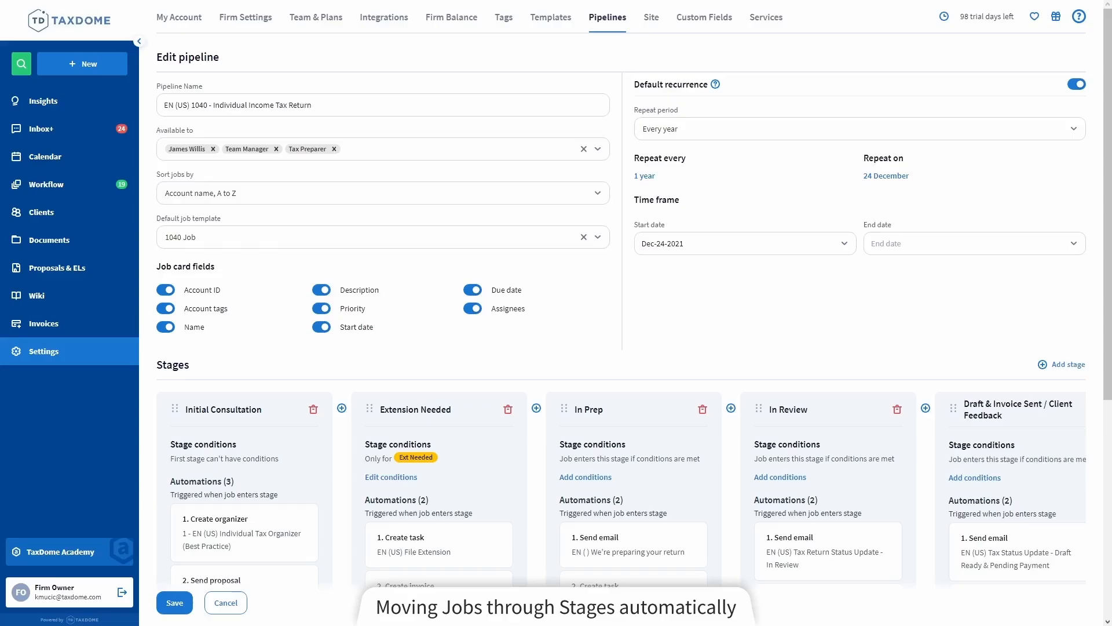
Switch Automove jobs off and back on for the In Prep stage of the 1040 pipeline
scroll(694, 181, down, 4)
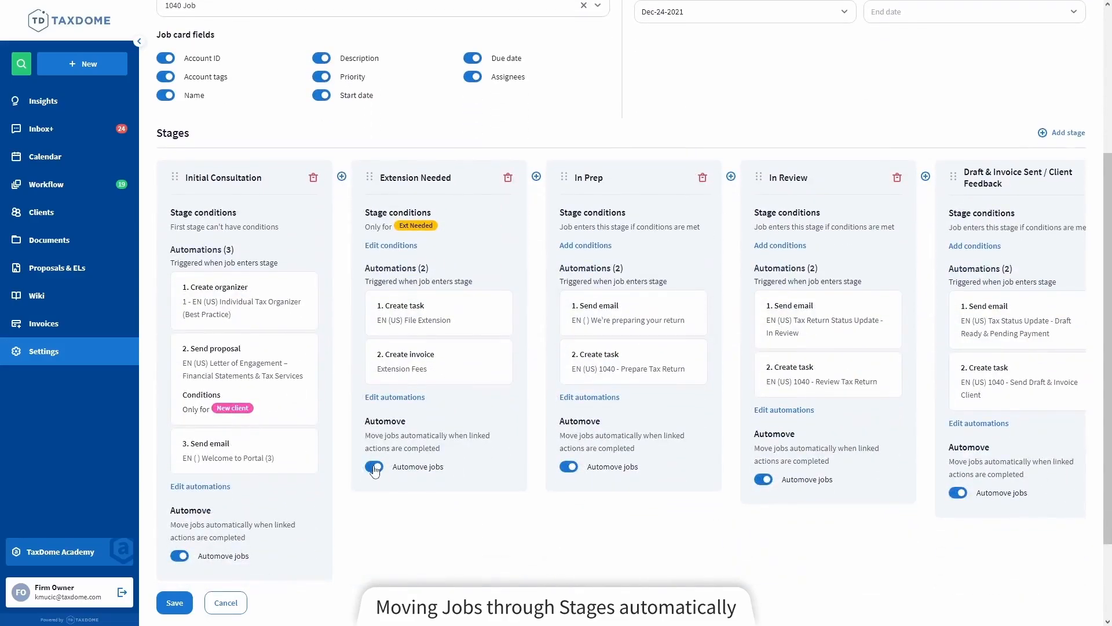
click(568, 468)
click(568, 468)
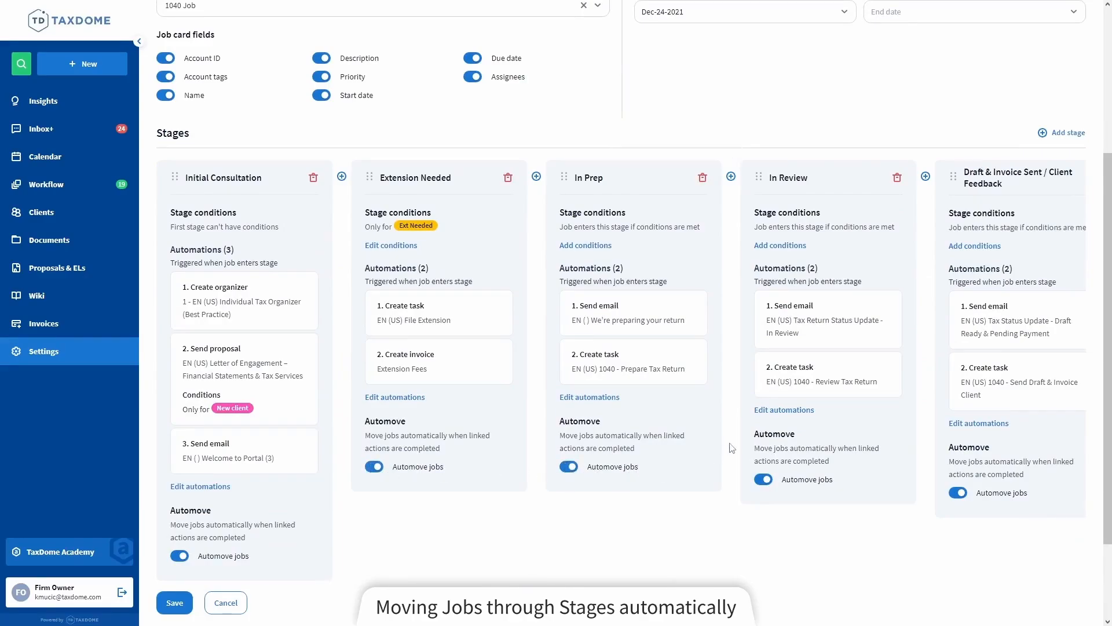
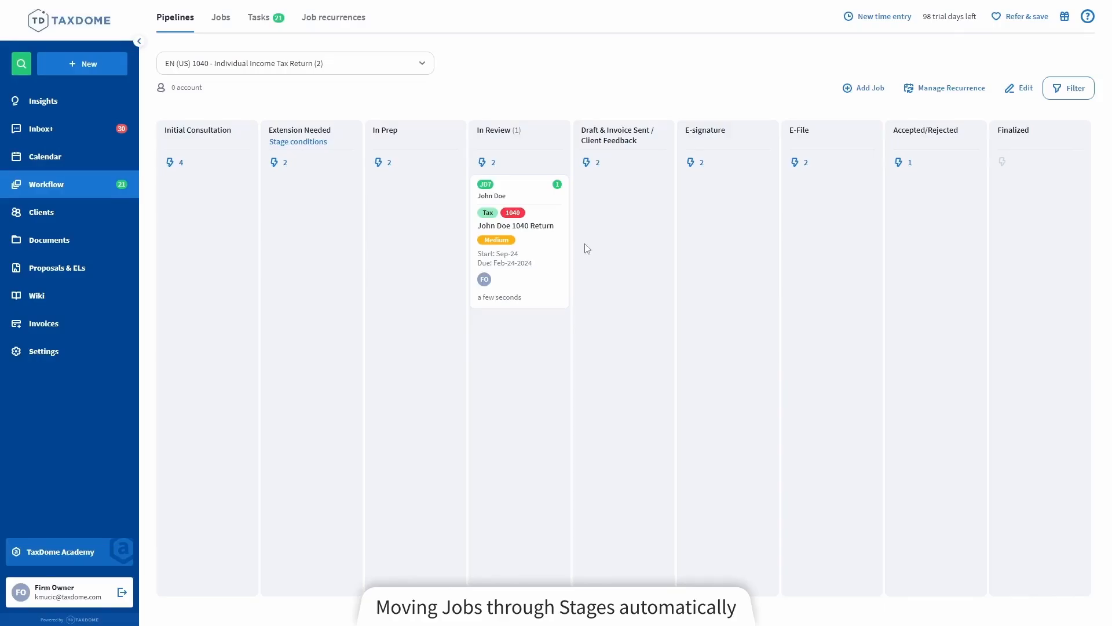
Link f8879.pdf from the firm documents shared with the client to the 1040 return job in the In Review stage and save the job
click(548, 204)
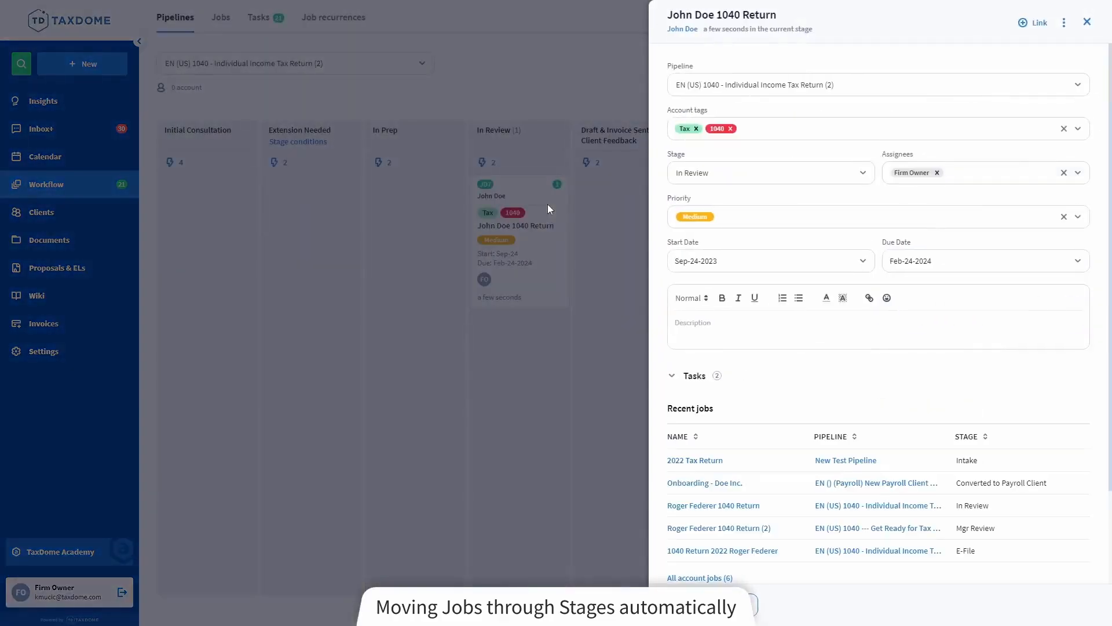
click(1038, 23)
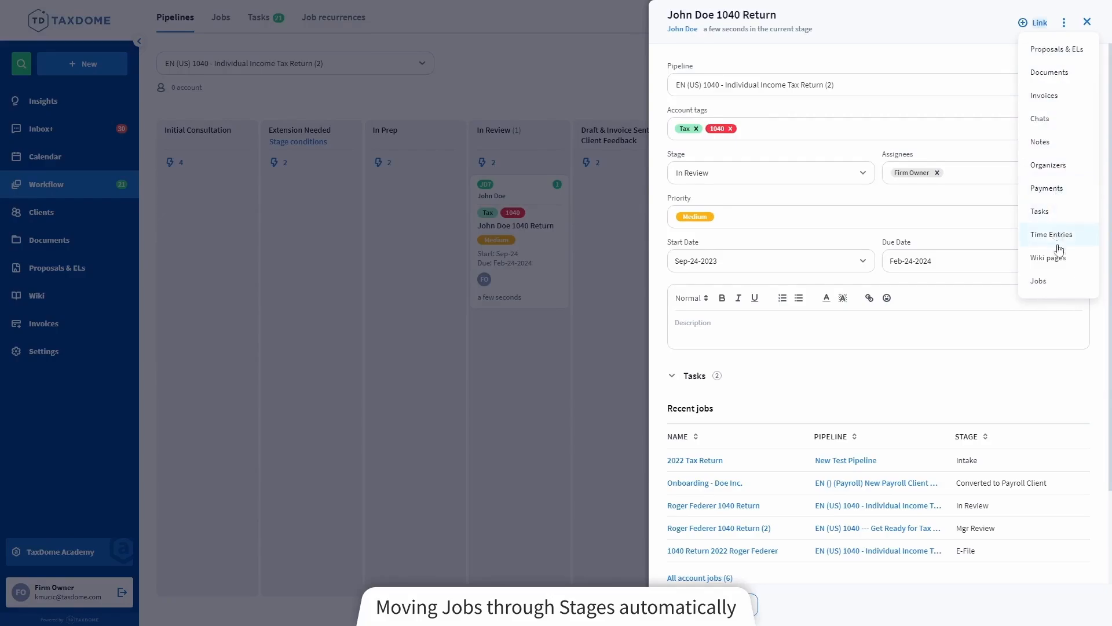
click(1071, 81)
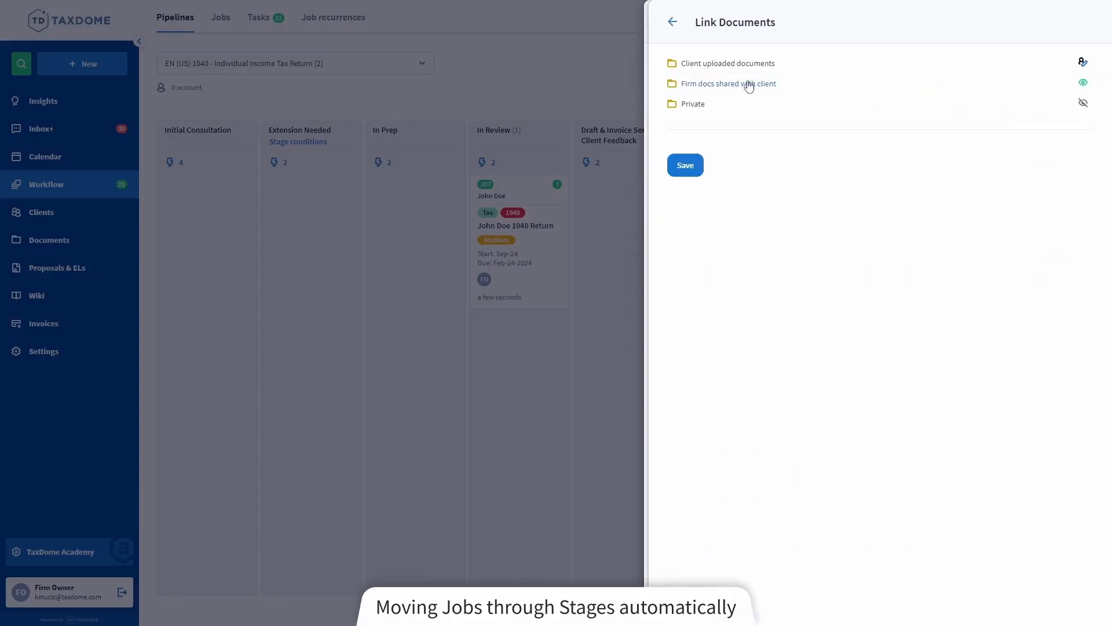
click(745, 84)
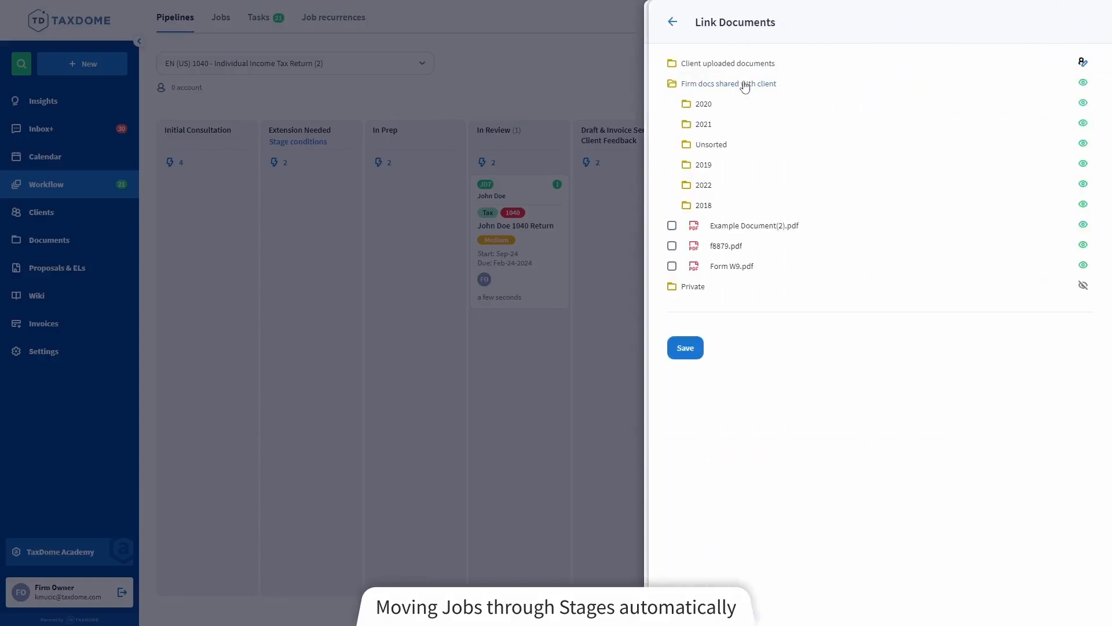
click(673, 246)
click(686, 349)
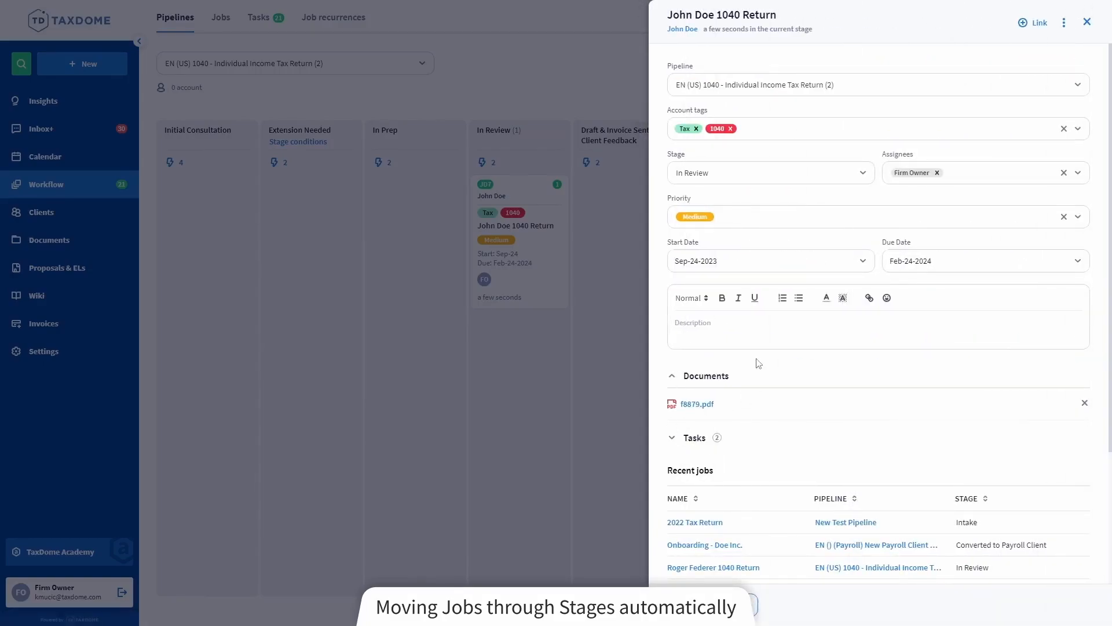
click(689, 604)
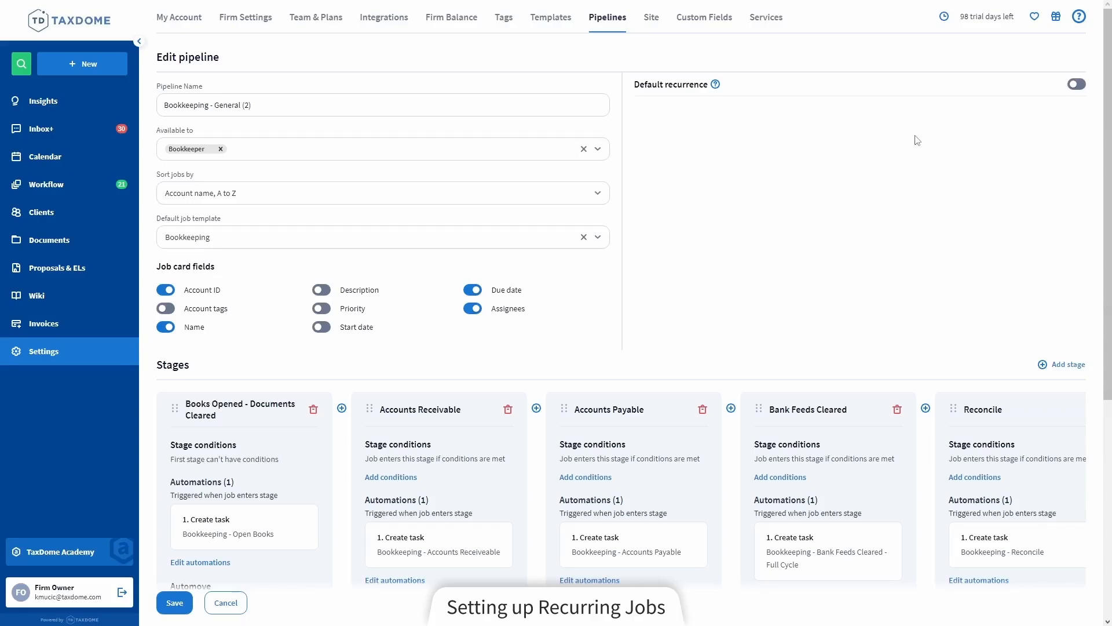
Enable default recurrence for the Bookkeeping - General (2) pipeline, repeating every month from Oct-01-2023, and save the pipeline
click(1079, 87)
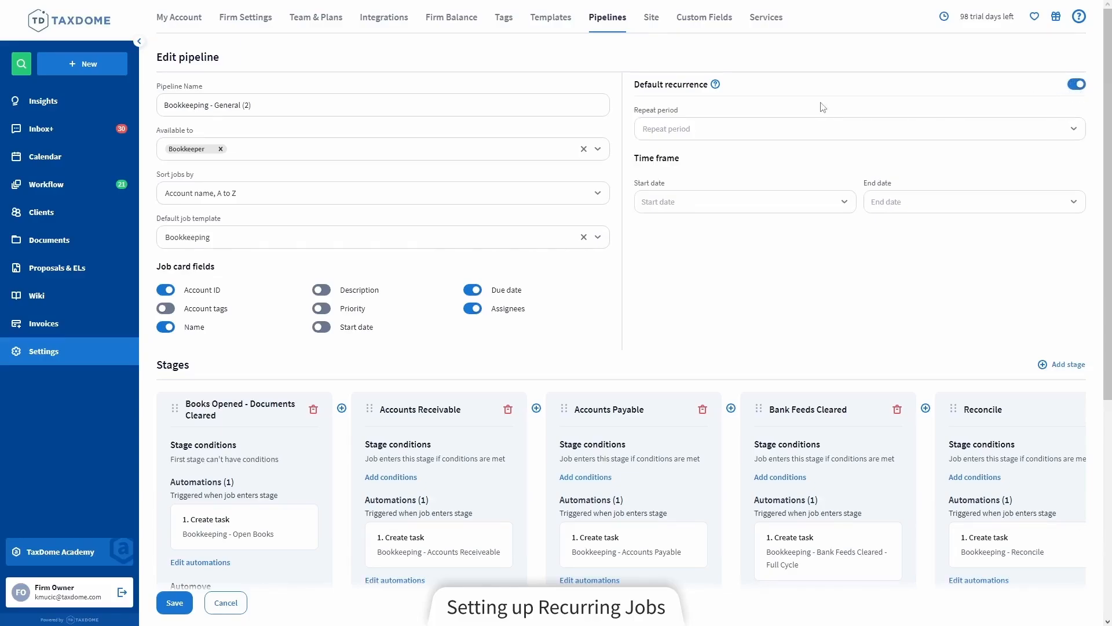
click(723, 134)
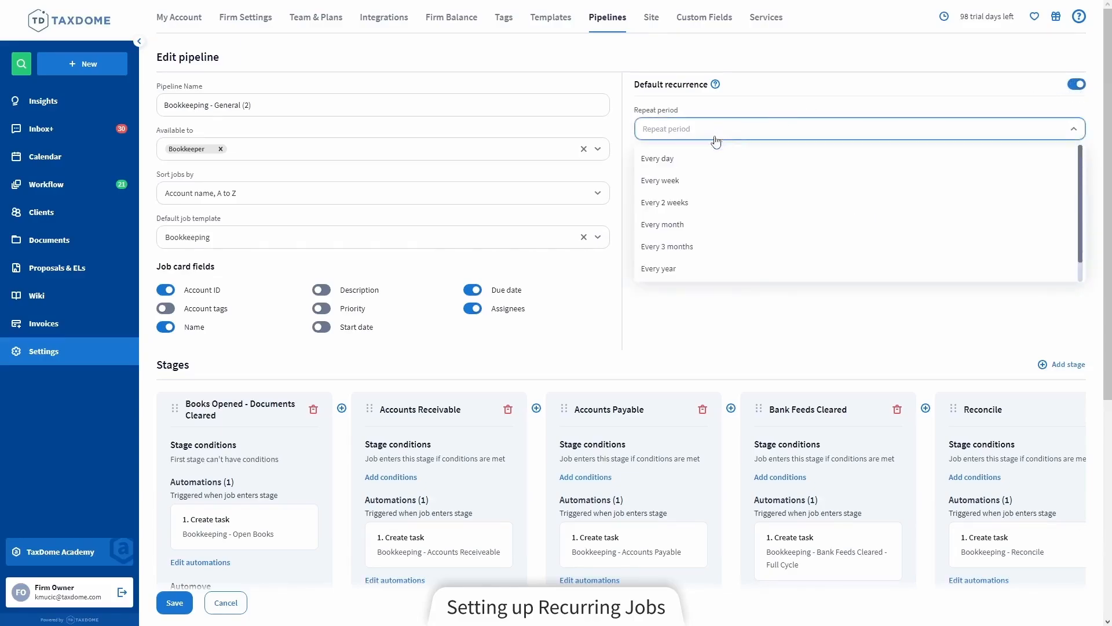
click(688, 224)
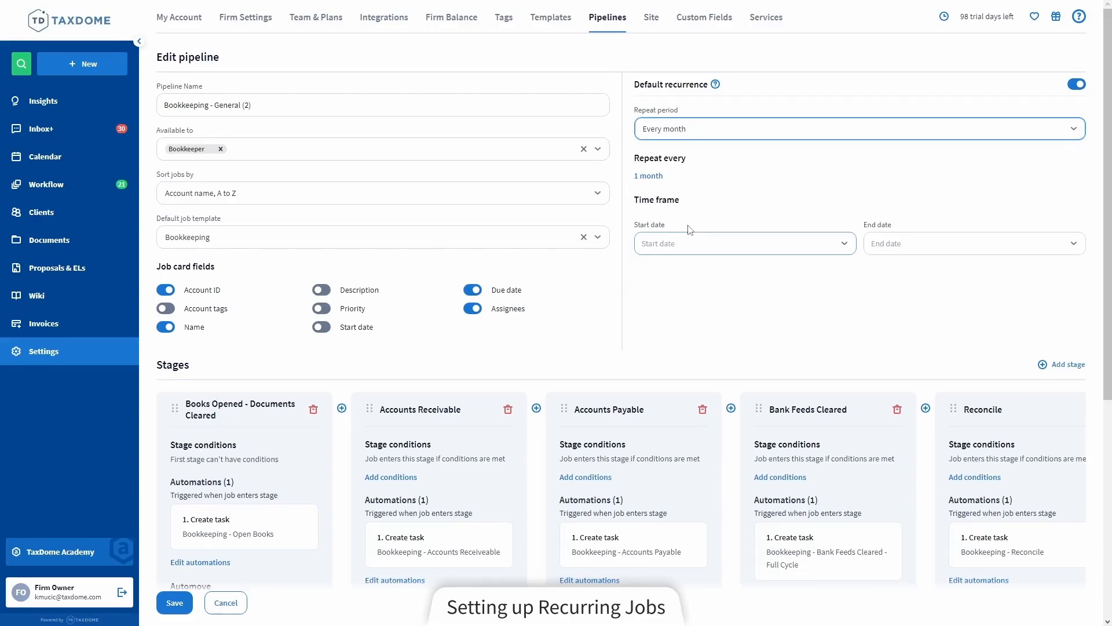
click(696, 244)
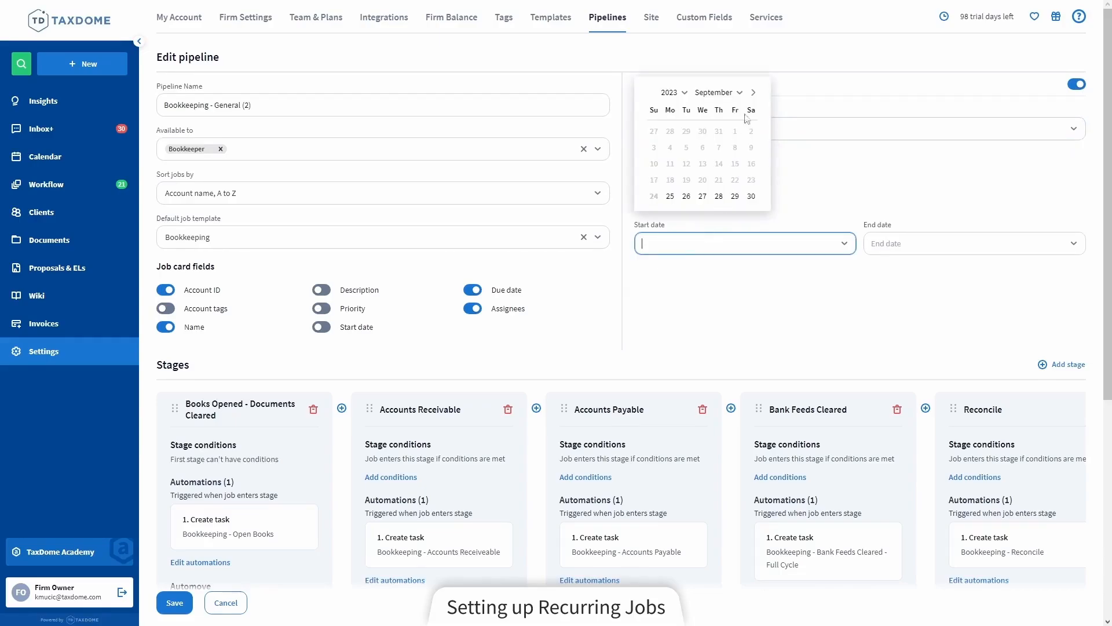
click(753, 92)
click(654, 132)
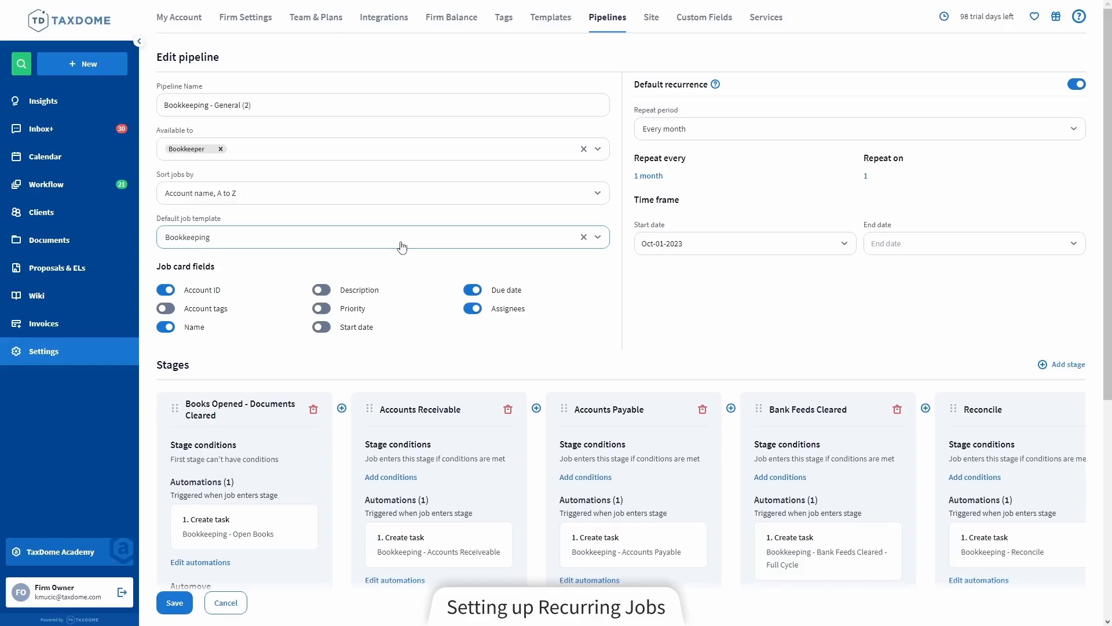
click(172, 605)
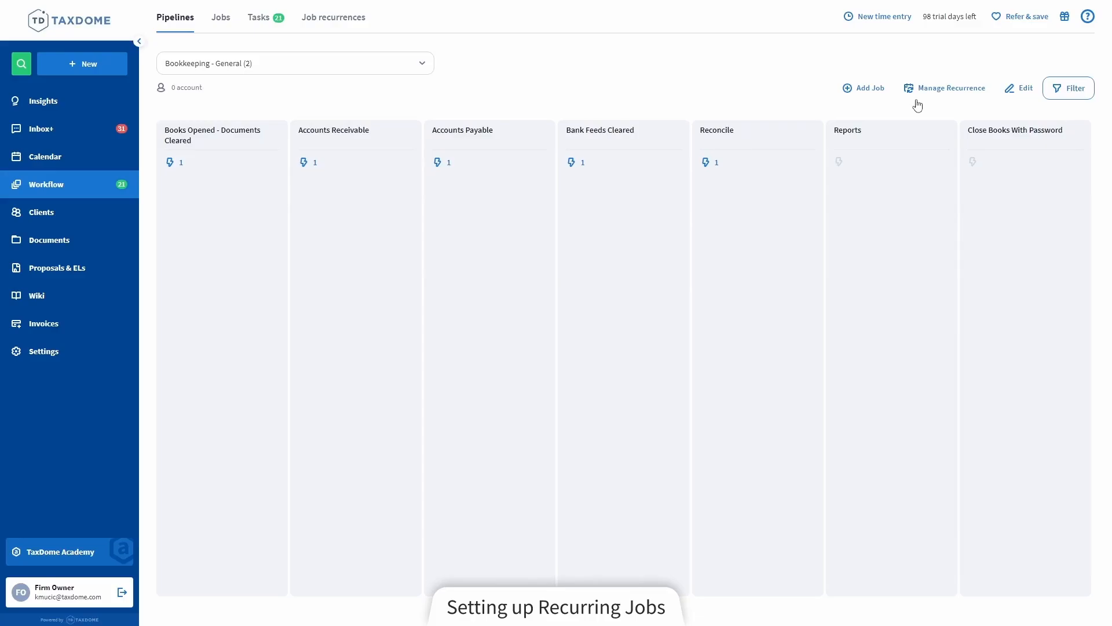
Start a new job recurrence for the Bookkeeping - General (2) pipeline, selecting accounts filtered by the "Bookkeeping" tag
click(958, 89)
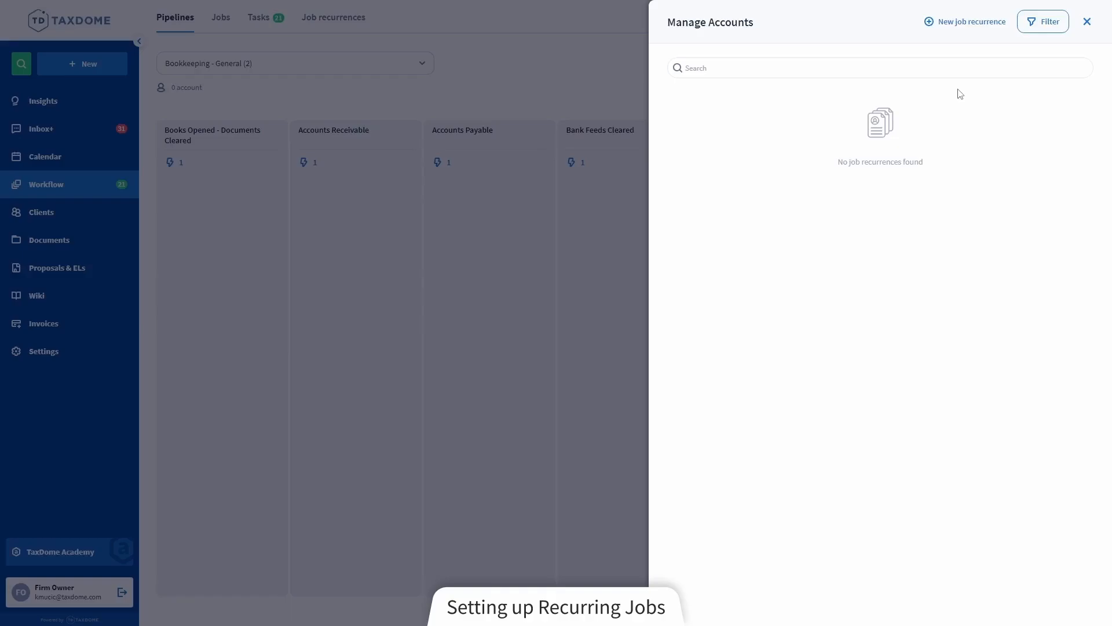
click(967, 26)
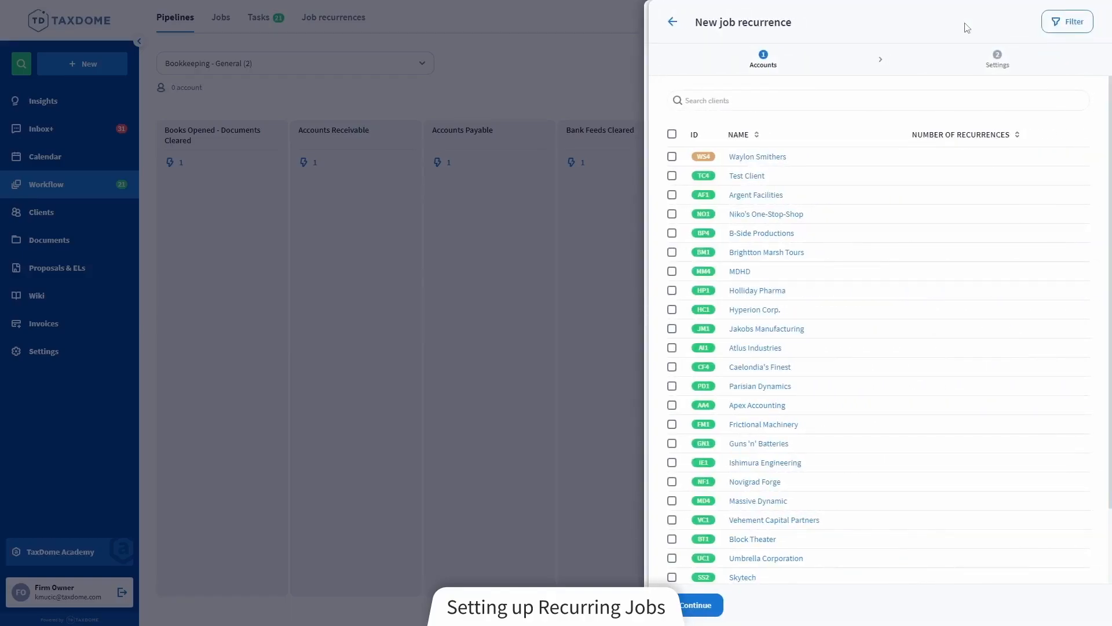
click(1057, 22)
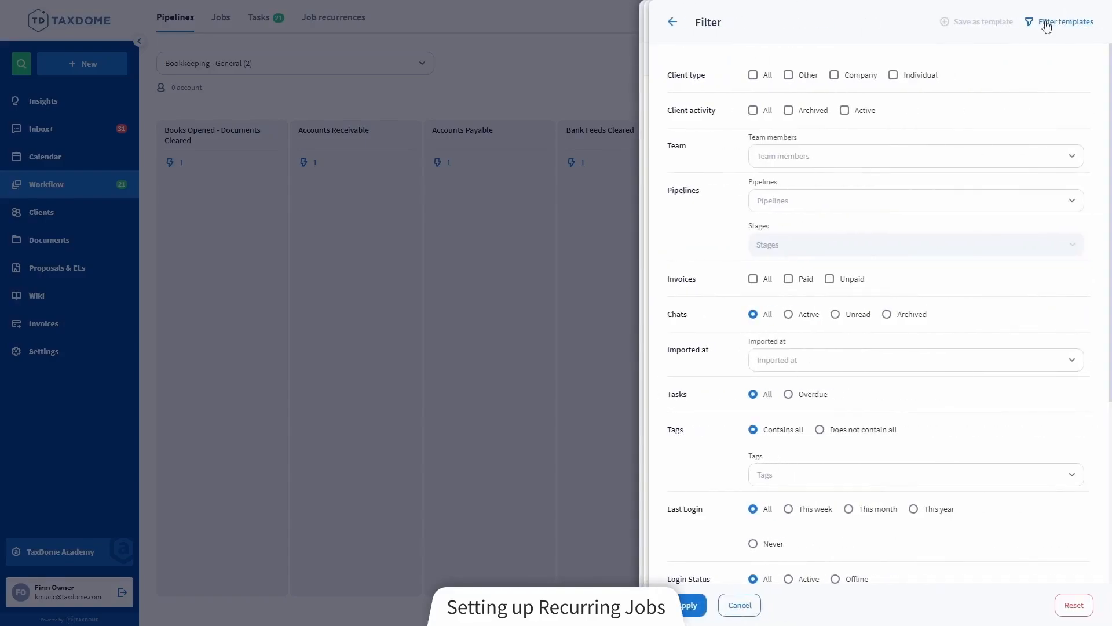
click(824, 476)
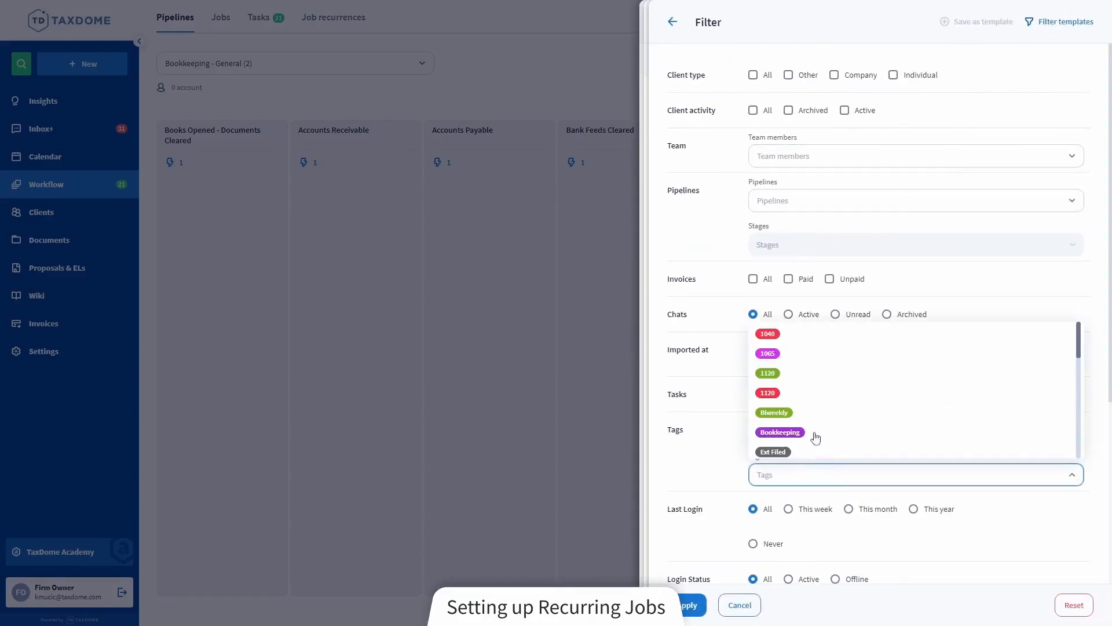
scroll(809, 410, down, 1)
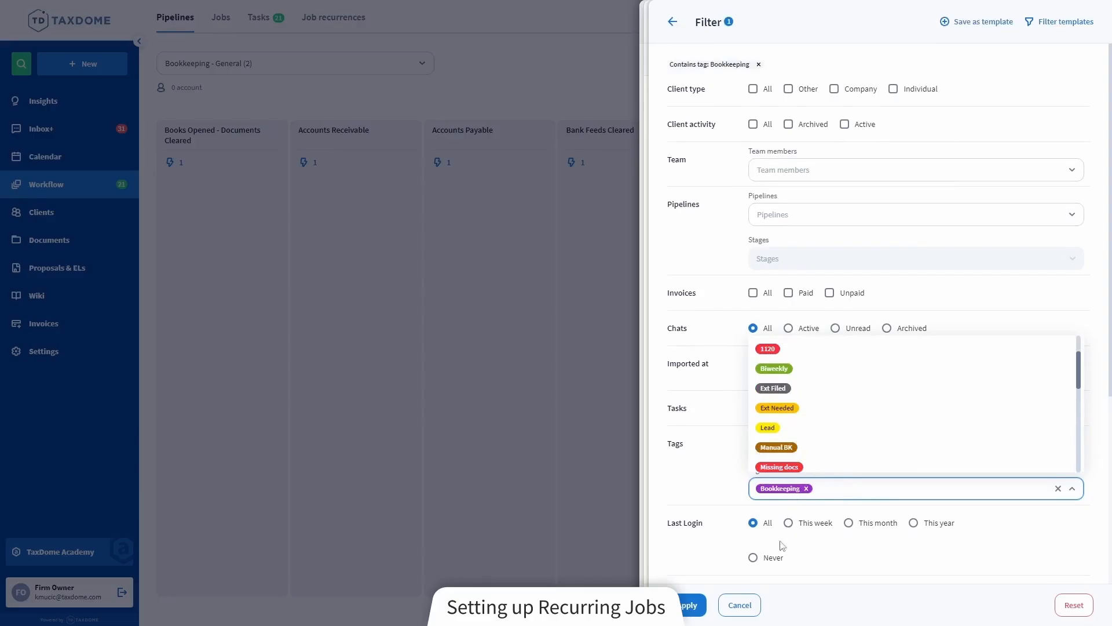
click(702, 606)
click(702, 606)
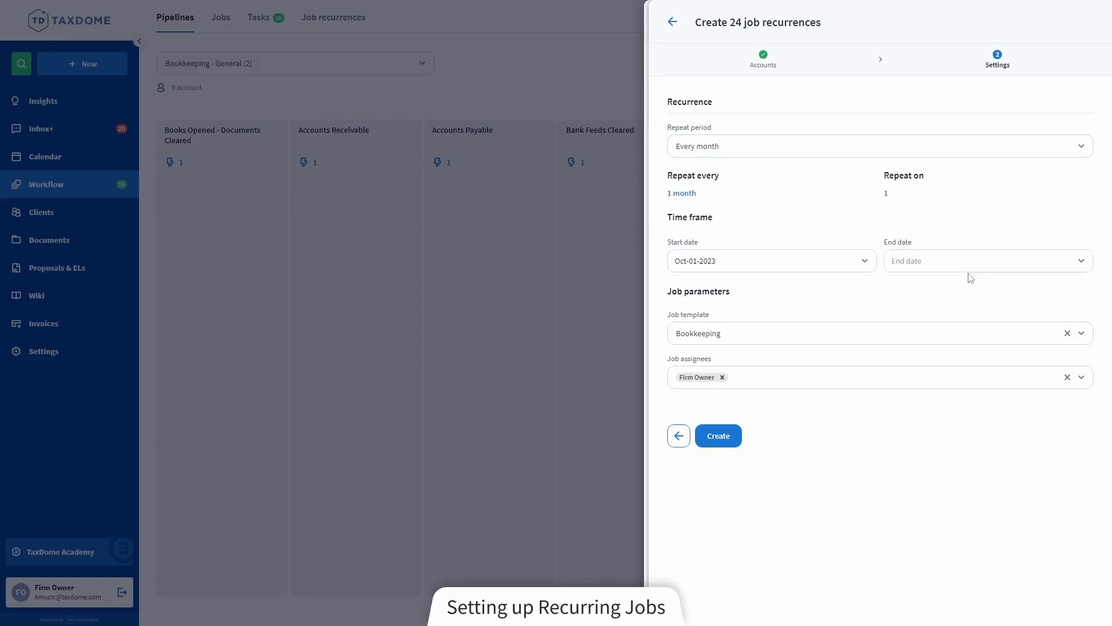
Review the job template, start date and repeat period, create the recurrences for the selected accounts and refresh the account list
click(810, 335)
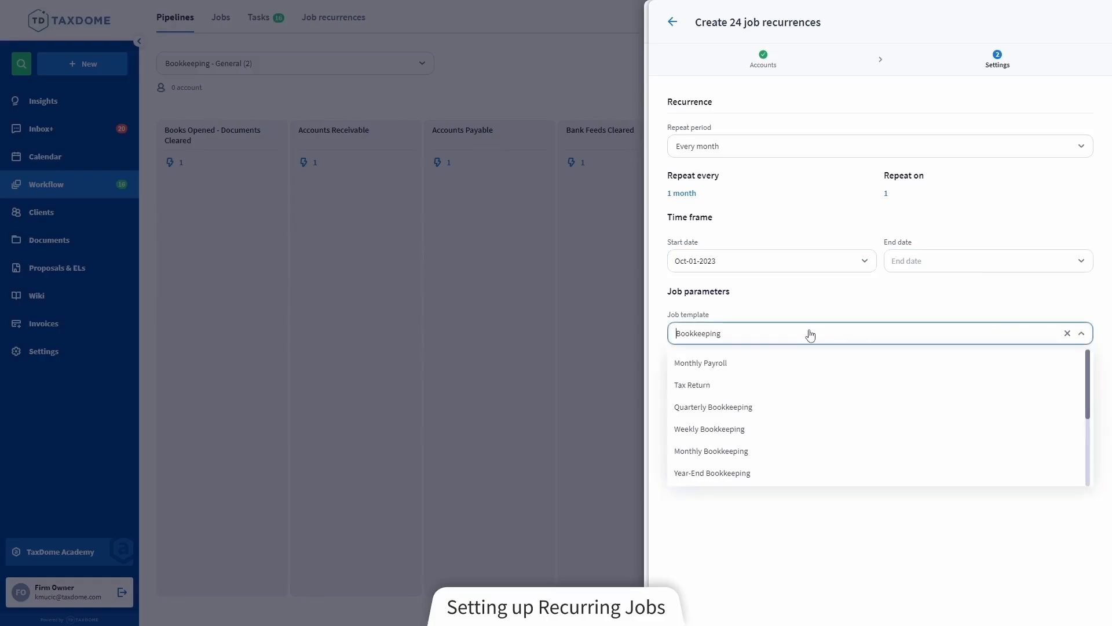
click(810, 334)
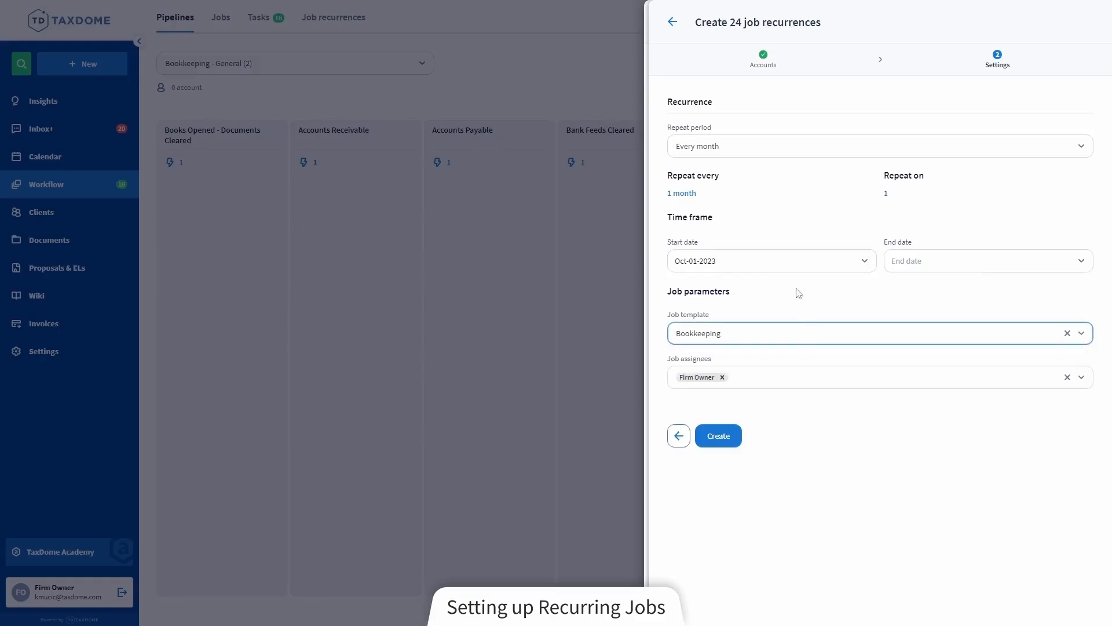
click(789, 260)
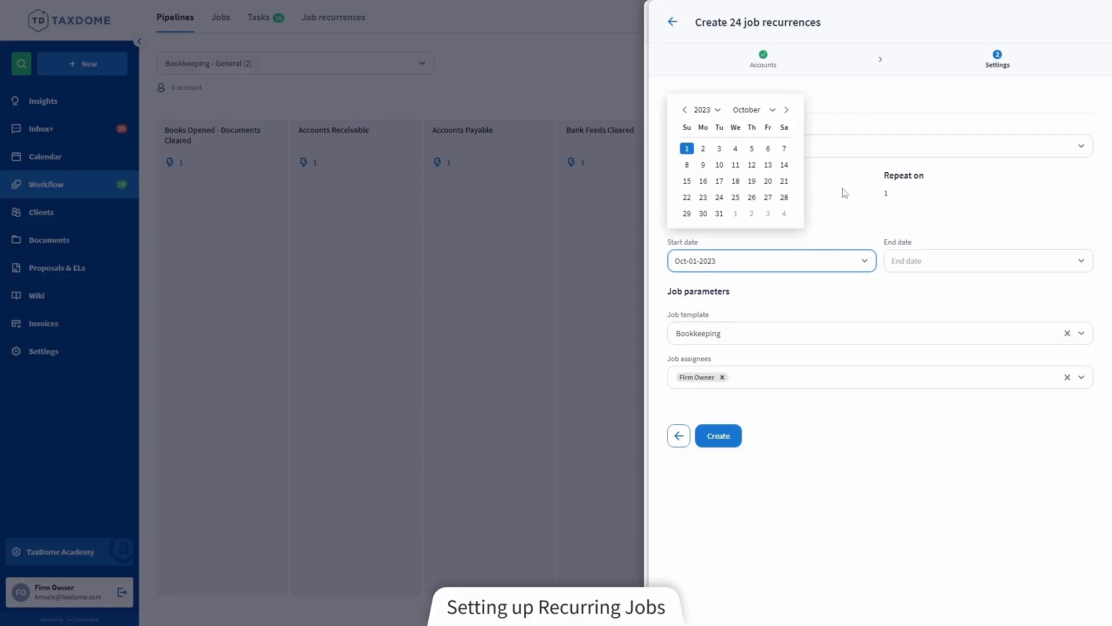
click(839, 149)
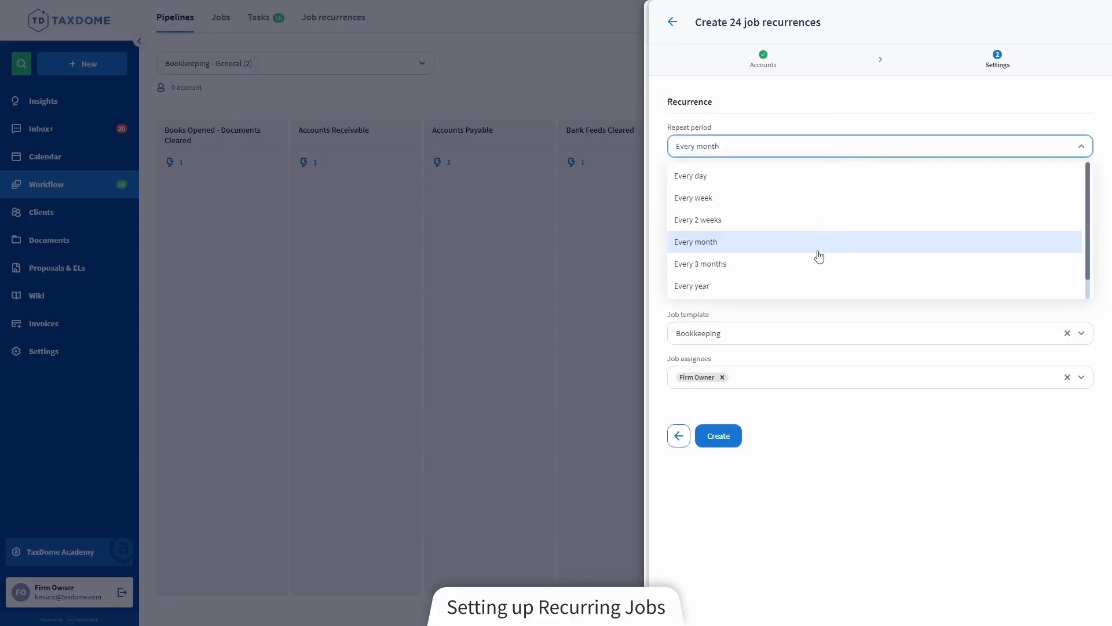
click(840, 149)
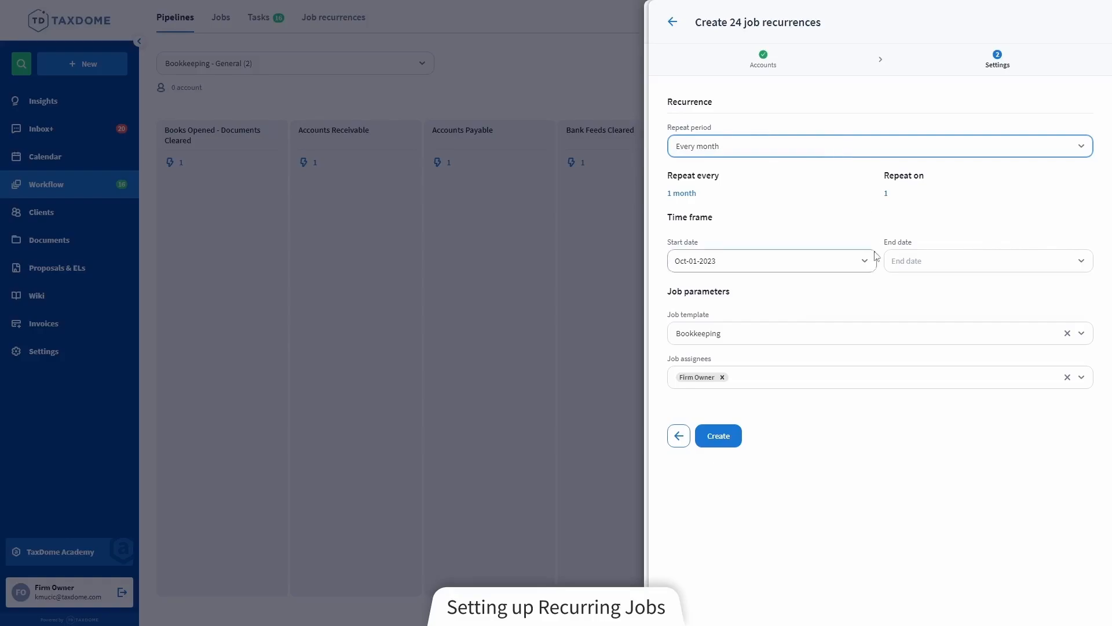
click(862, 303)
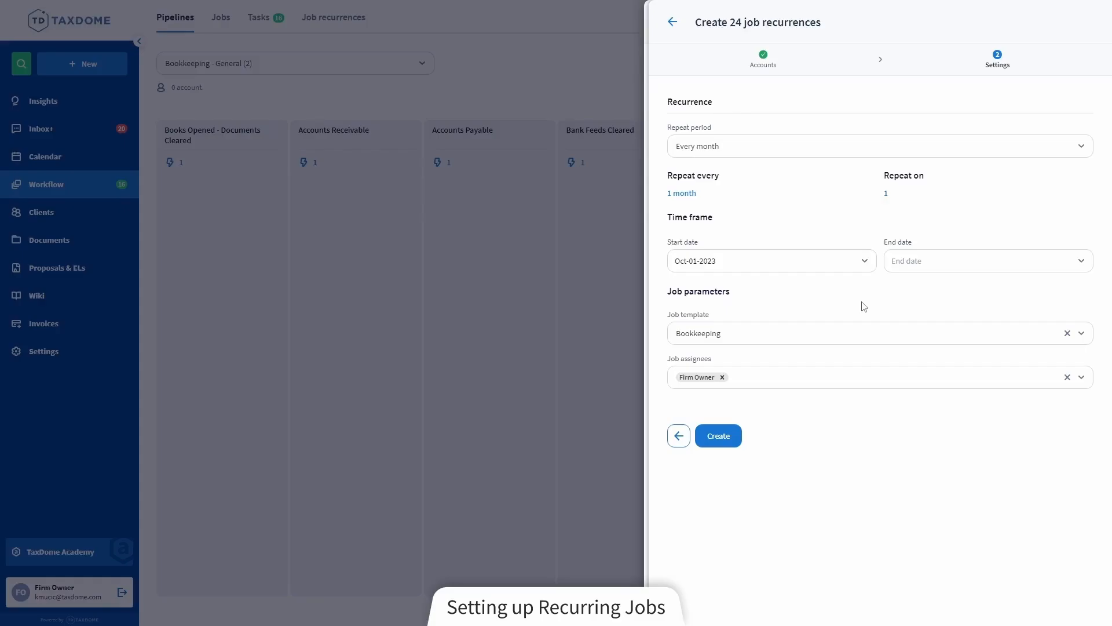
click(719, 442)
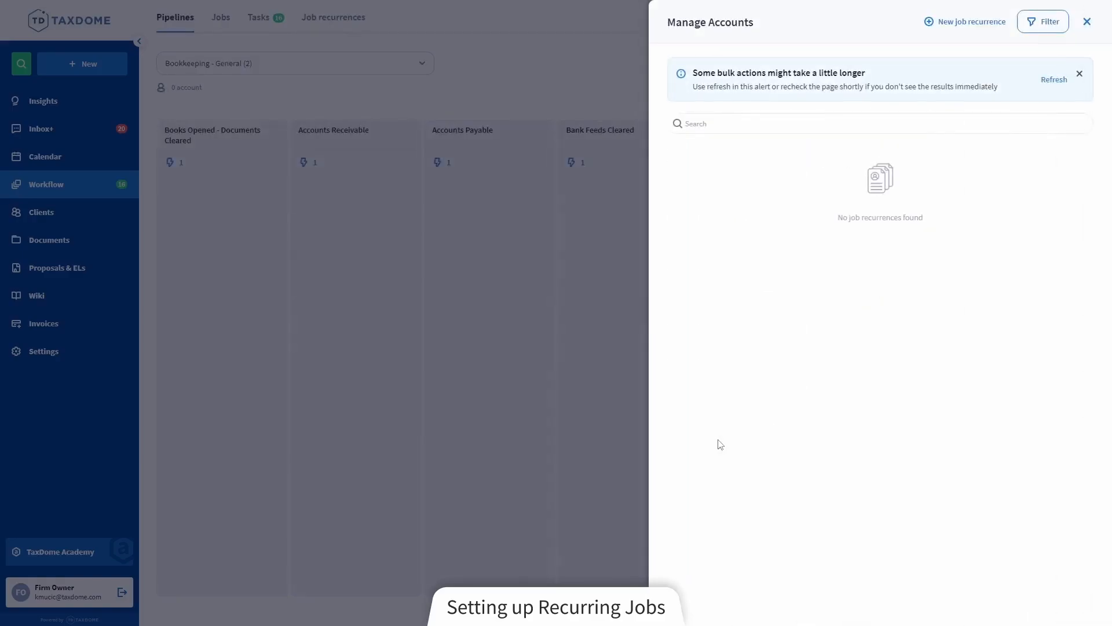
click(1046, 82)
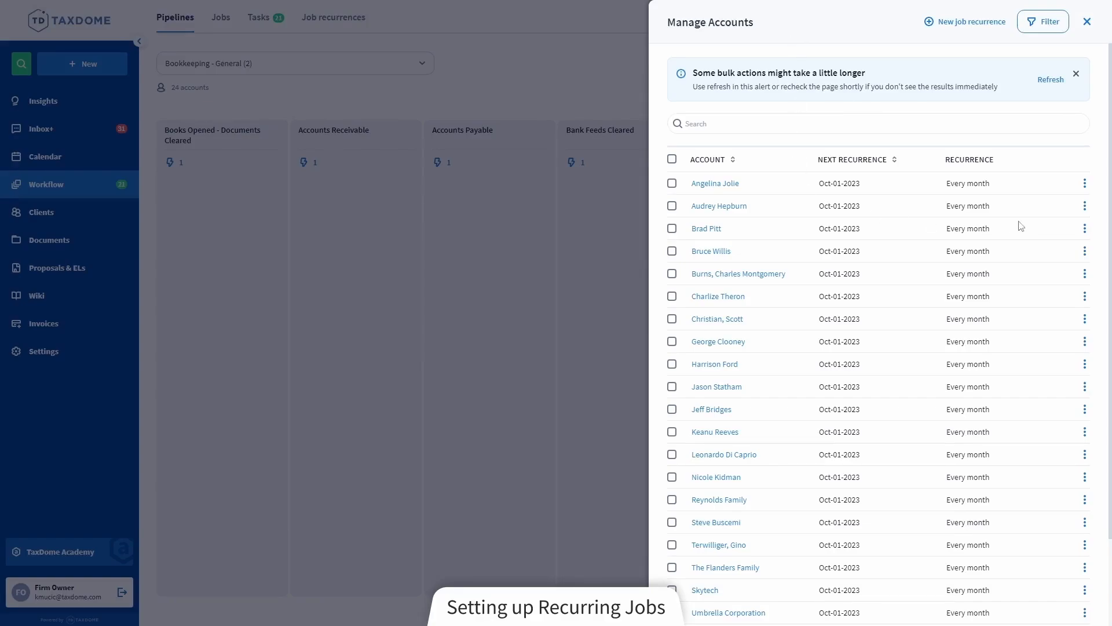
Check the individual and bulk recurrence actions for the first accounts in the list and return to the pipeline
click(1085, 206)
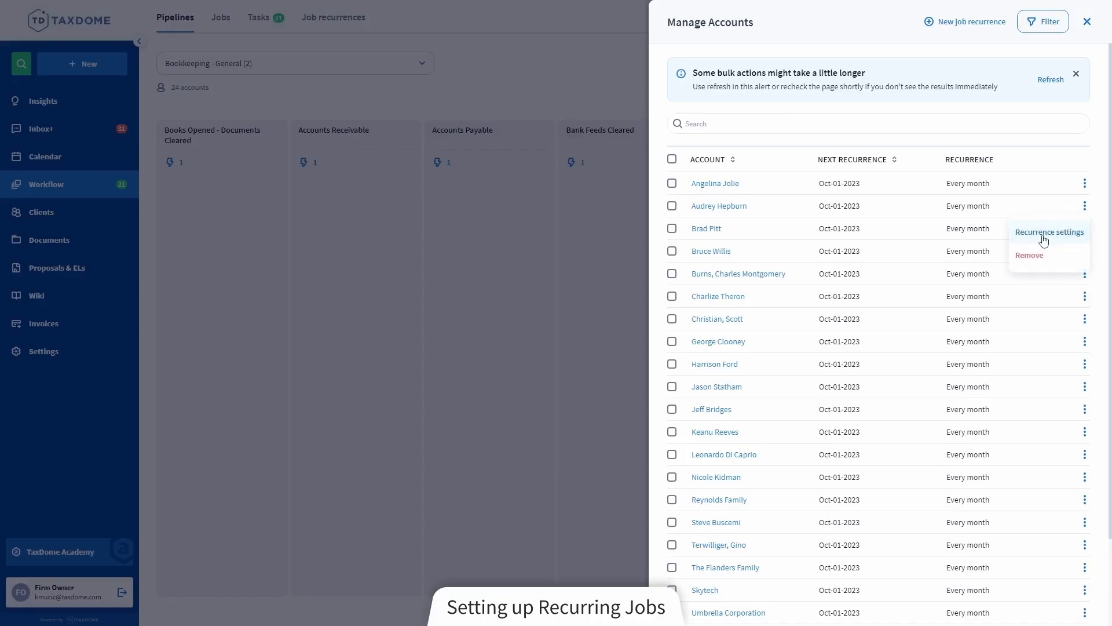
click(672, 183)
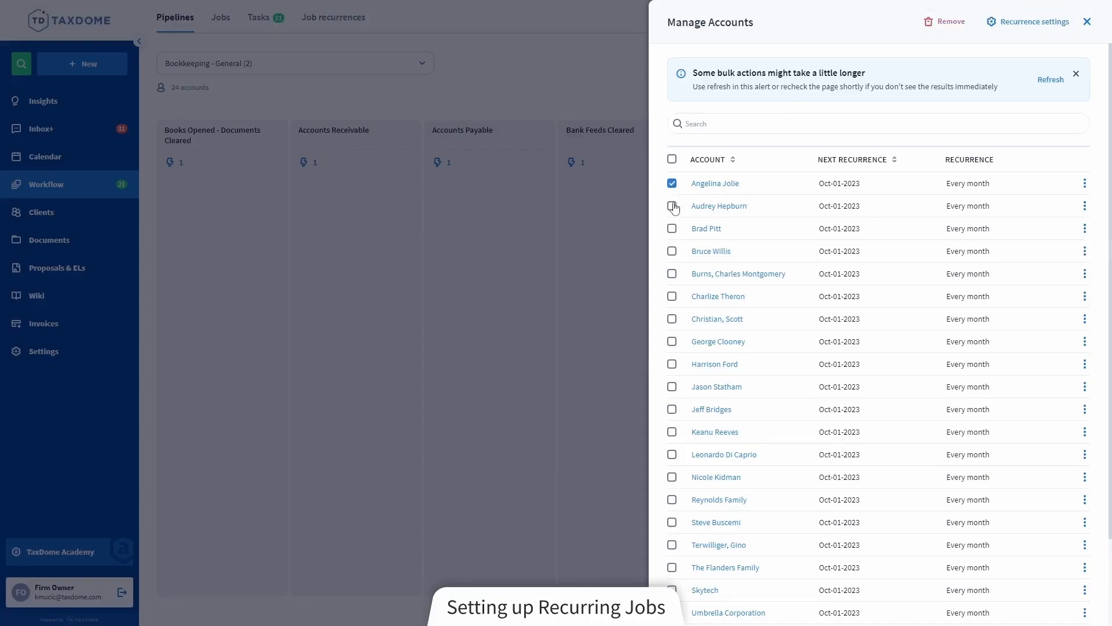
click(673, 206)
click(672, 228)
click(575, 177)
click(497, 344)
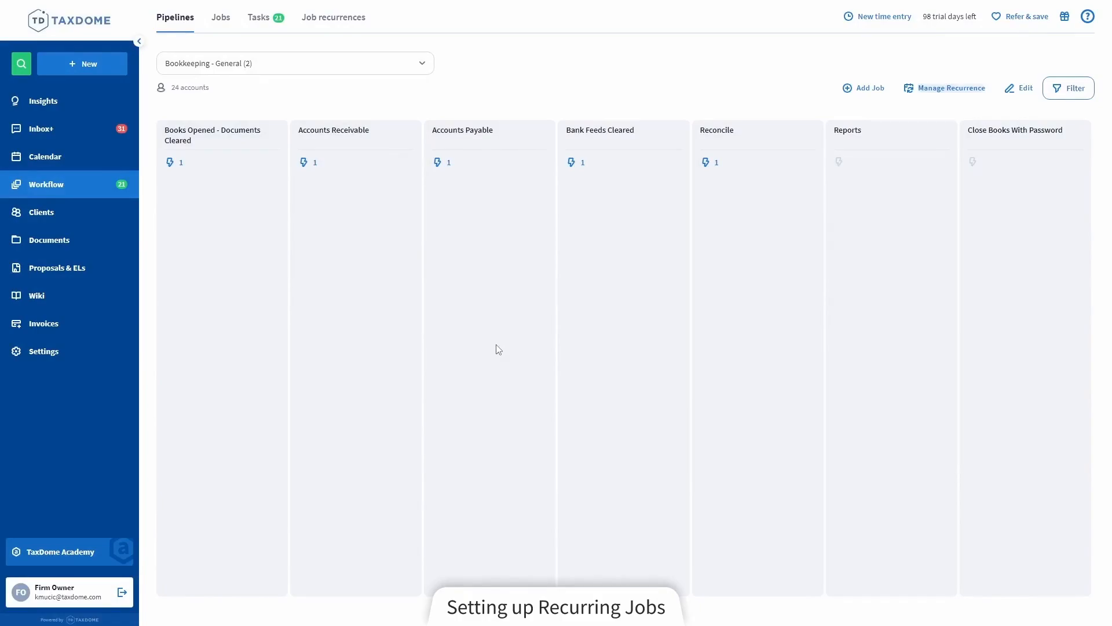
Open the firm-wide job recurrences list and look through the accounts' pipelines, dates, assignees and job templates
click(329, 29)
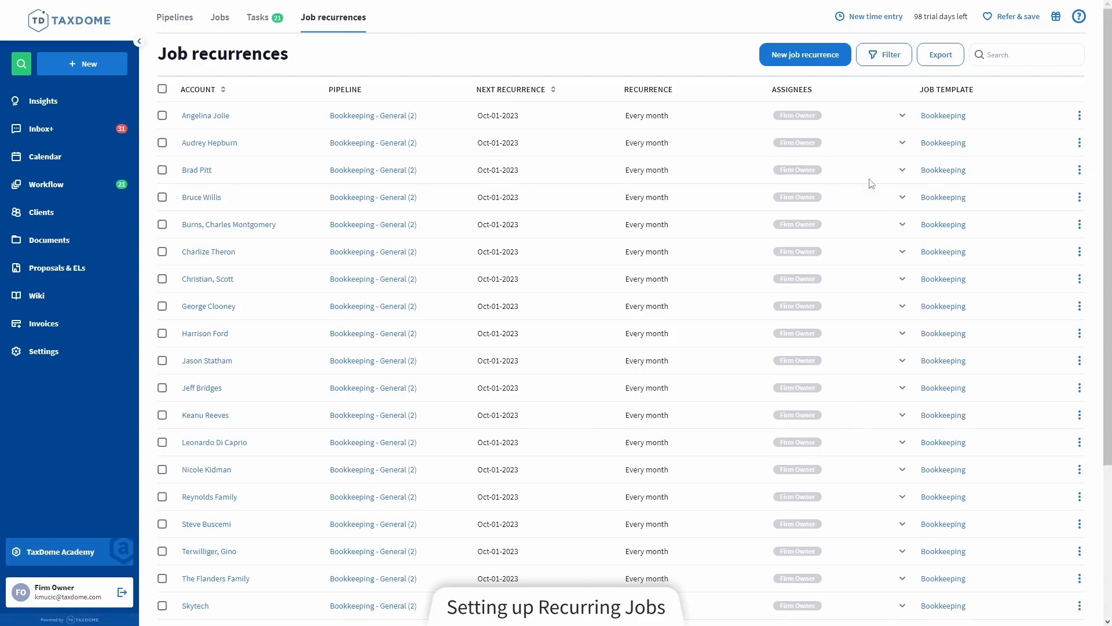
scroll(576, 124, down, 4)
scroll(747, 378, up, 4)
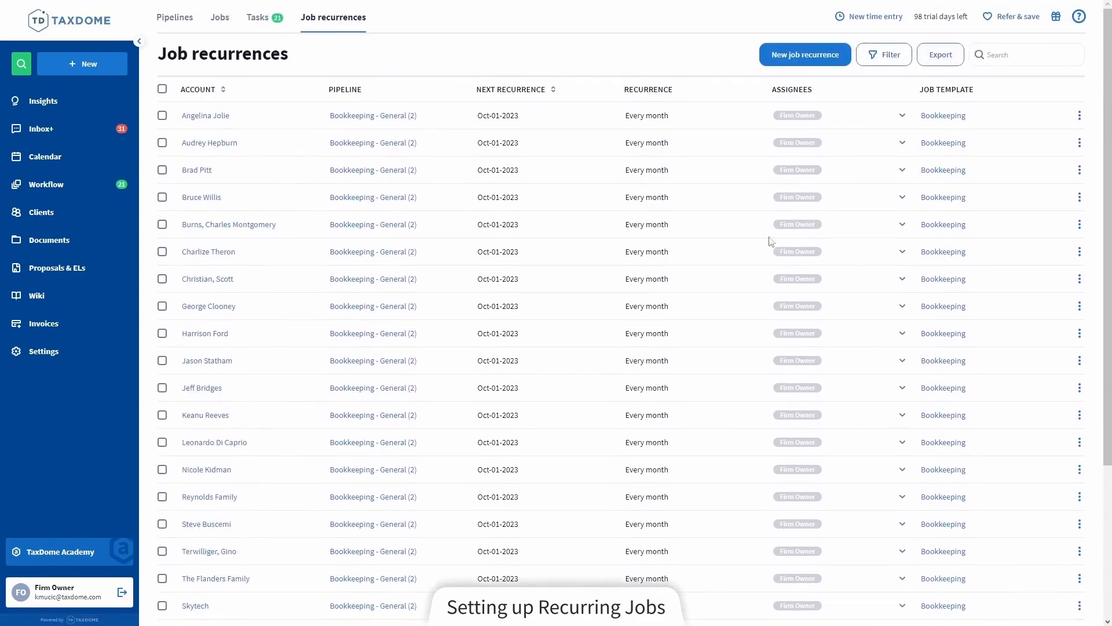
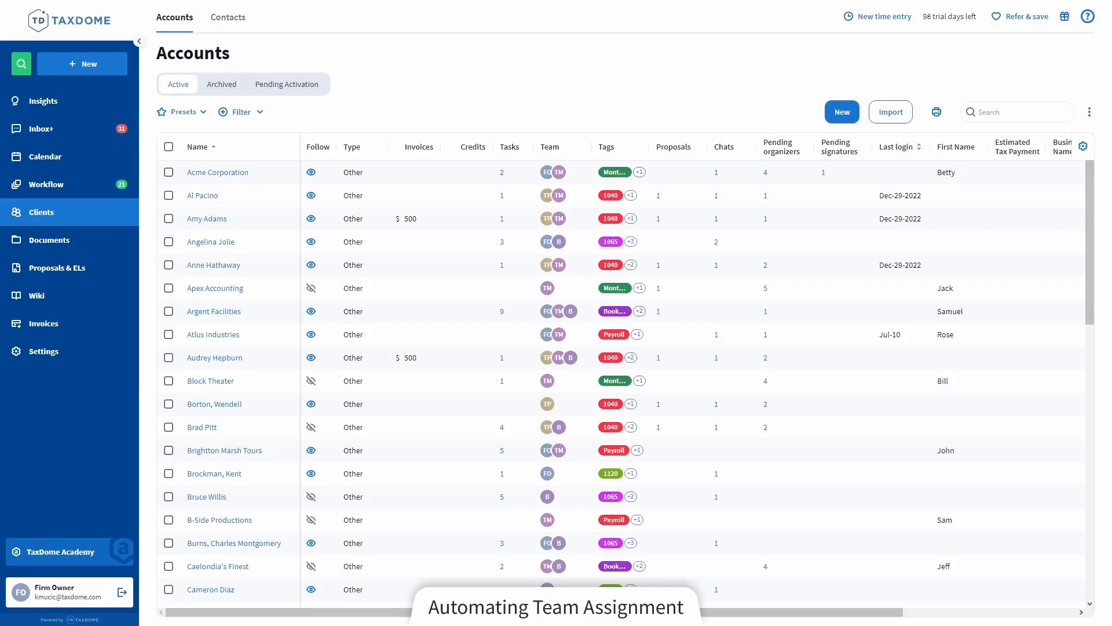
Select the second, third and fourth accounts, open bulk team management and choose an action for the tax preparer
click(169, 196)
click(168, 218)
click(169, 242)
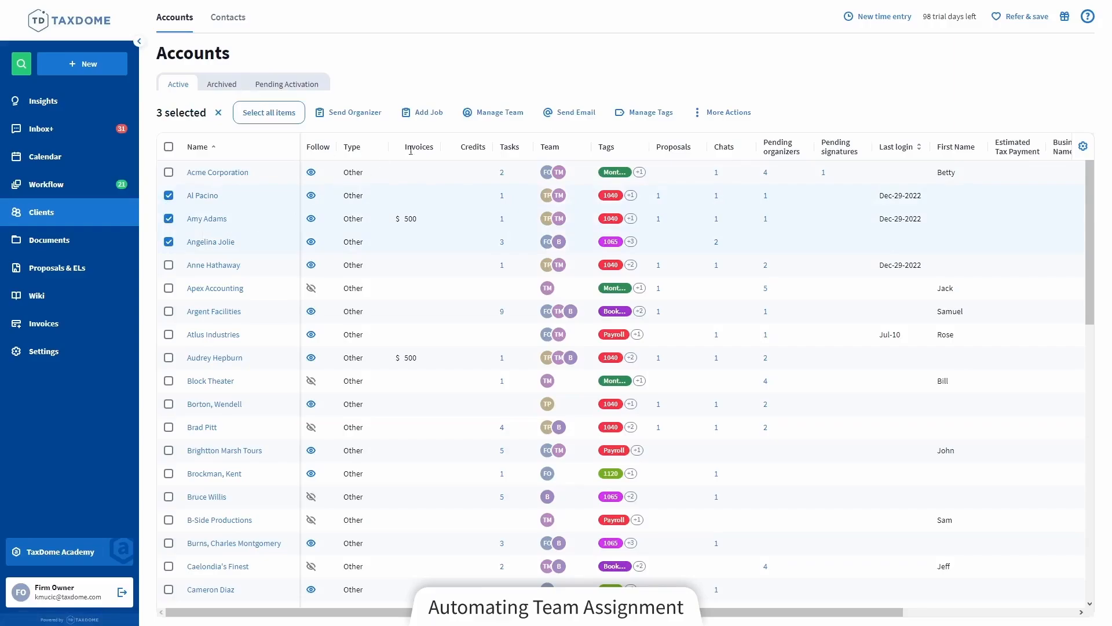
click(521, 115)
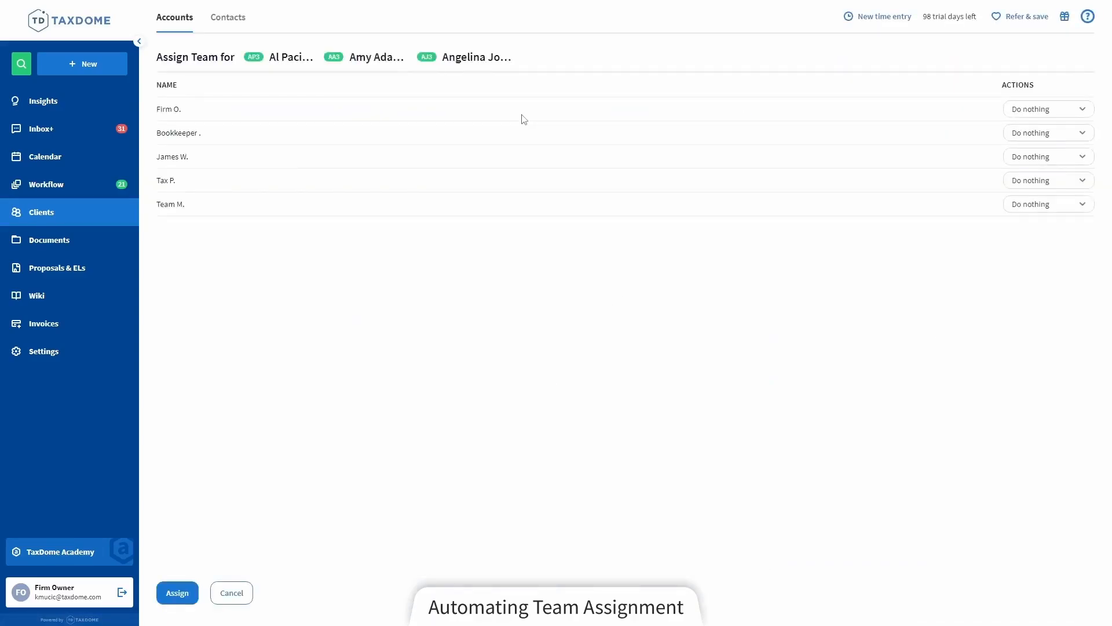
click(1059, 184)
click(1057, 228)
In the settings of the pipeline using the 1040 Job template, add an In Prep automation giving Tax Preparer account access and save it
click(94, 354)
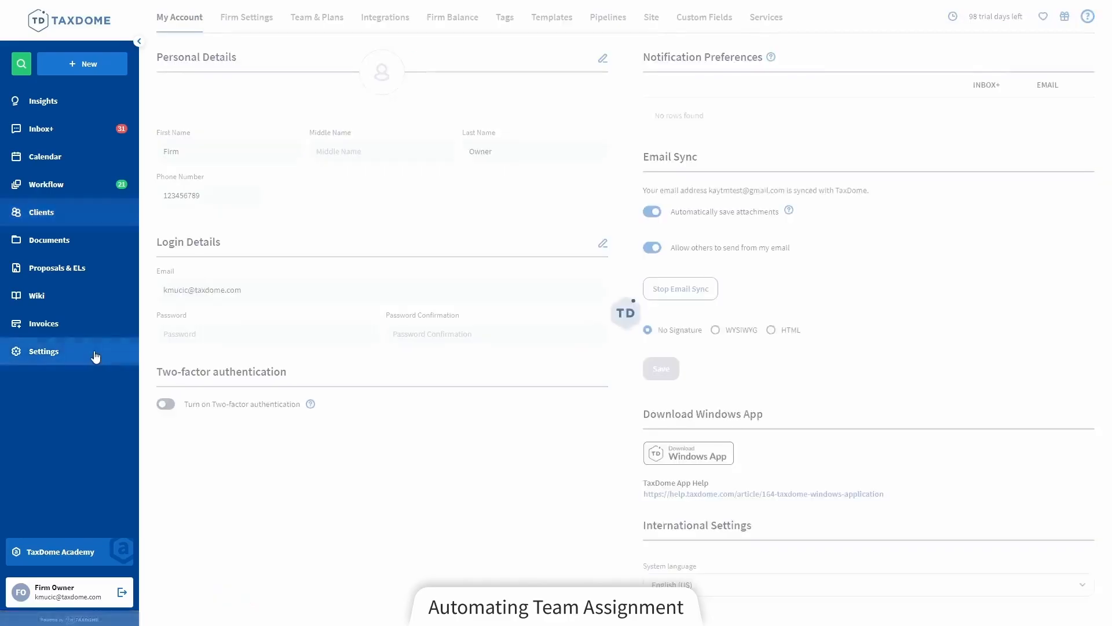
click(603, 18)
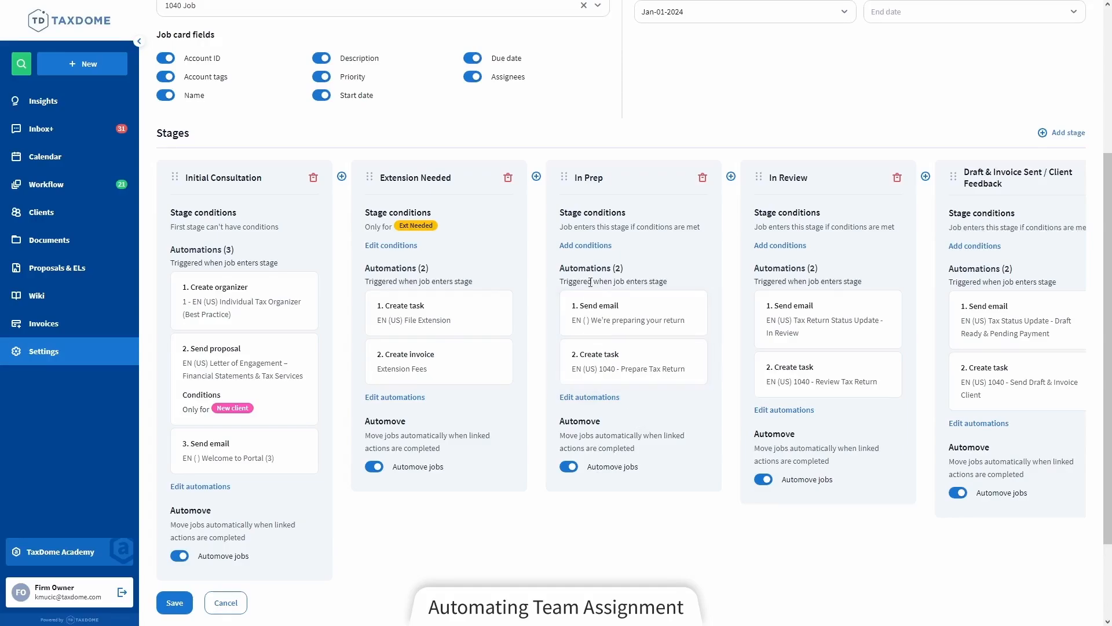
click(600, 400)
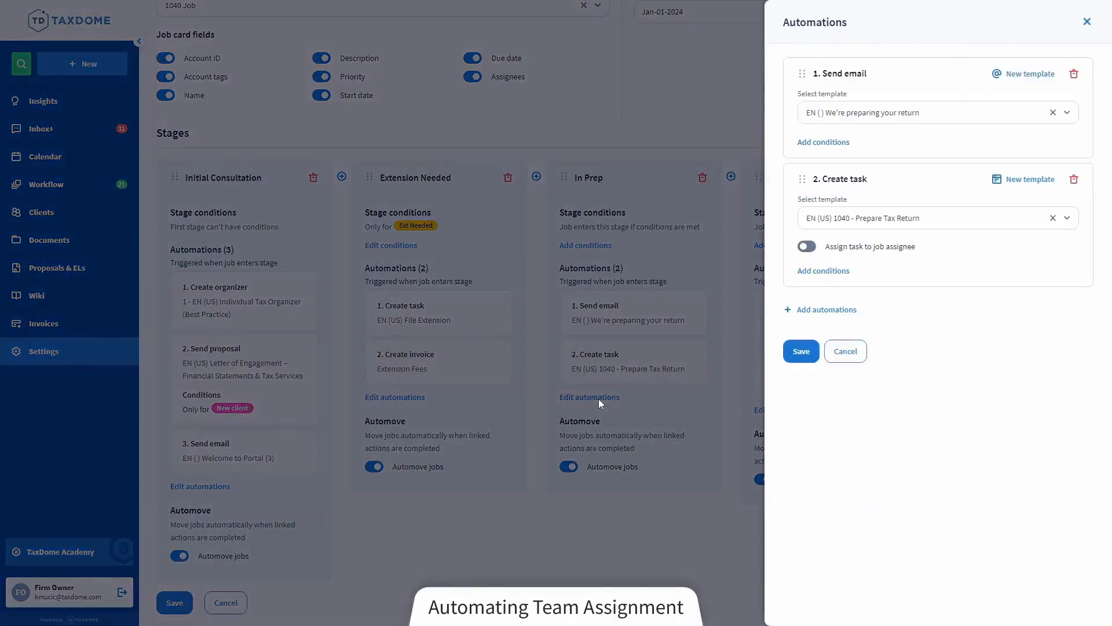
click(824, 311)
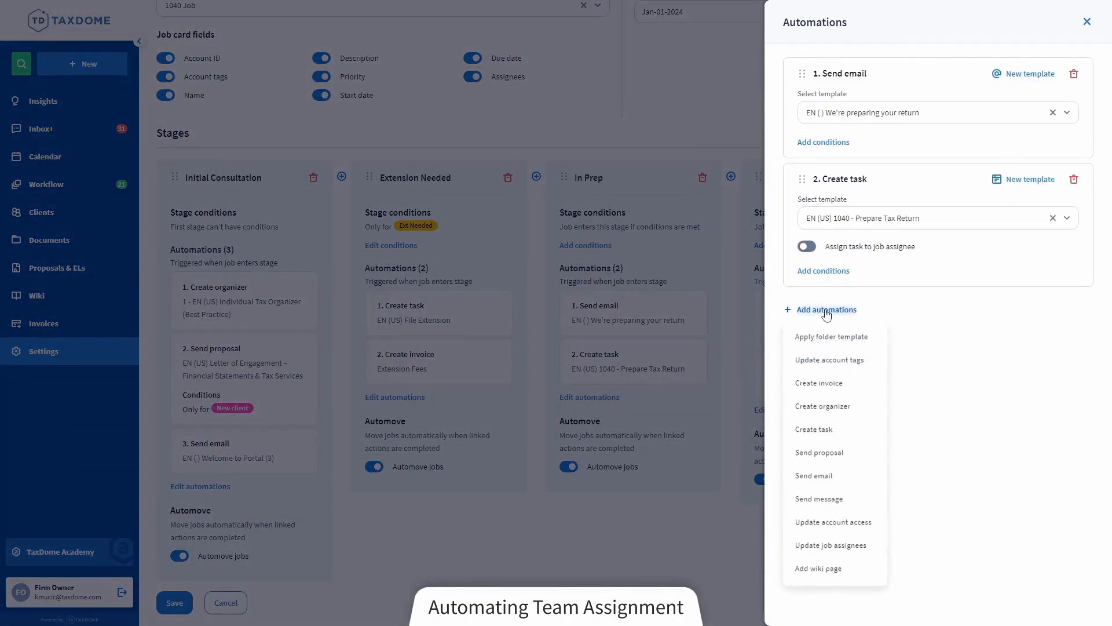
click(863, 522)
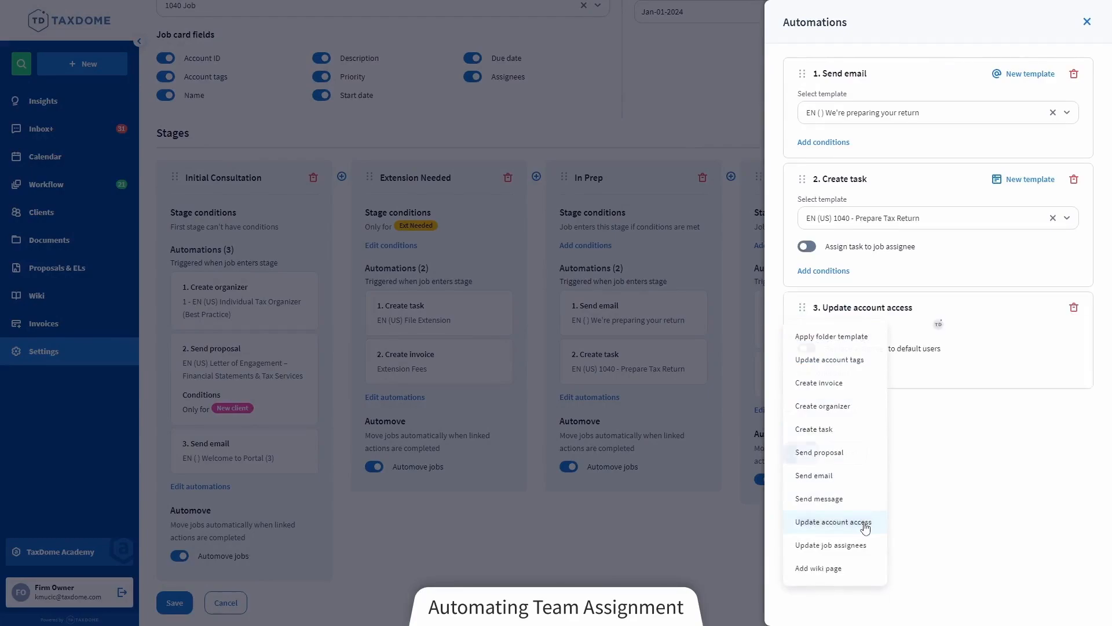
click(872, 355)
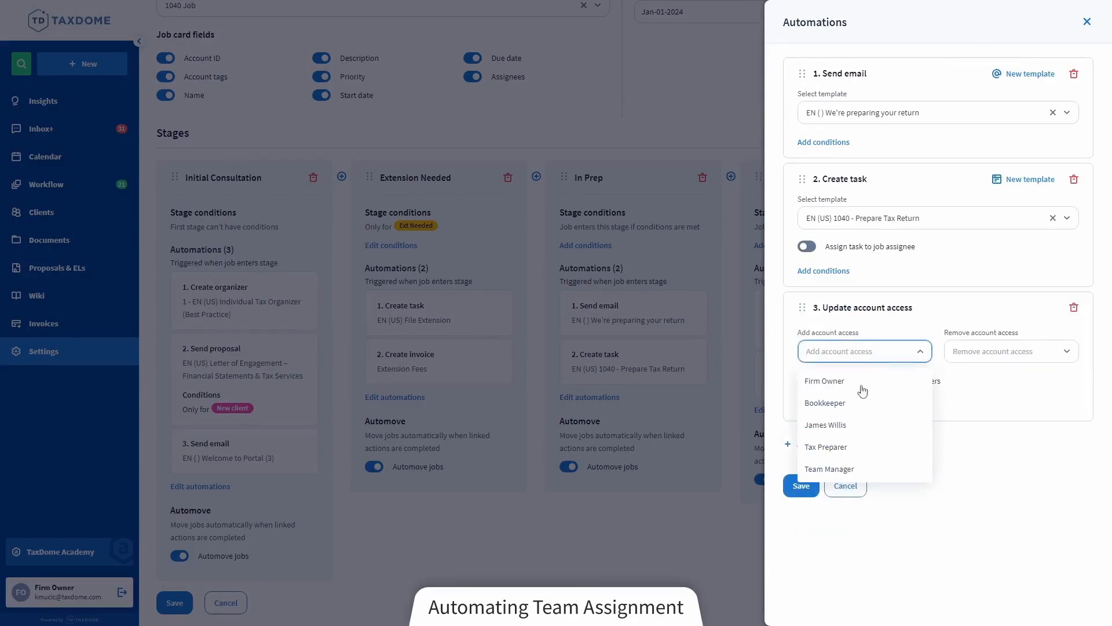
click(854, 452)
click(885, 354)
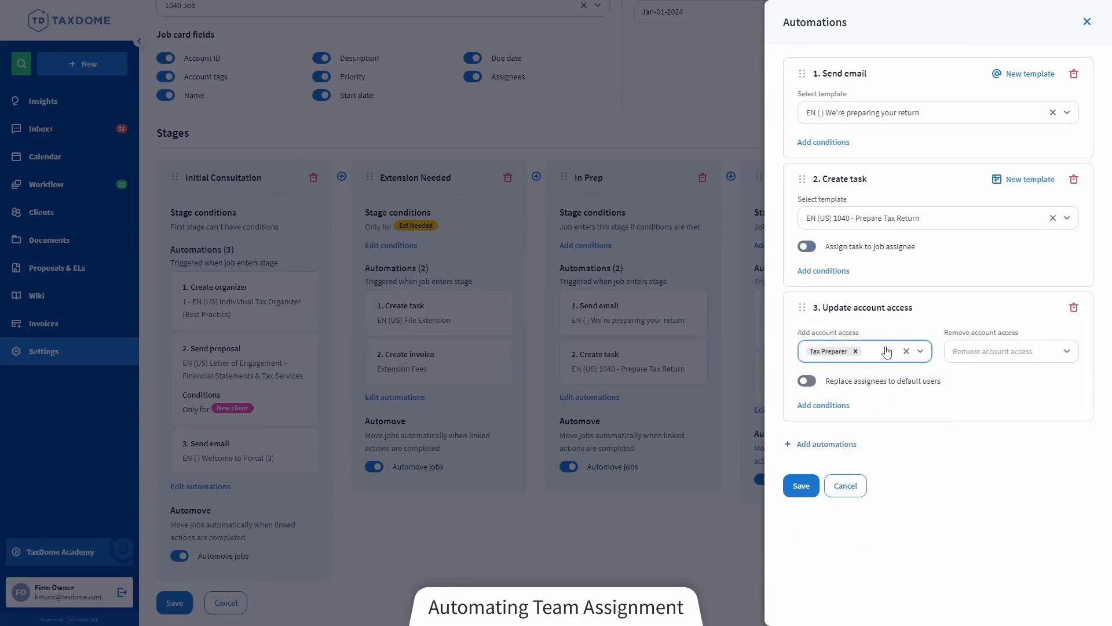
click(884, 416)
click(801, 485)
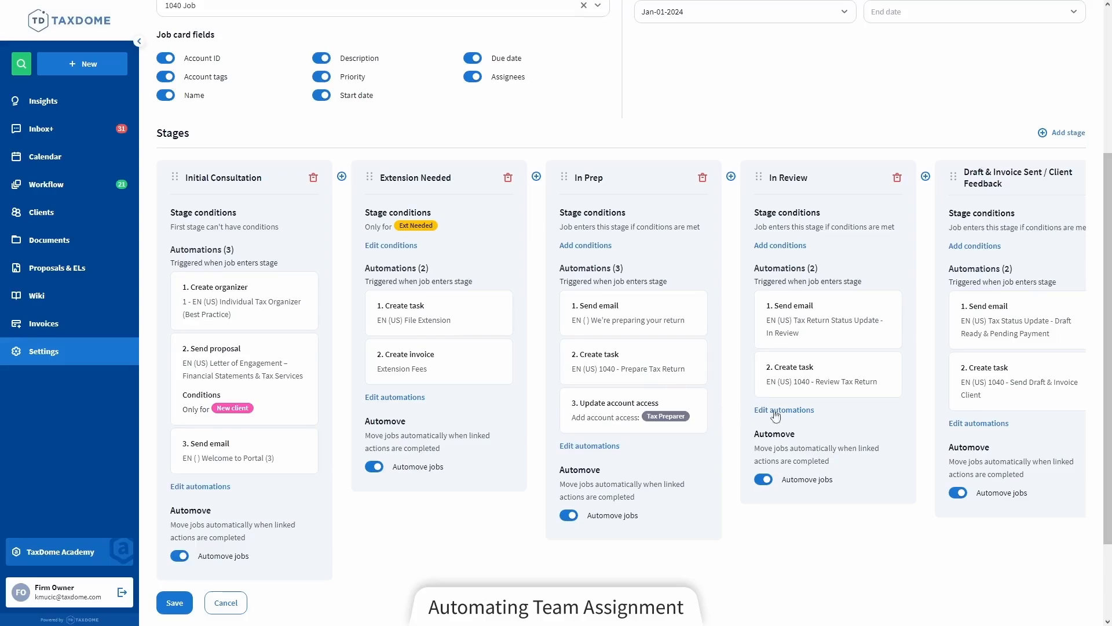
Add an Update account access automation to the In Review stage that removes Tax Preparer and adds Team Manager, and save it
click(799, 410)
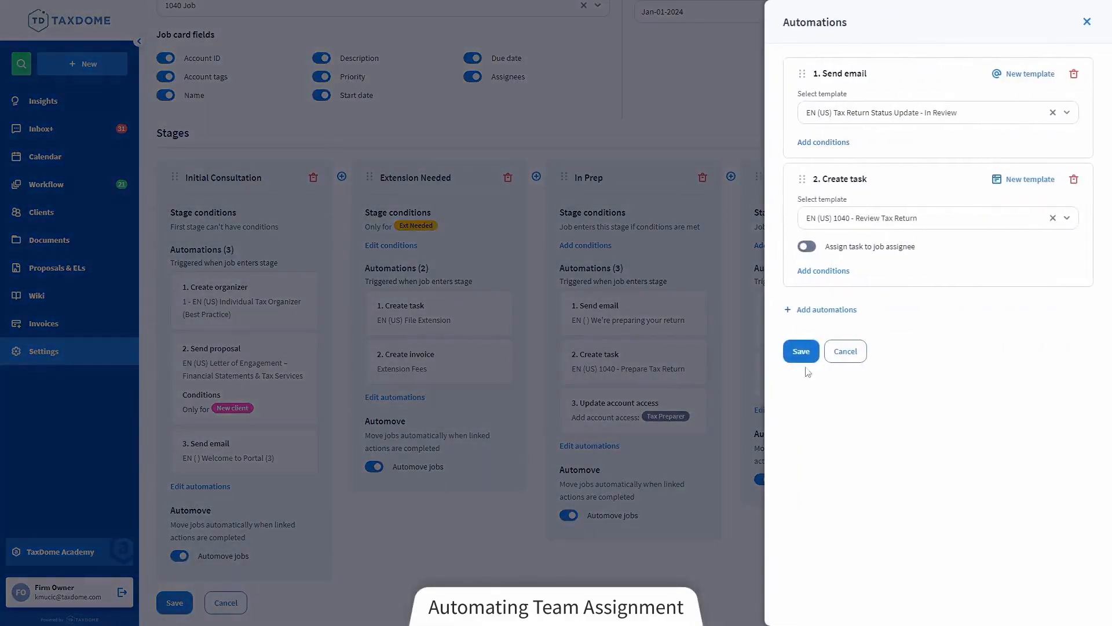
click(823, 312)
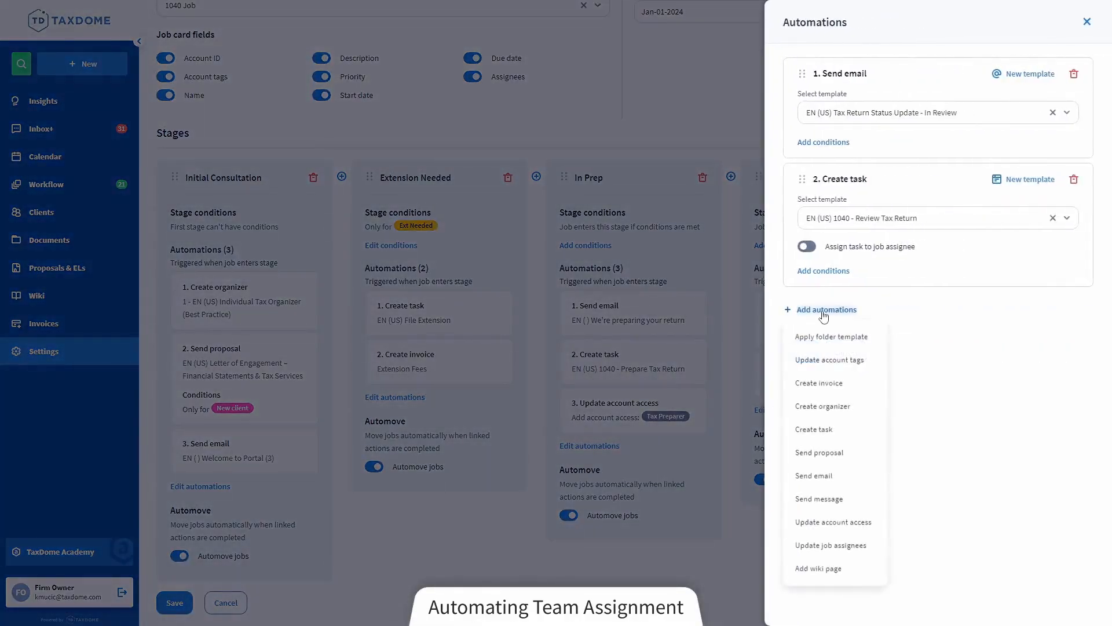
click(825, 522)
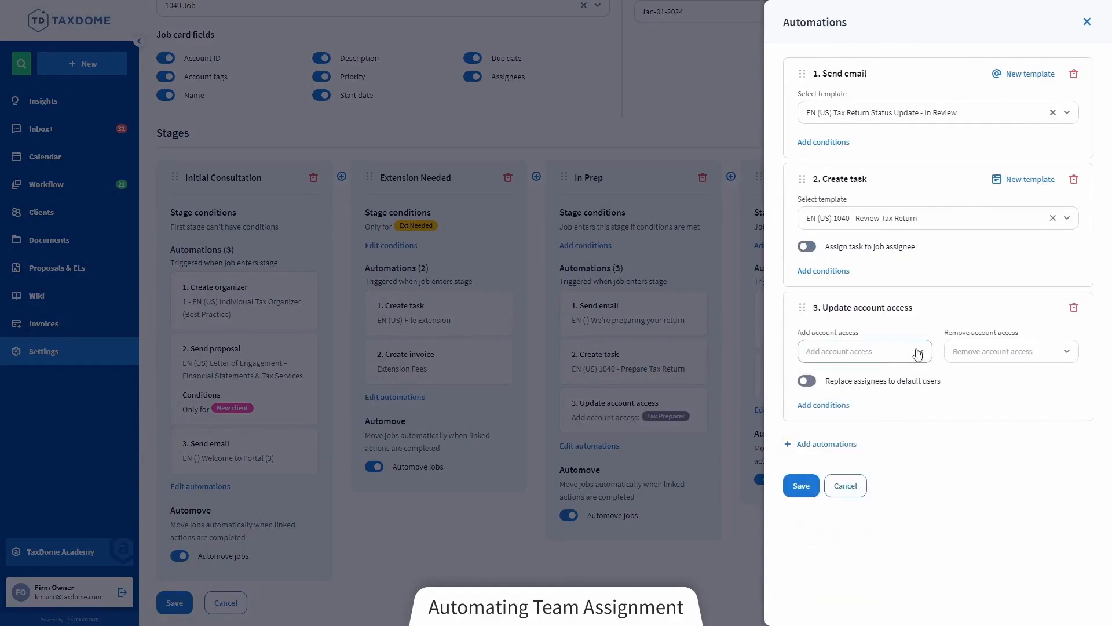
click(979, 356)
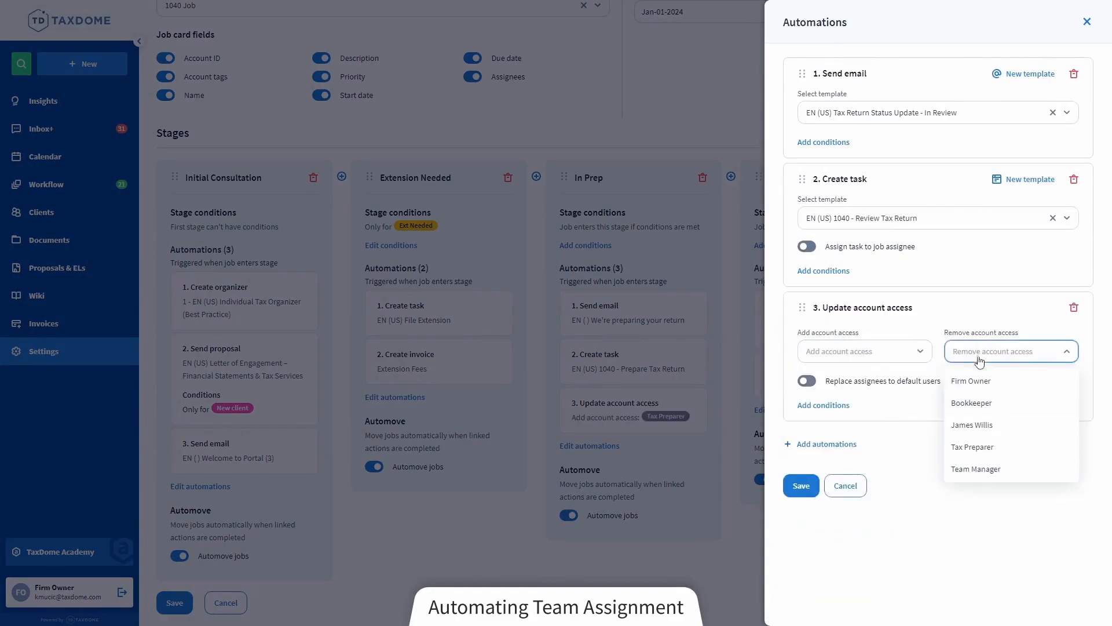
click(991, 449)
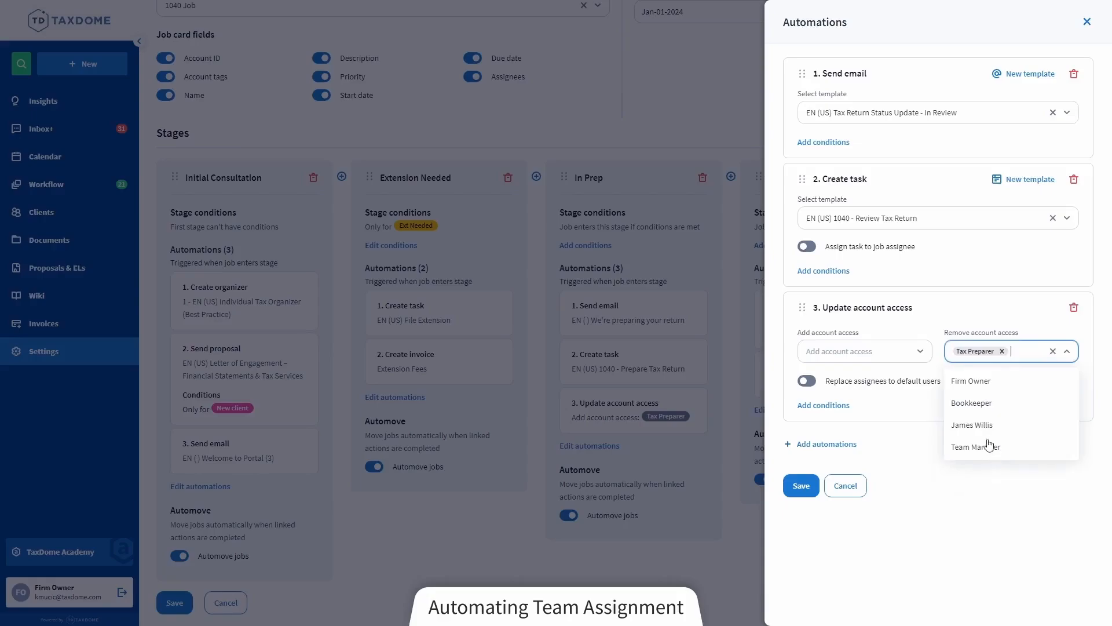
click(902, 352)
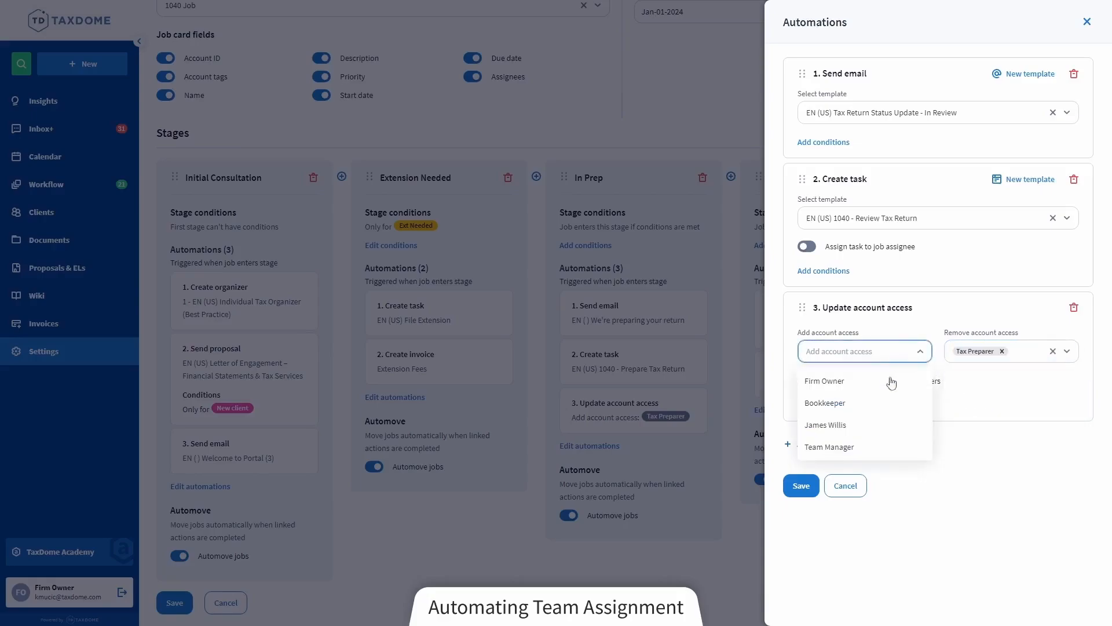
click(856, 448)
click(886, 352)
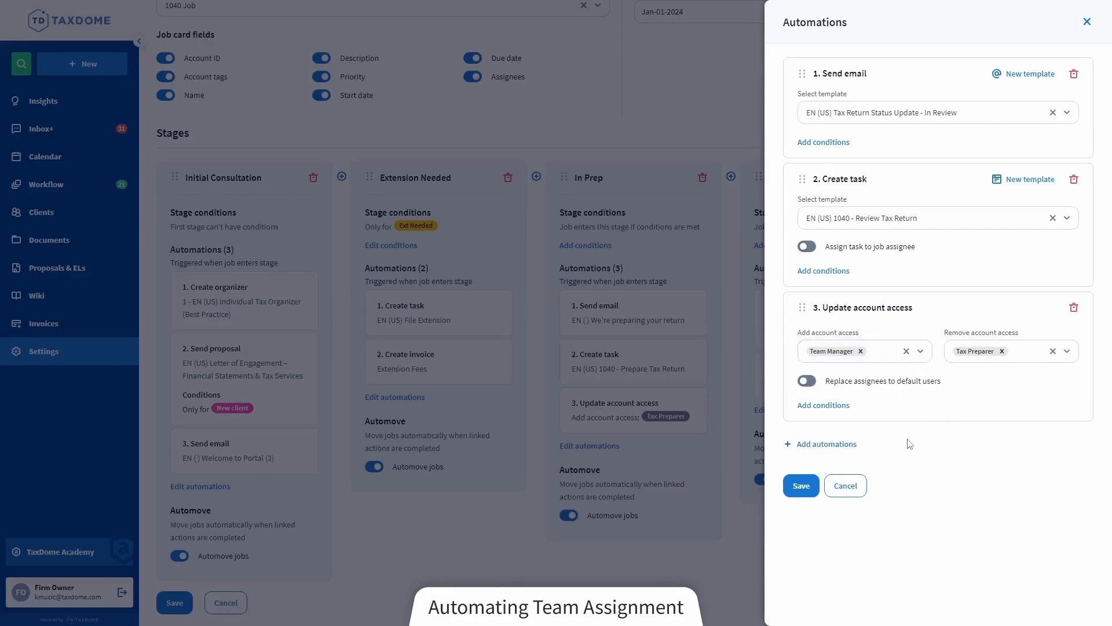
click(801, 489)
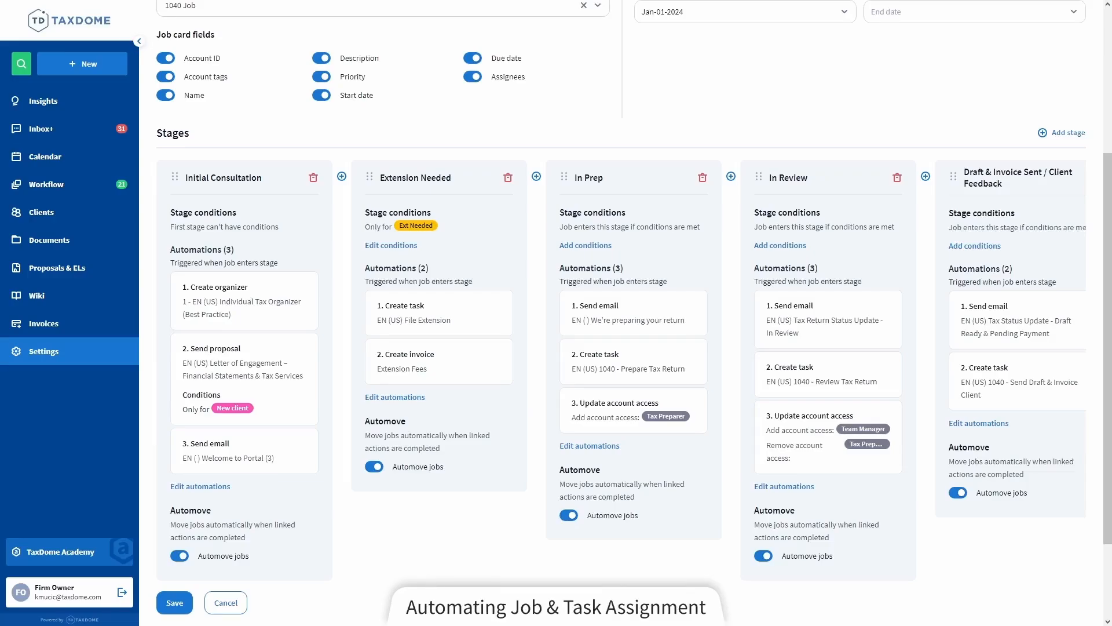
Add an Update job assignees automation to the In Prep stage with Tax Preparer as the added assignee
click(592, 447)
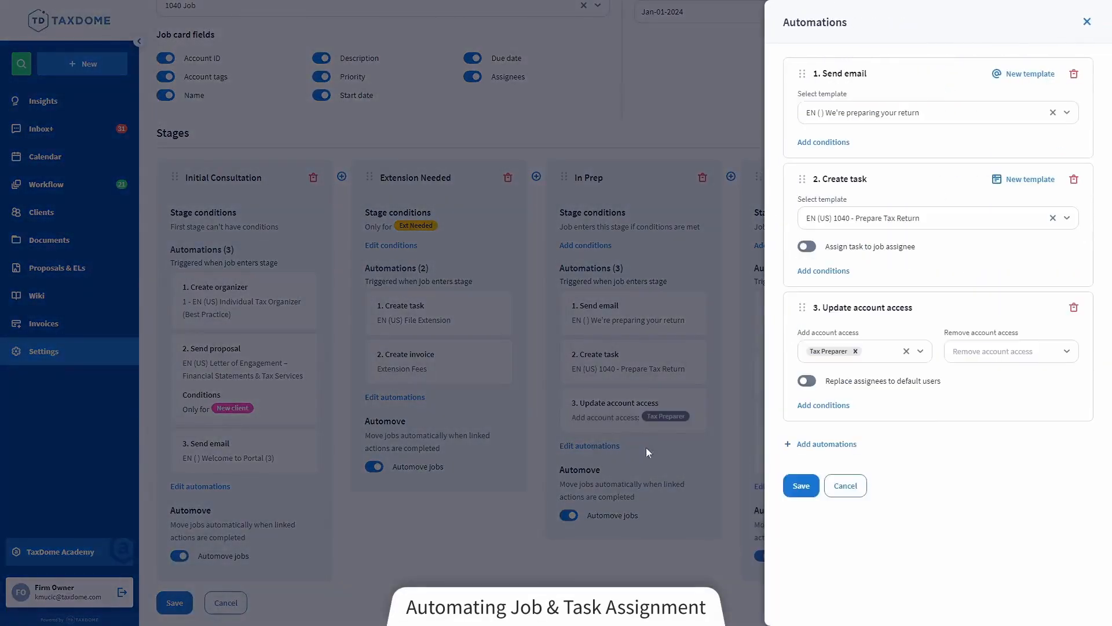
click(839, 448)
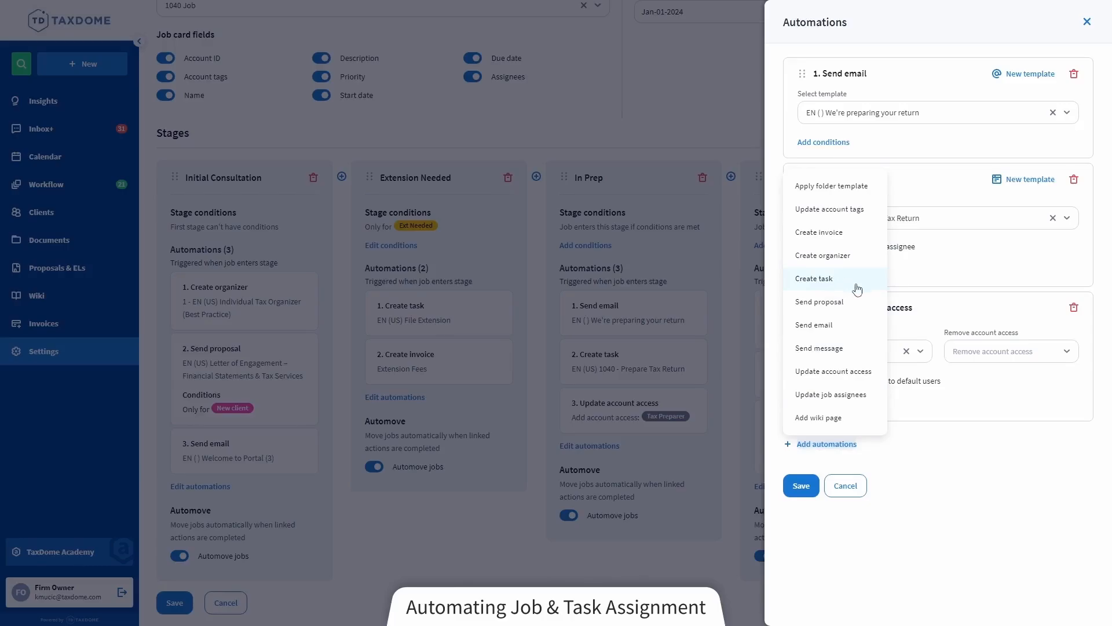
click(869, 396)
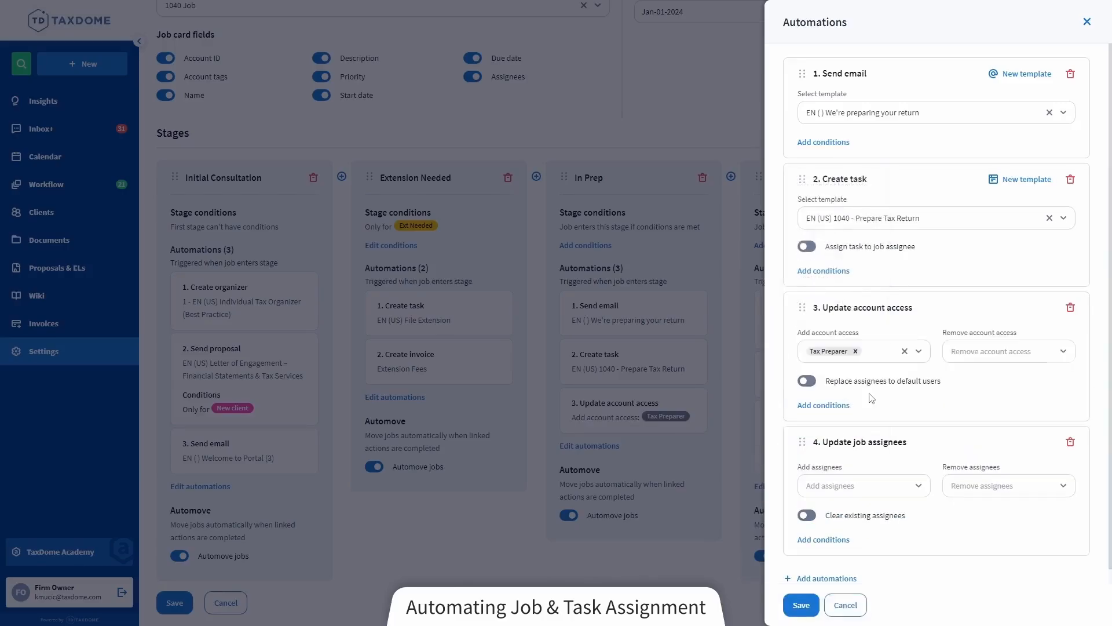
scroll(872, 398, down, 1)
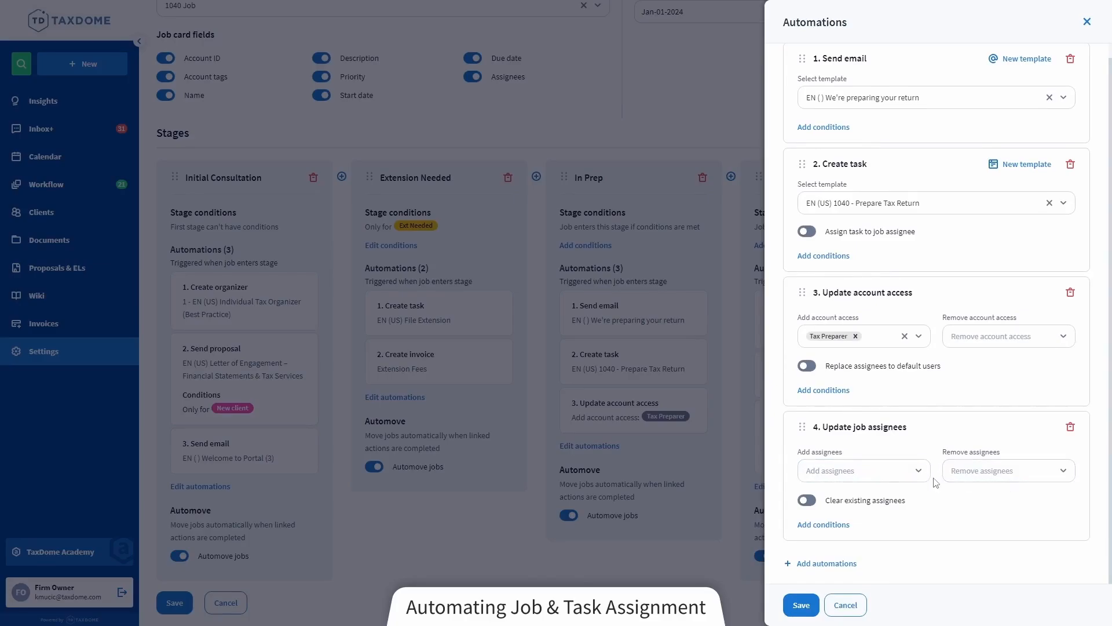
click(876, 471)
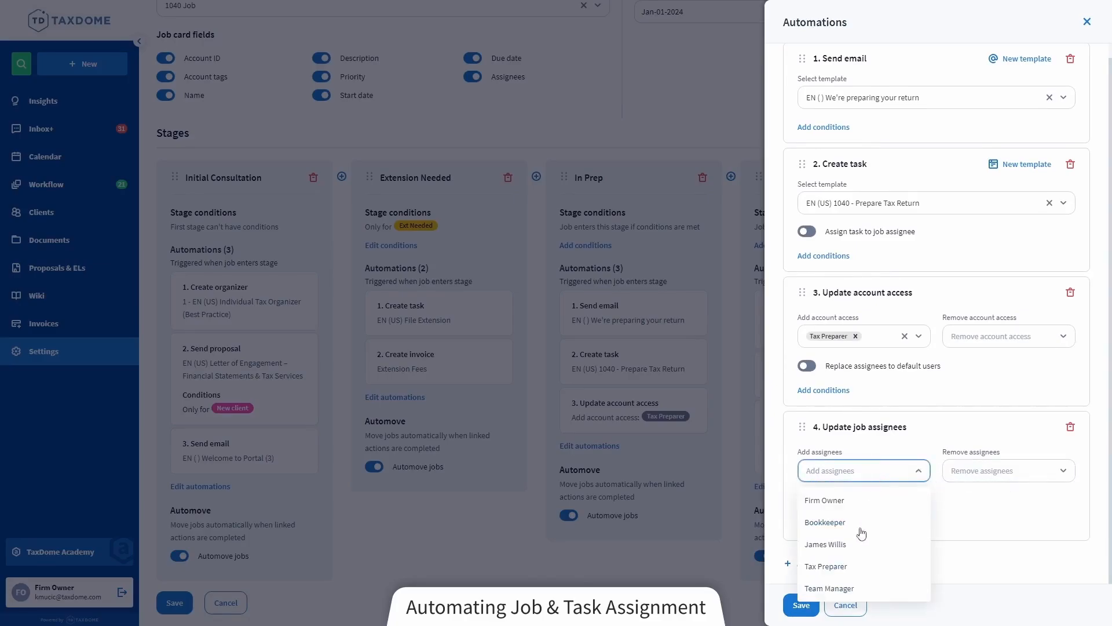
click(858, 575)
click(878, 470)
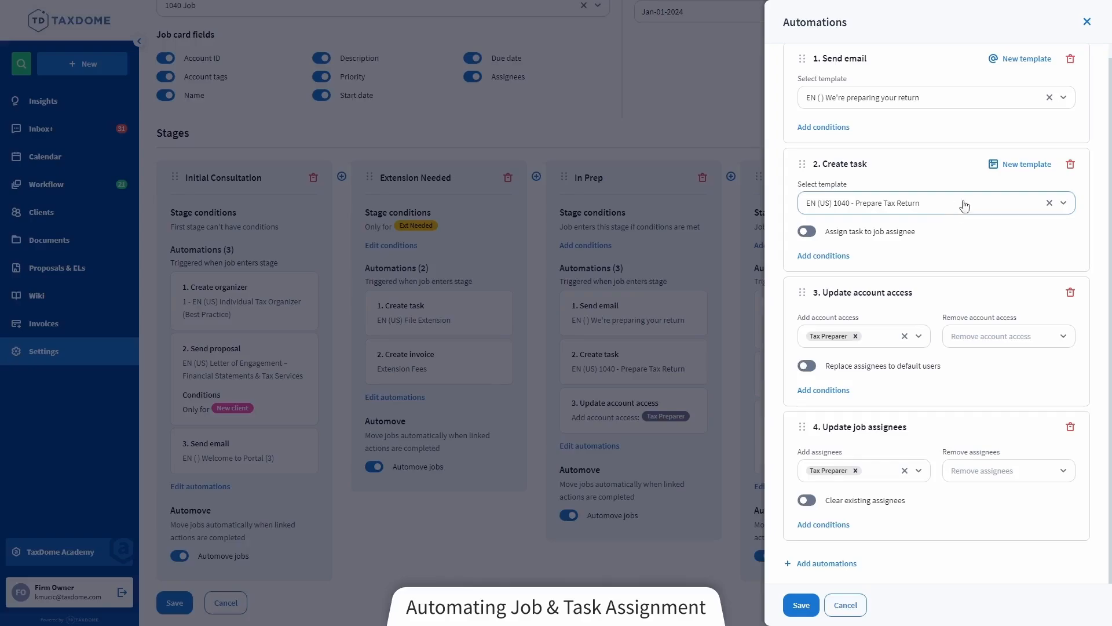
Start a new task template from the Create task automation and set its task assignee to Tax Preparer
click(1022, 168)
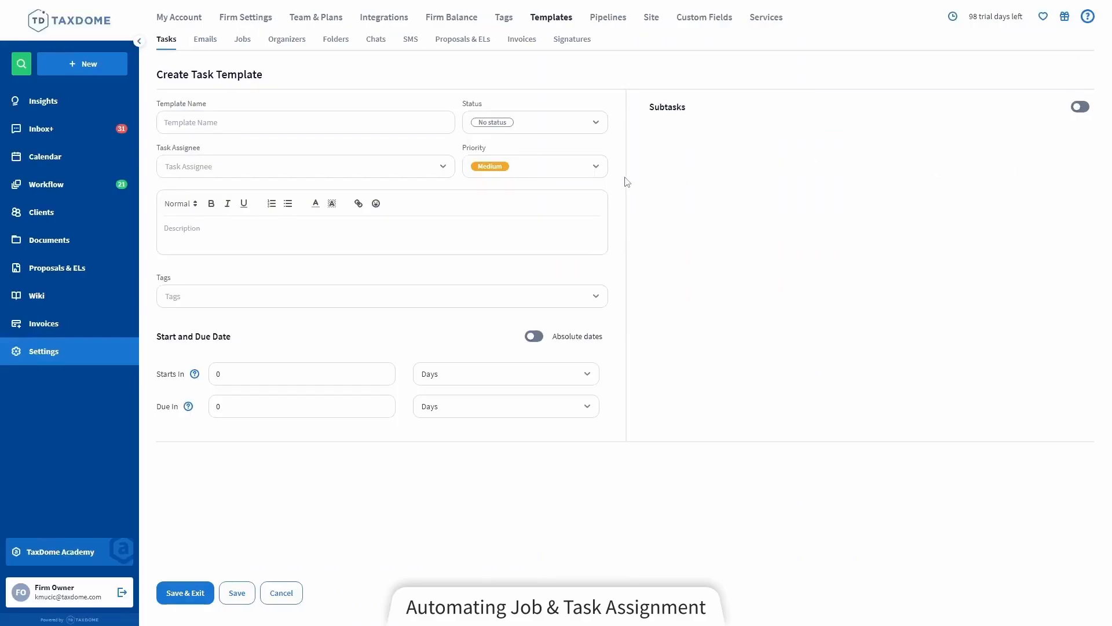
click(226, 173)
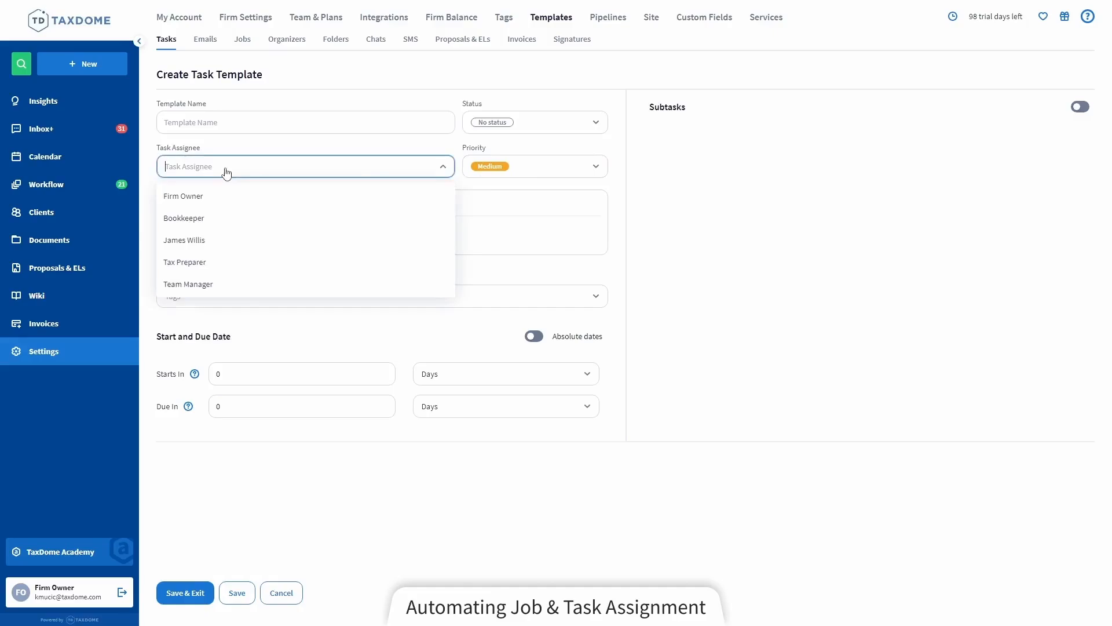
click(241, 266)
click(293, 169)
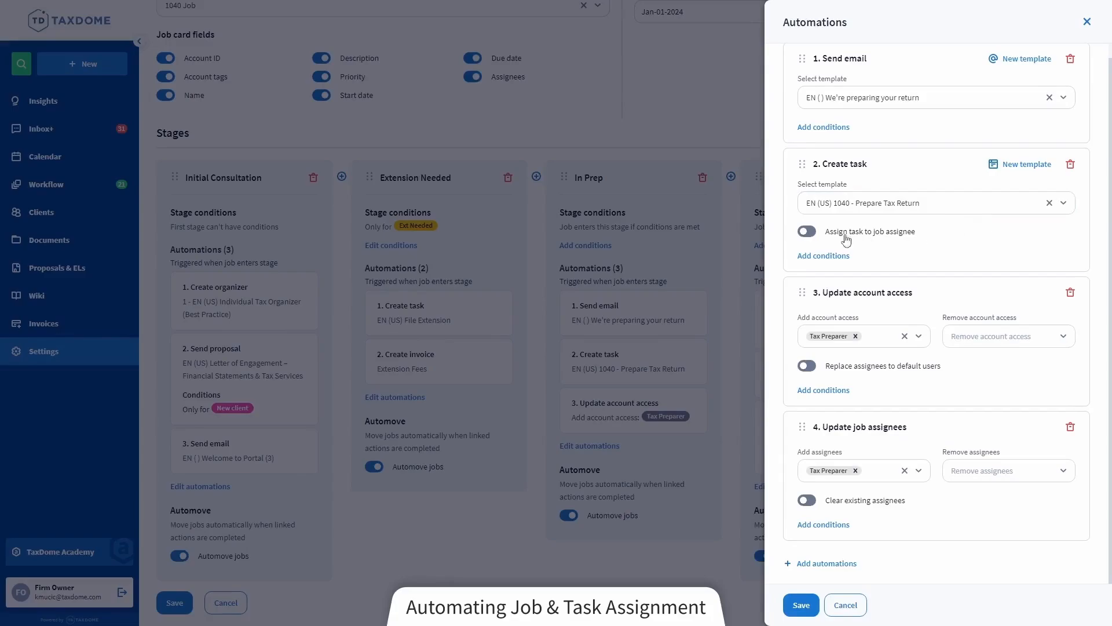
Turn on assigning the created task to the job assignee and limit the Update job assignees automation to the Team 1 tag
click(810, 234)
click(833, 530)
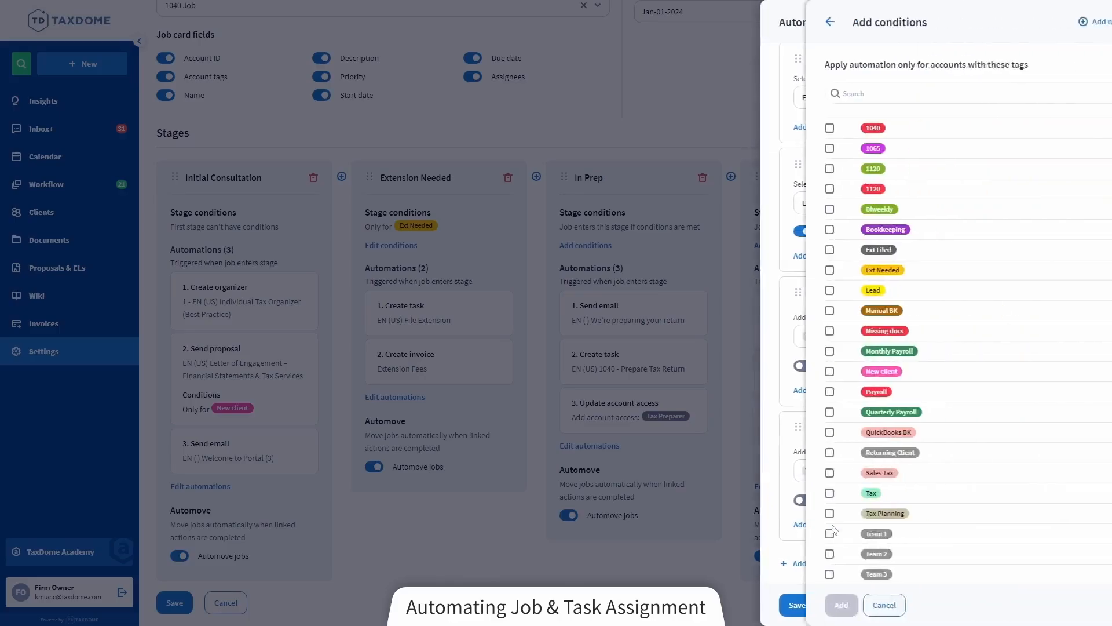
click(789, 534)
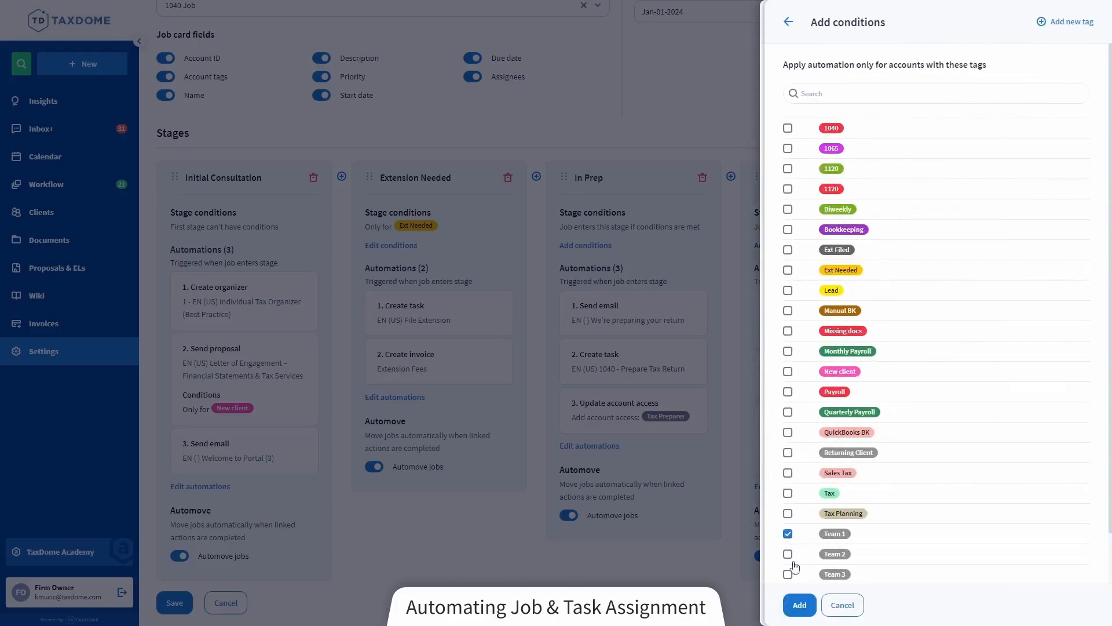
click(799, 604)
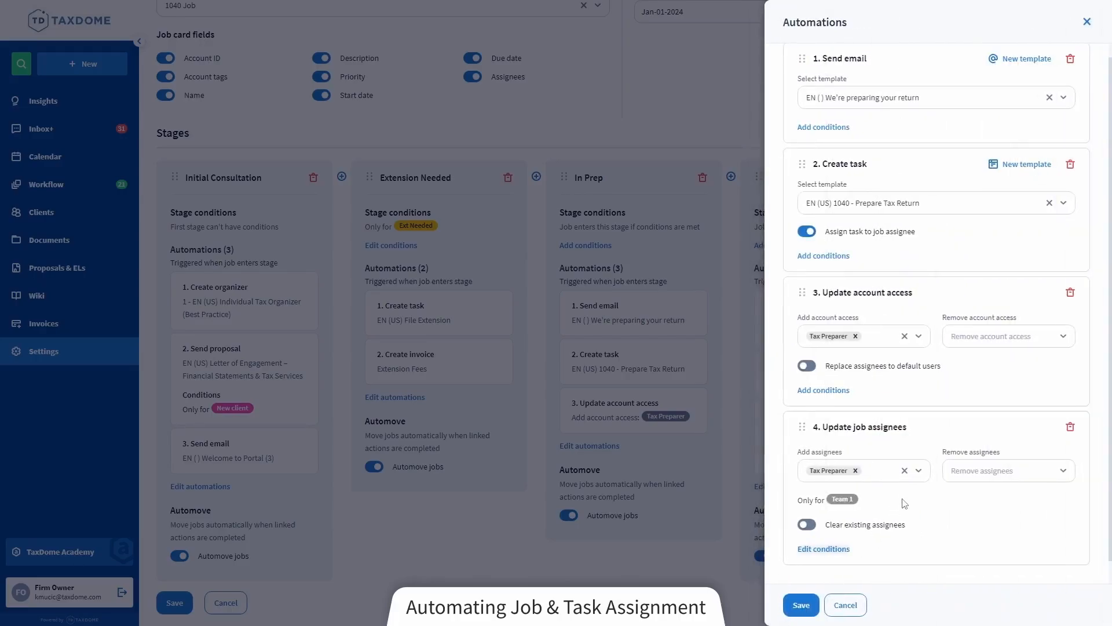
Add a second Update job assignees automation that adds Firm Owner only for accounts with the Team 2 tag
scroll(901, 504, down, 1)
click(835, 564)
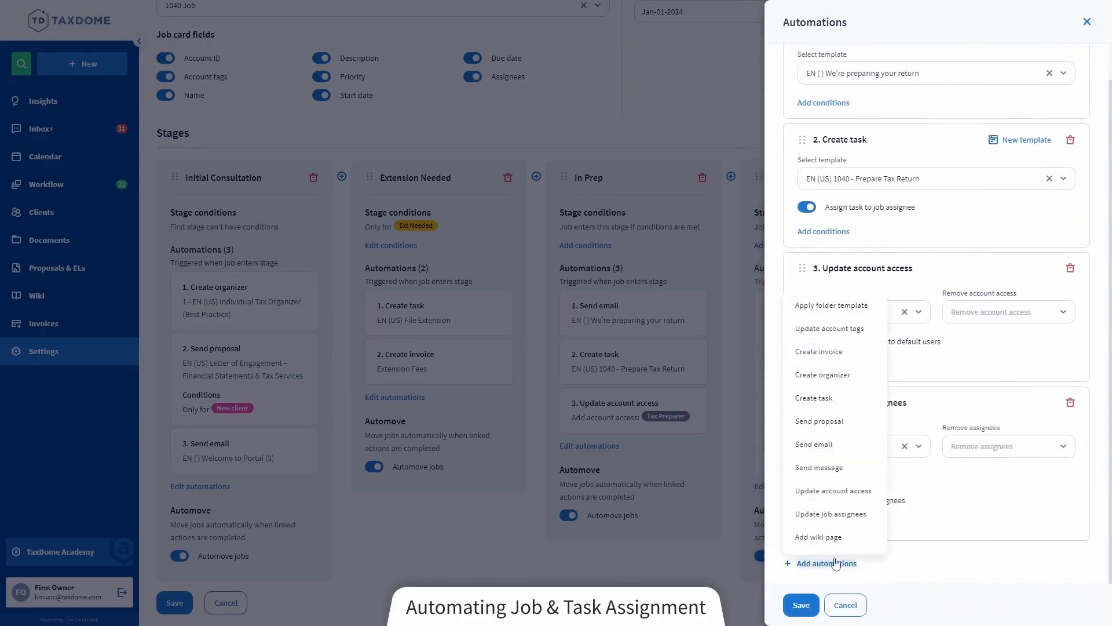
click(831, 514)
click(875, 493)
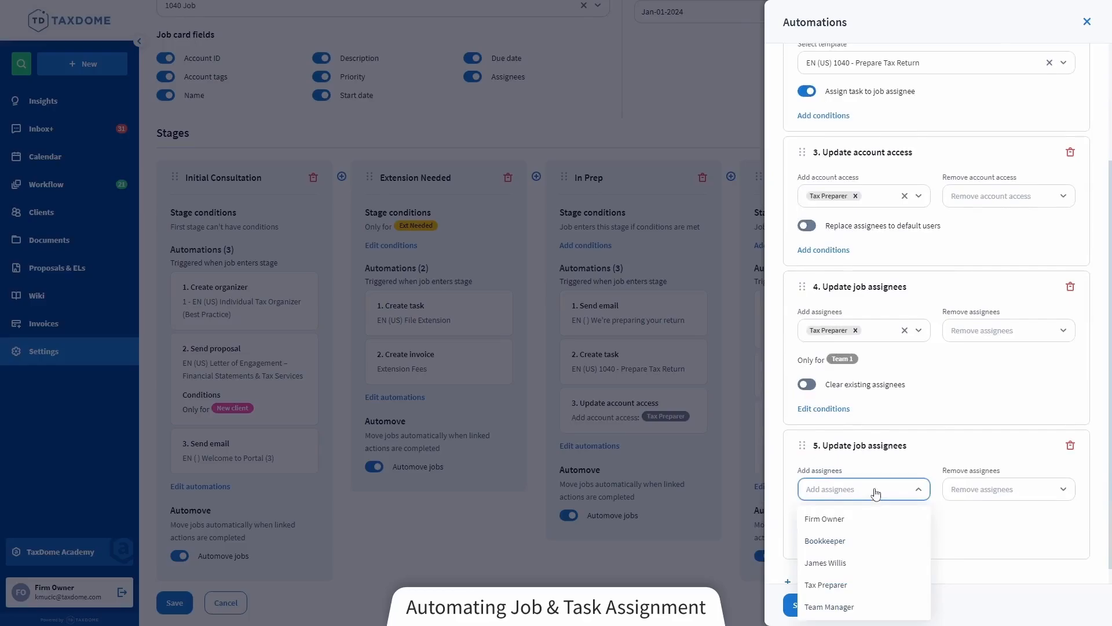
click(850, 518)
scroll(879, 462, down, 1)
click(876, 474)
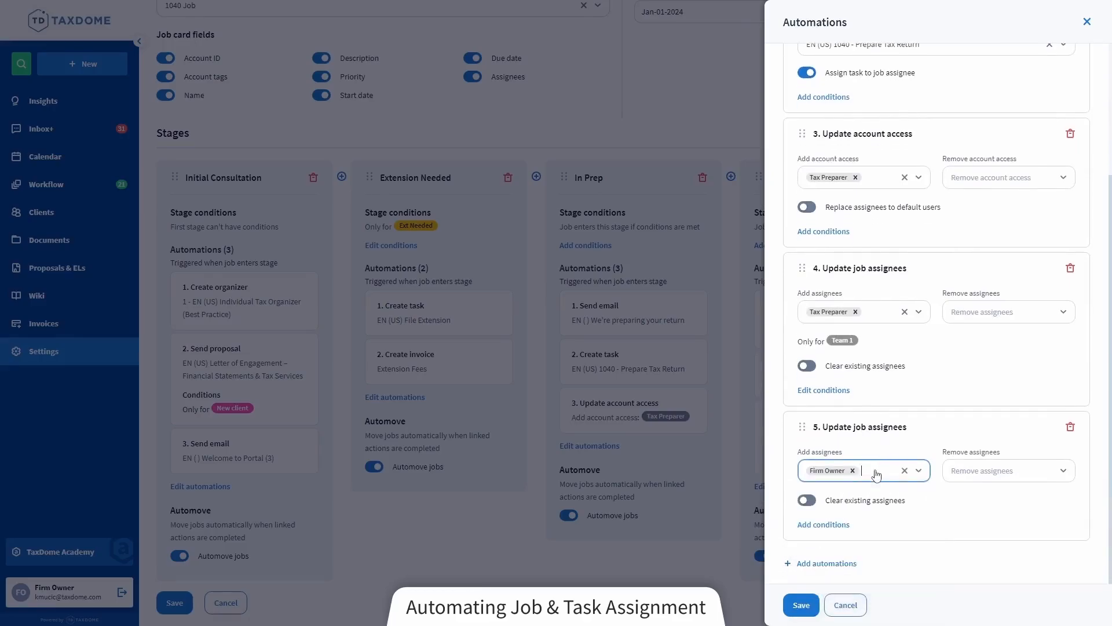
click(823, 524)
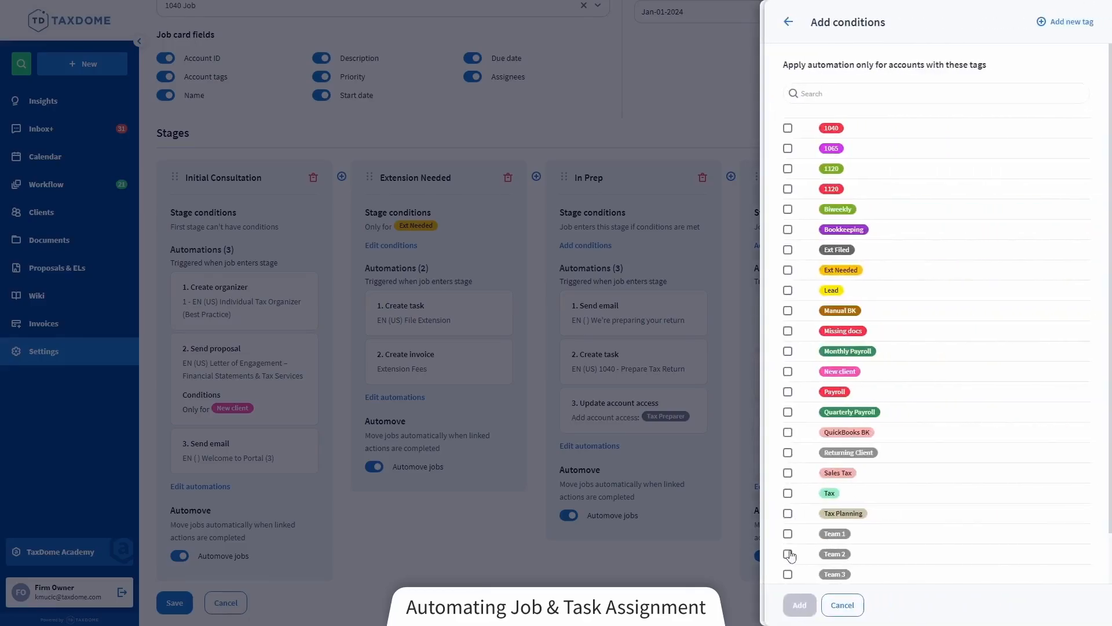
click(788, 554)
click(798, 602)
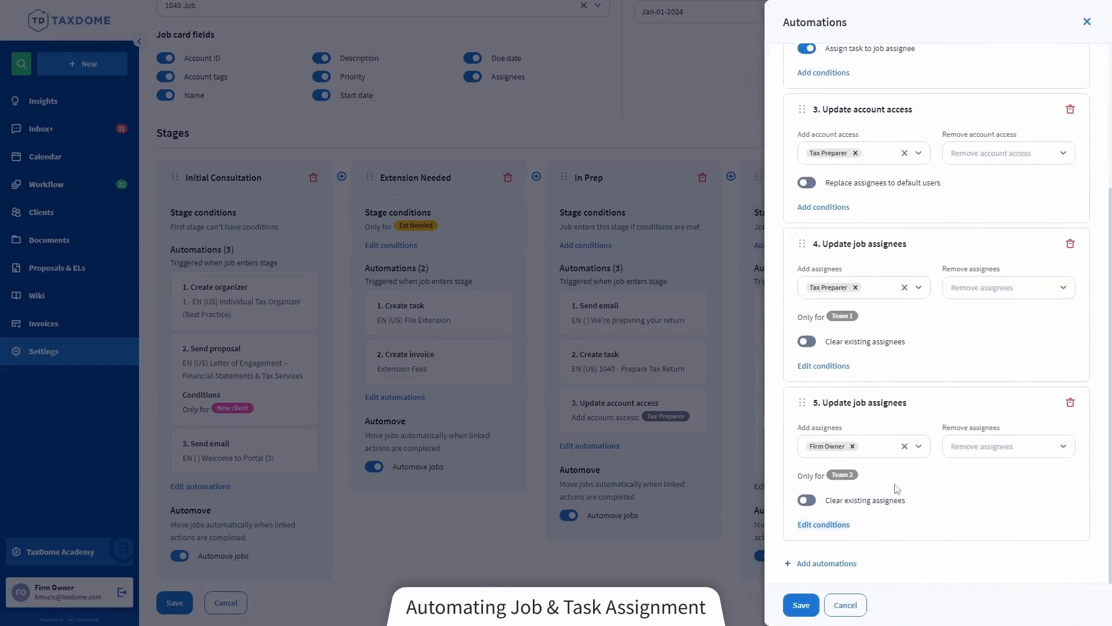
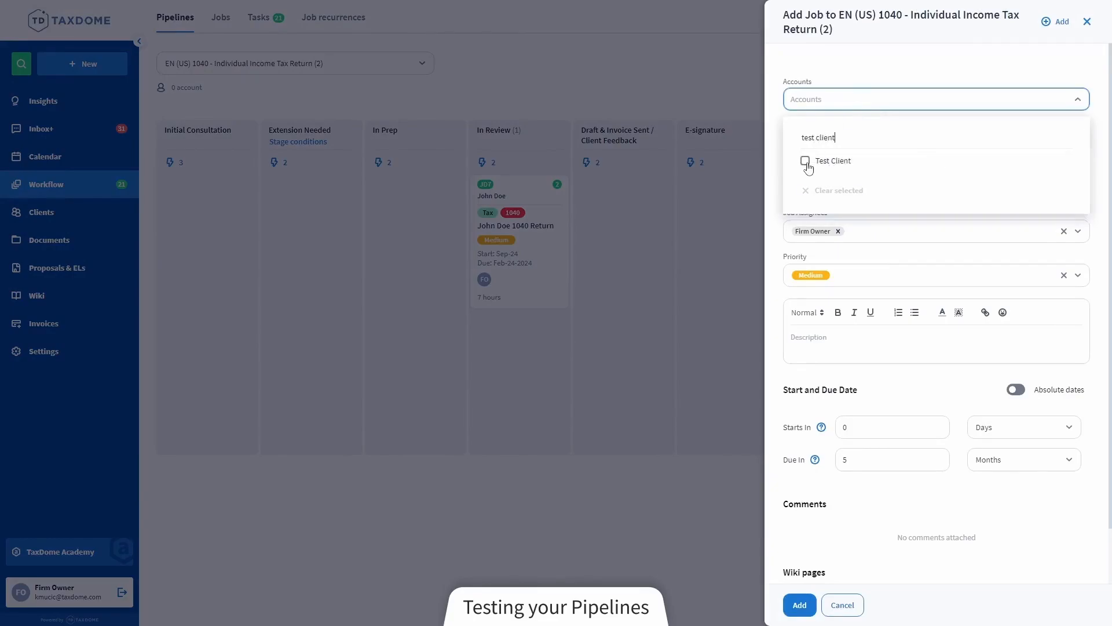
Add a job for the Test Client account with all listed automations, save it, and move it from Initial Consultation to Finalized
click(806, 161)
click(876, 99)
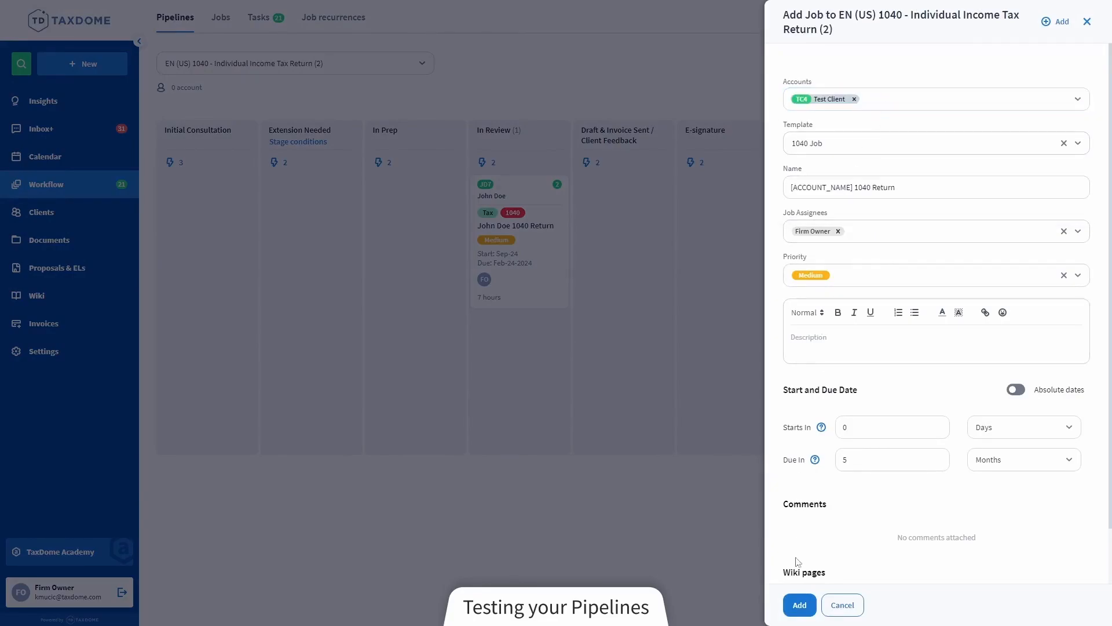
click(800, 607)
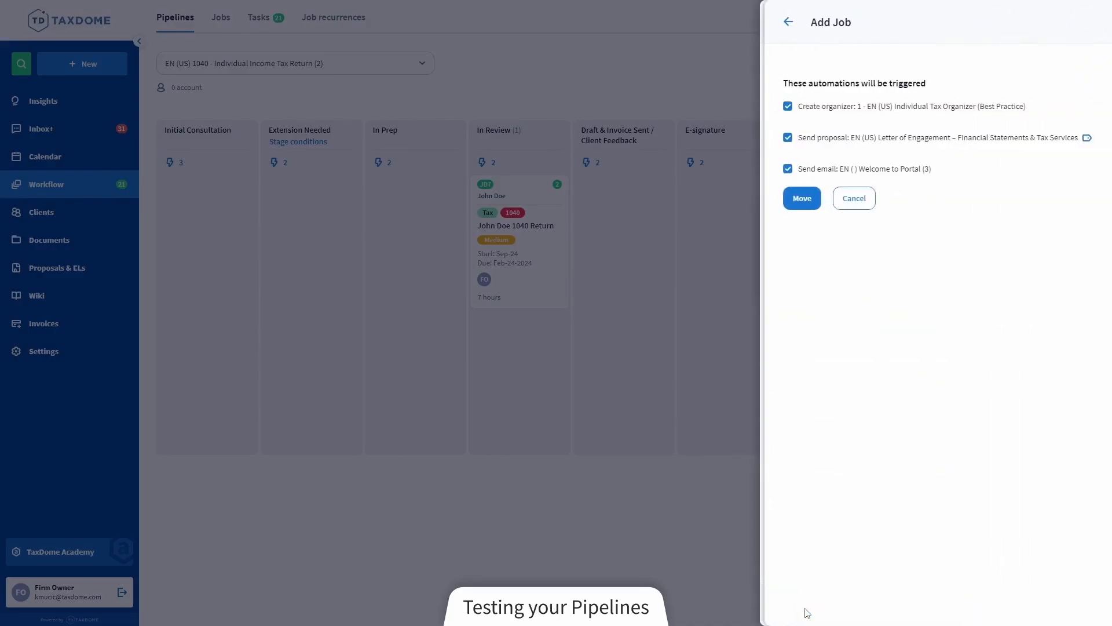
click(802, 199)
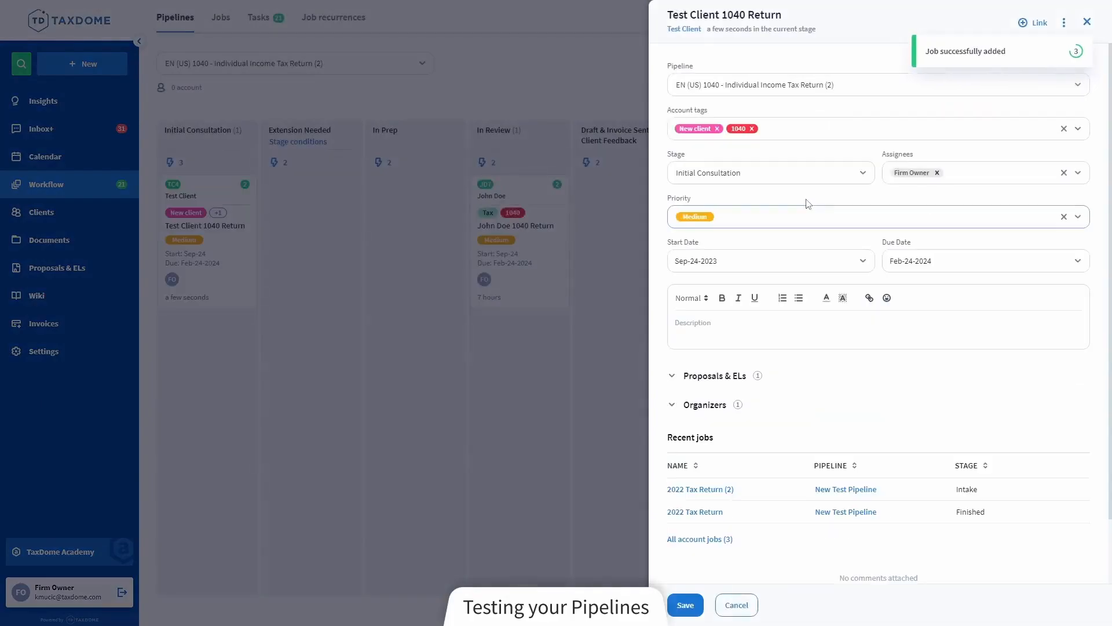
click(689, 605)
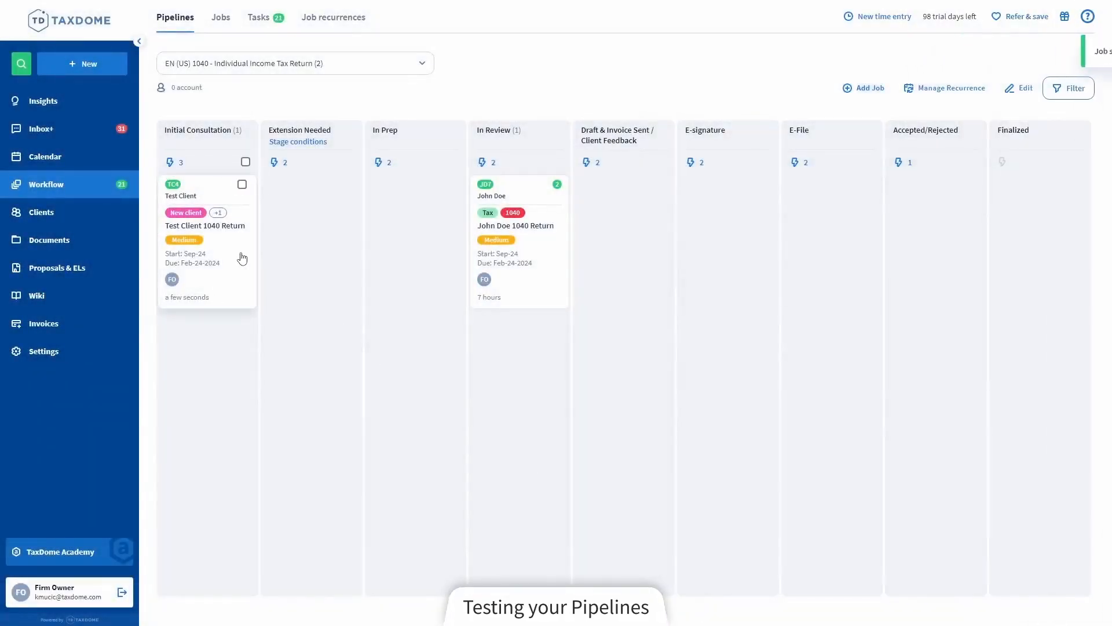
drag(242, 259, 1083, 255)
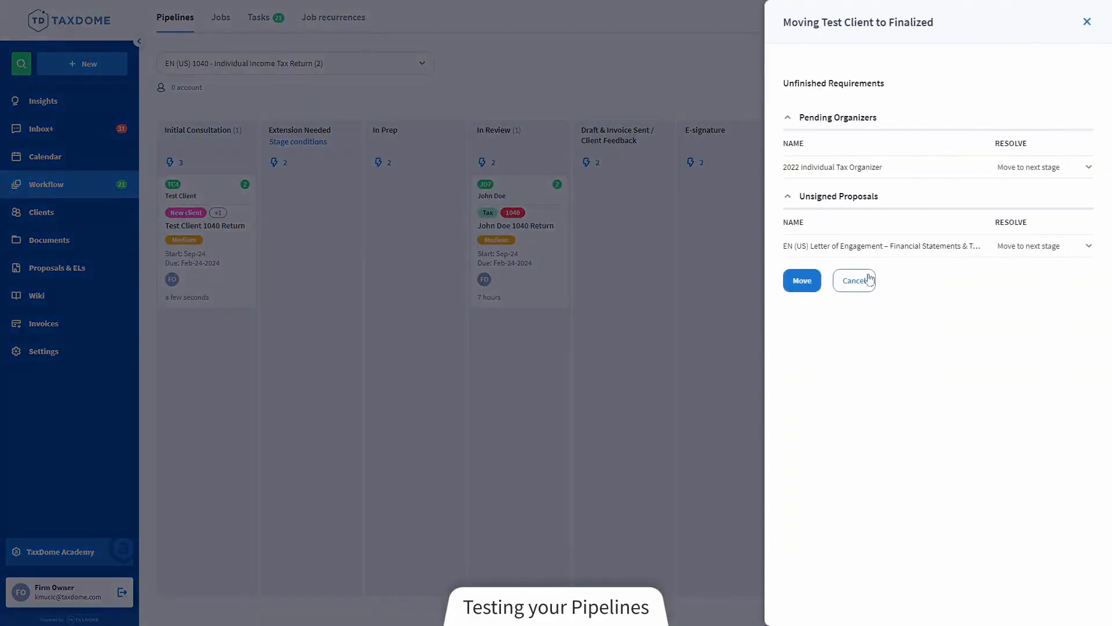
click(802, 285)
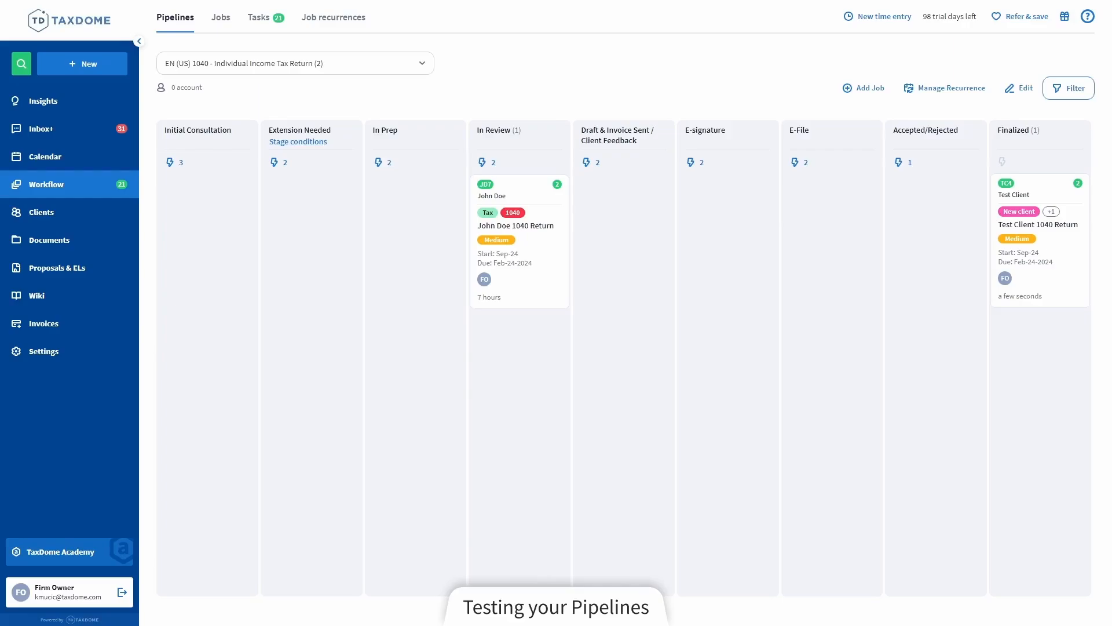
Switch to the EN (US) 1040 - Individual Income Tax Return pipeline and filter its jobs by the assignee Firm Owner
click(346, 65)
text(1040)
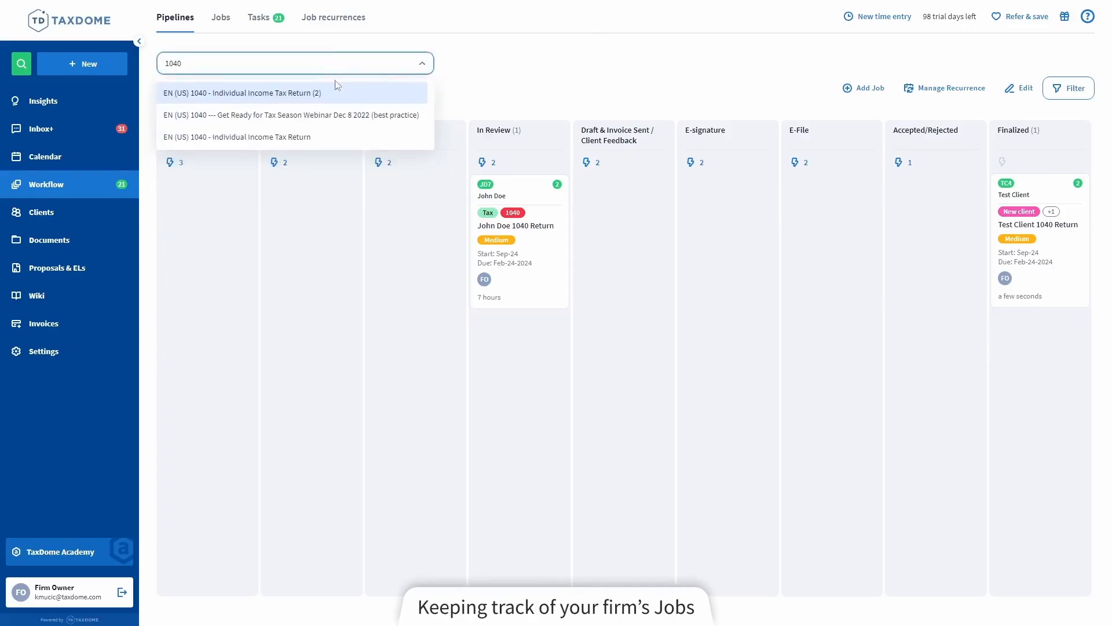
click(313, 137)
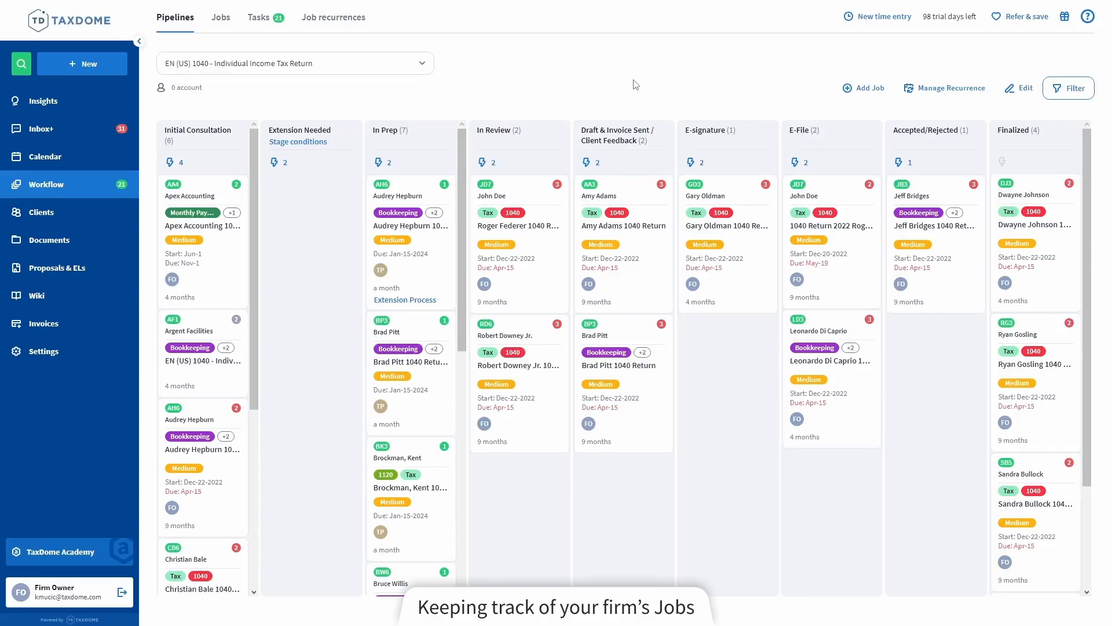
click(1078, 90)
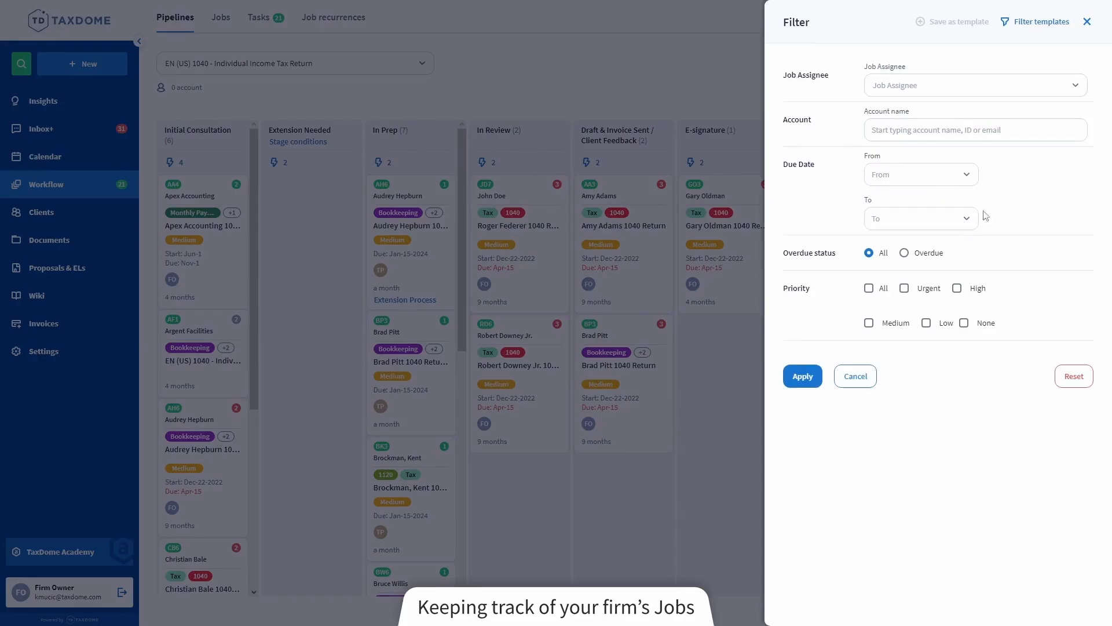
click(961, 87)
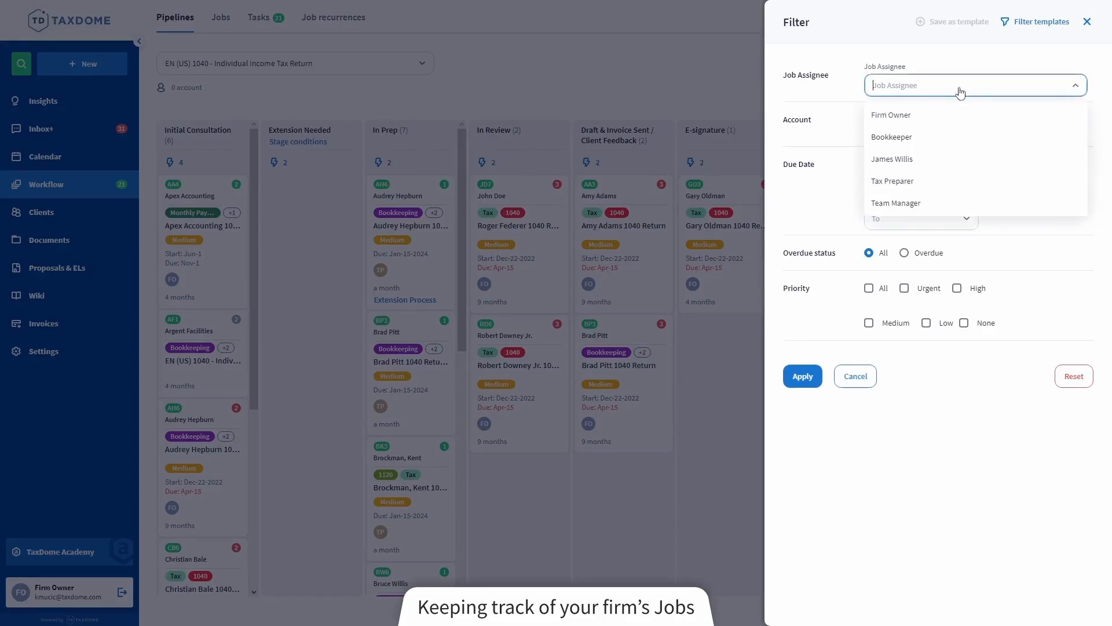
click(911, 118)
click(818, 377)
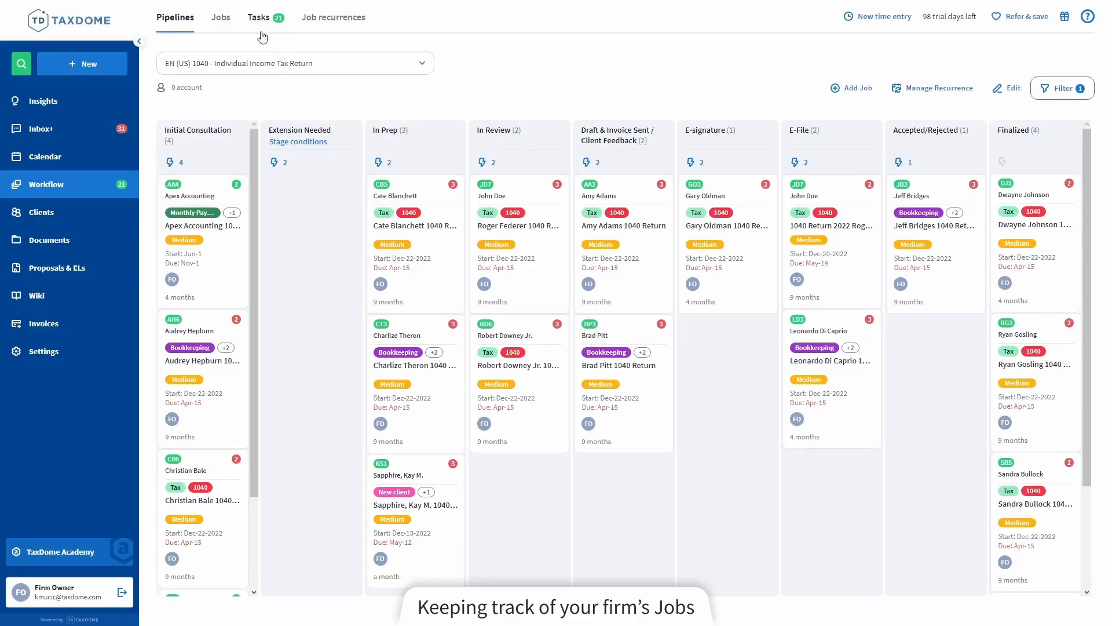
Open the list of active jobs and look over its filter options without applying any
click(222, 18)
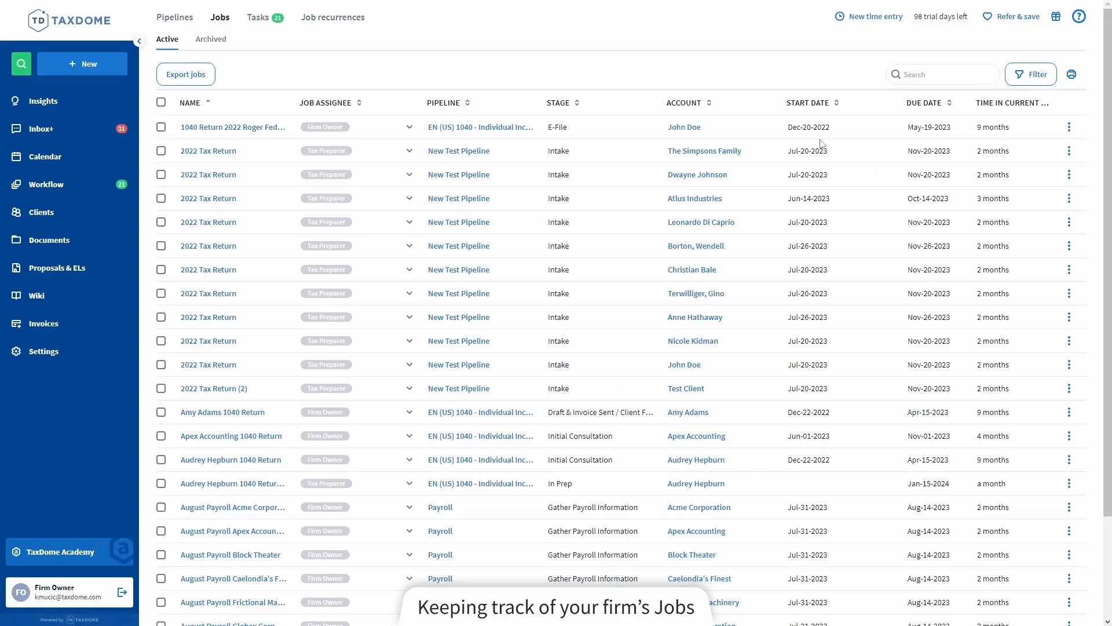
click(1041, 85)
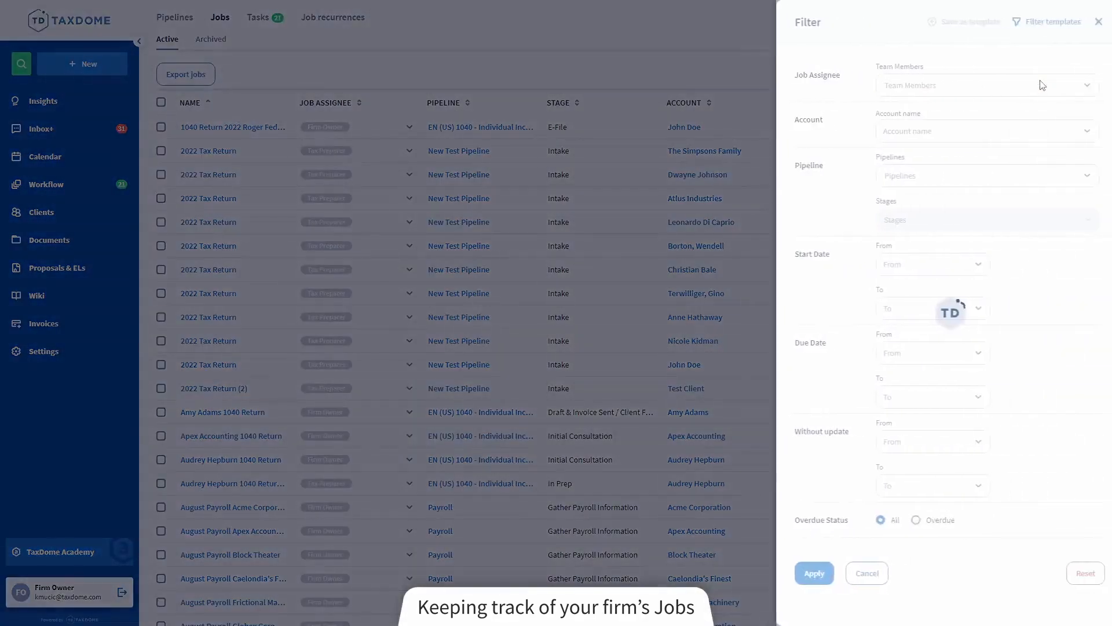
click(684, 99)
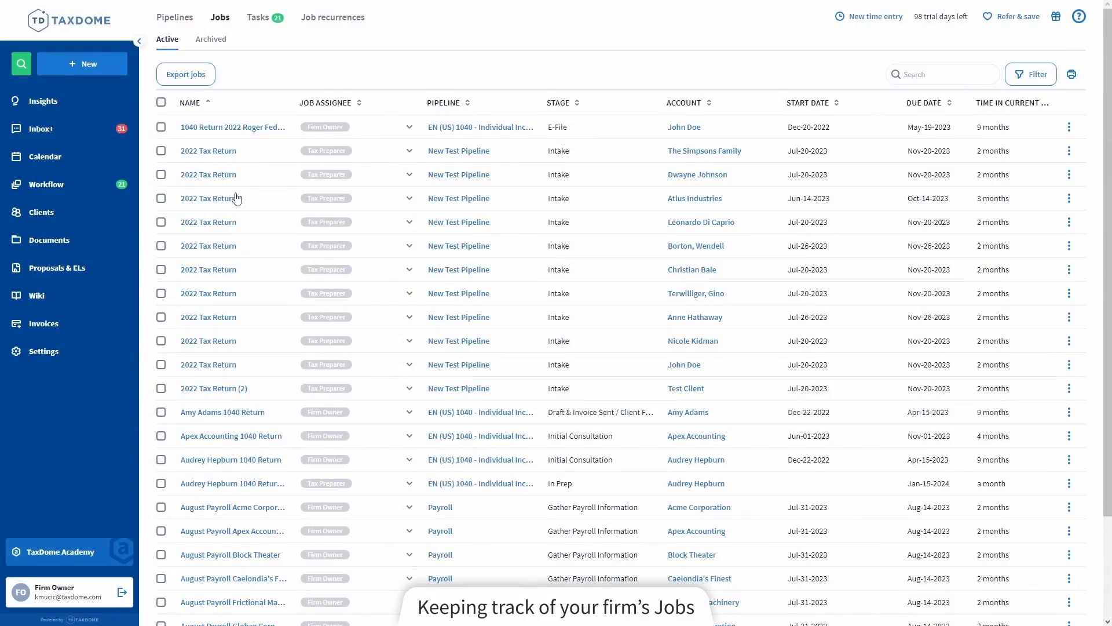
View the details of a 2022 Tax Return job and preview the jobs list for printing without printing it
click(218, 224)
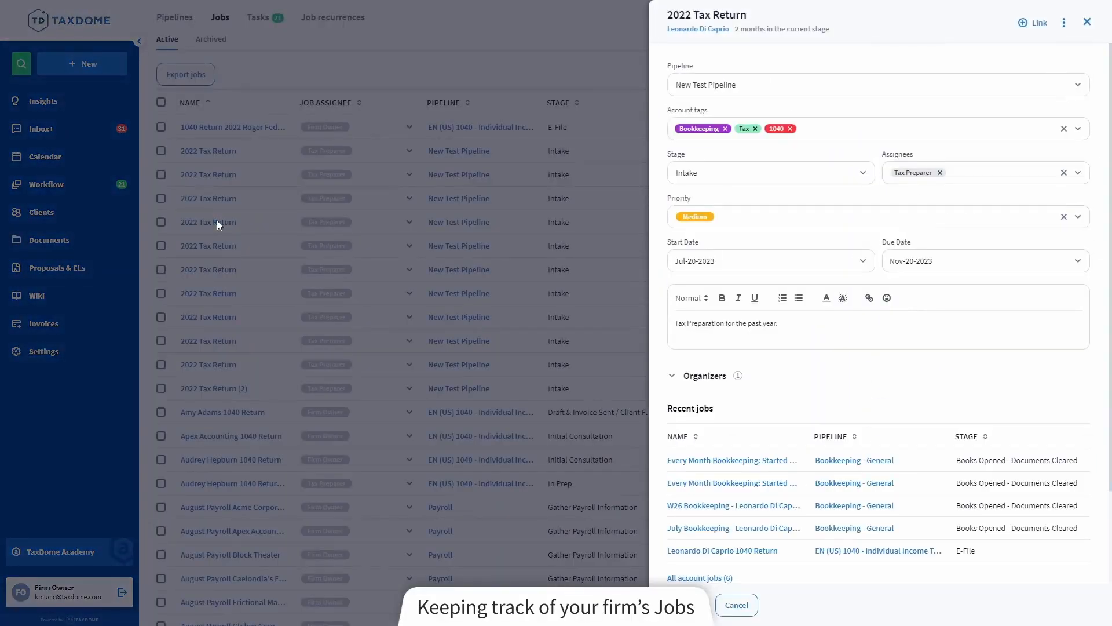
click(515, 238)
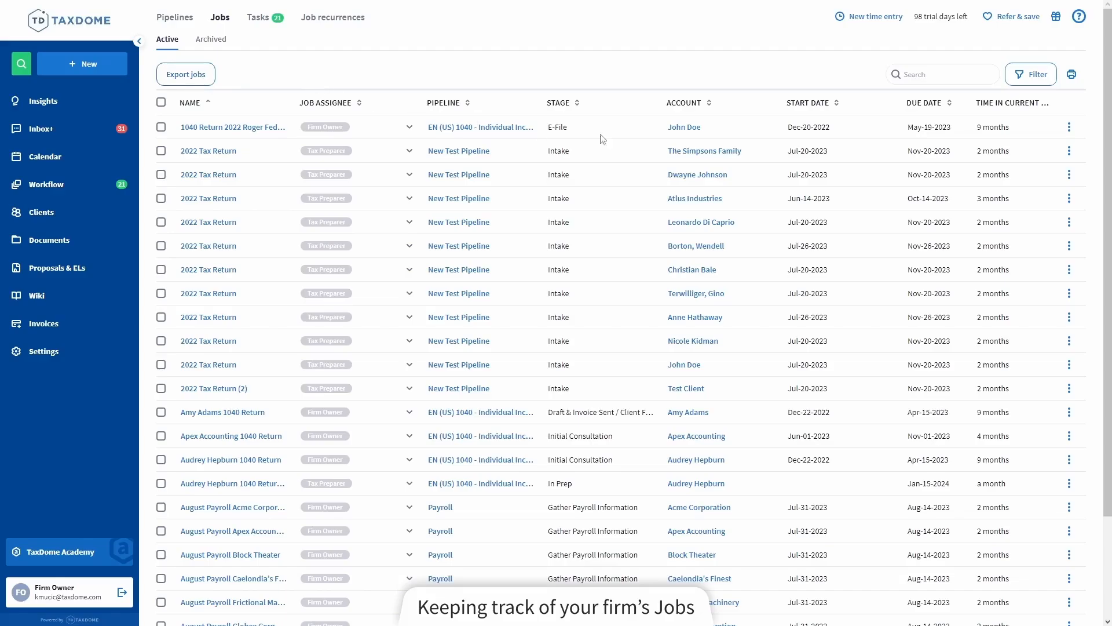
click(1072, 81)
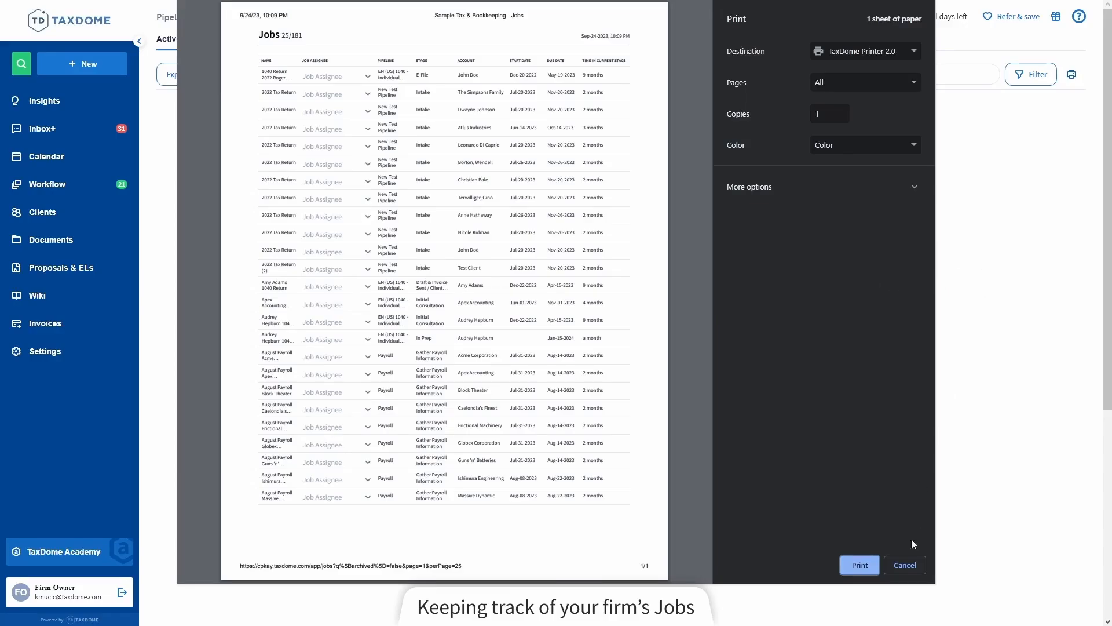
click(906, 567)
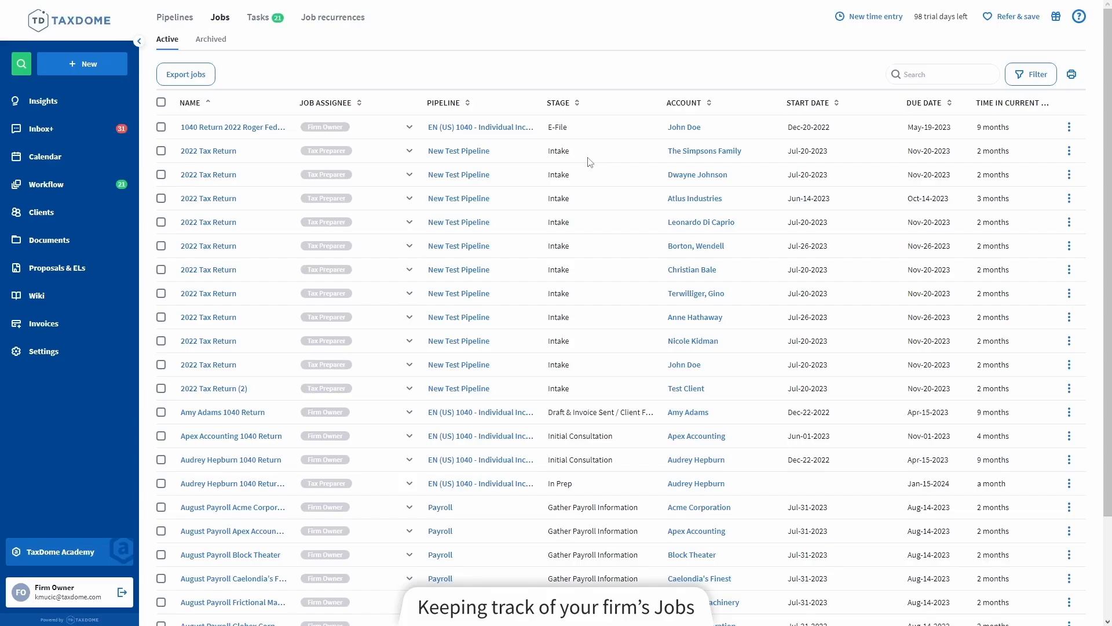
Open the pending tasks list and switch it to show All Tasks
click(259, 18)
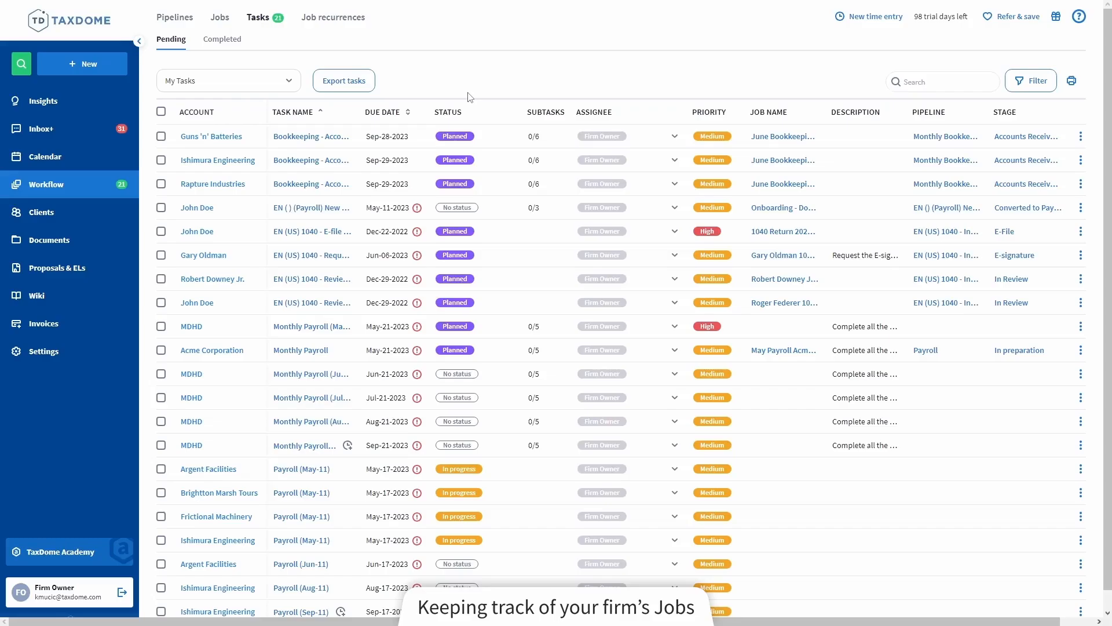
click(219, 86)
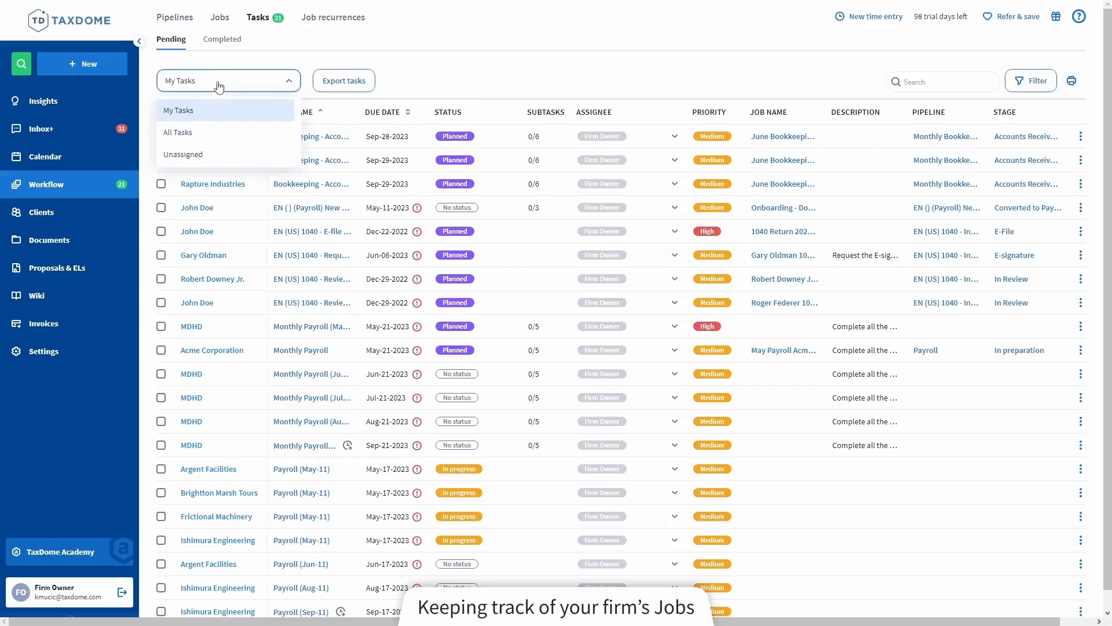
click(215, 135)
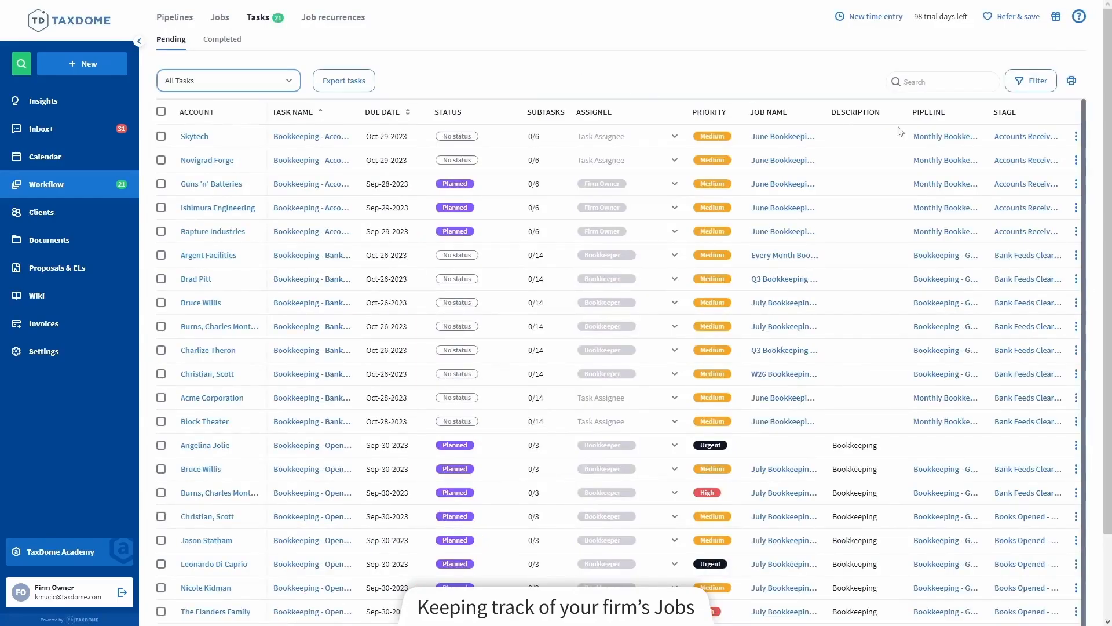
Look through all the filter options available for the tasks list without applying any
click(1037, 87)
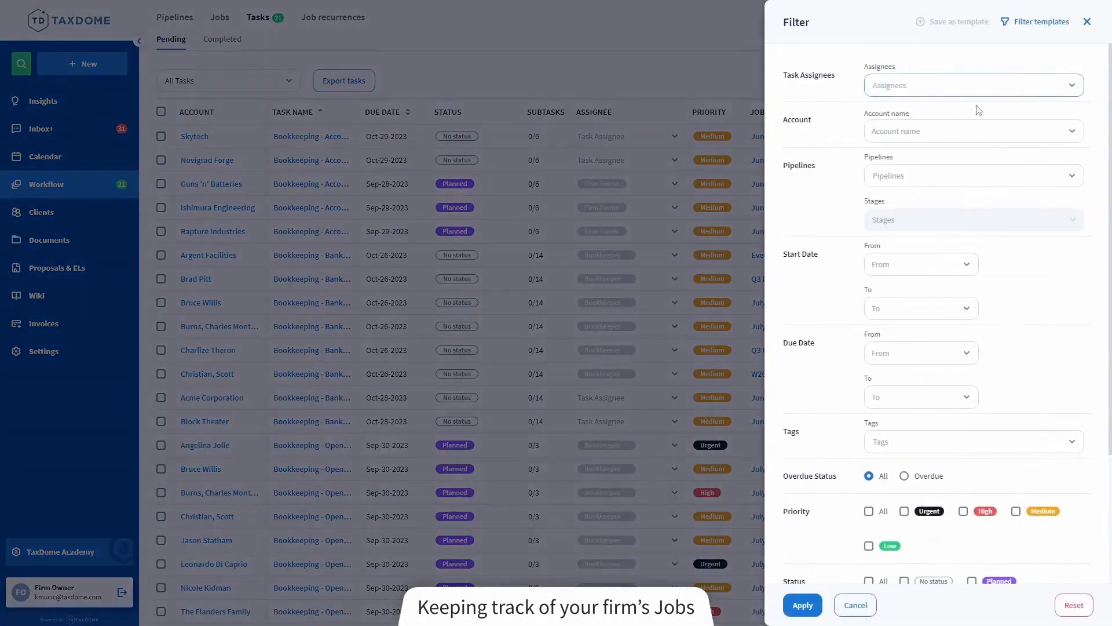
scroll(867, 235, down, 2)
scroll(867, 235, down, 1)
scroll(866, 236, up, 3)
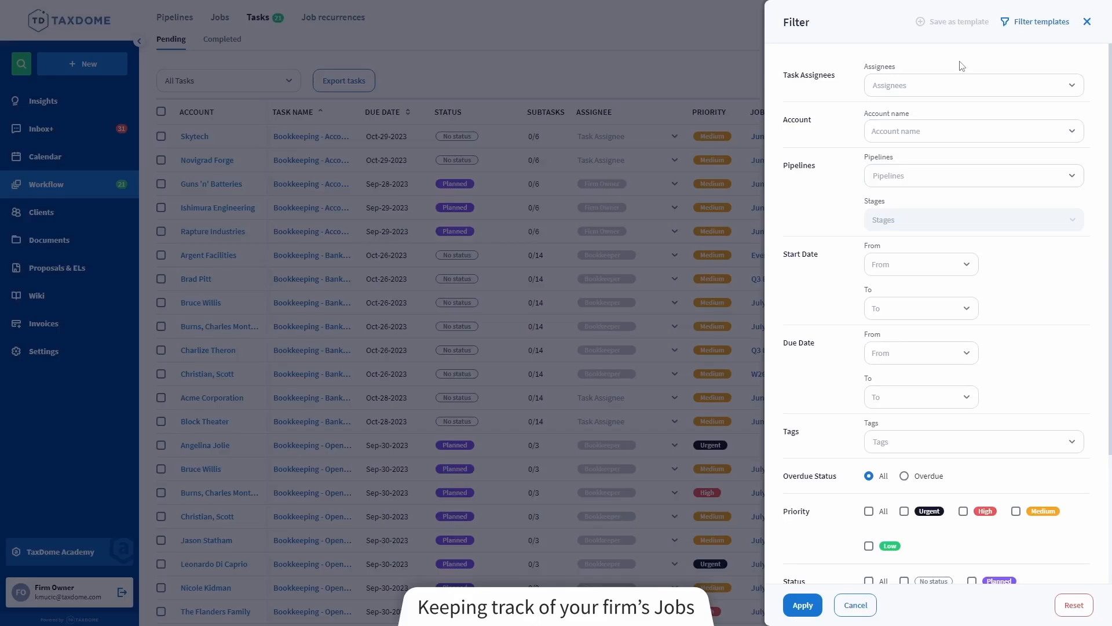
click(733, 89)
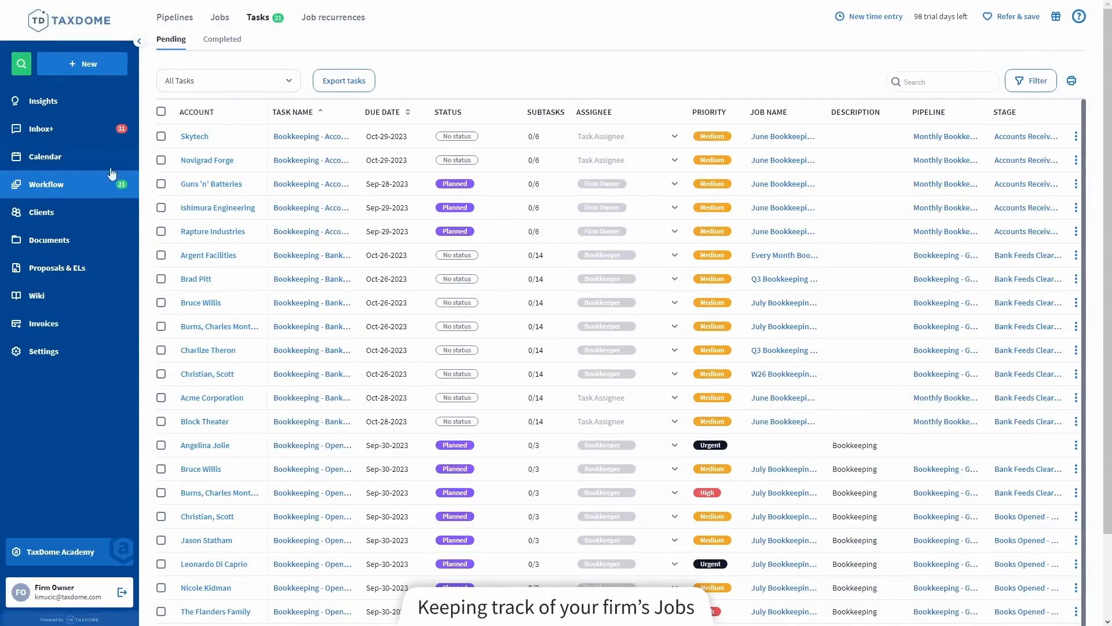
In the EN (US) 1040 - Individual Income Tax Return pipeline, examine the first In Prep job's tasks, organizers and proposals
click(79, 185)
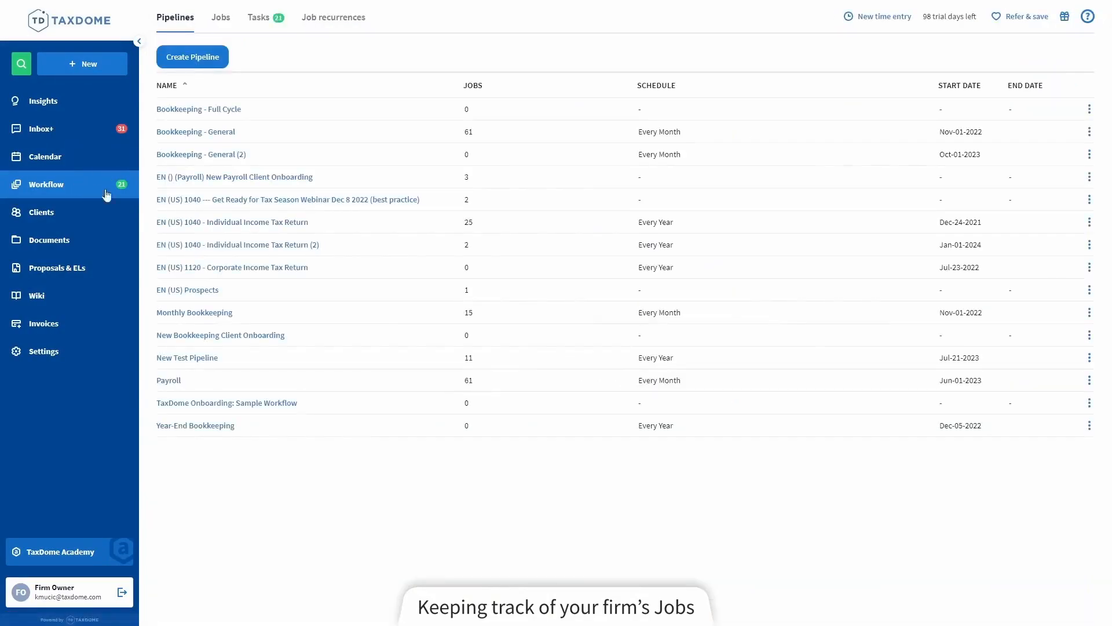
click(232, 224)
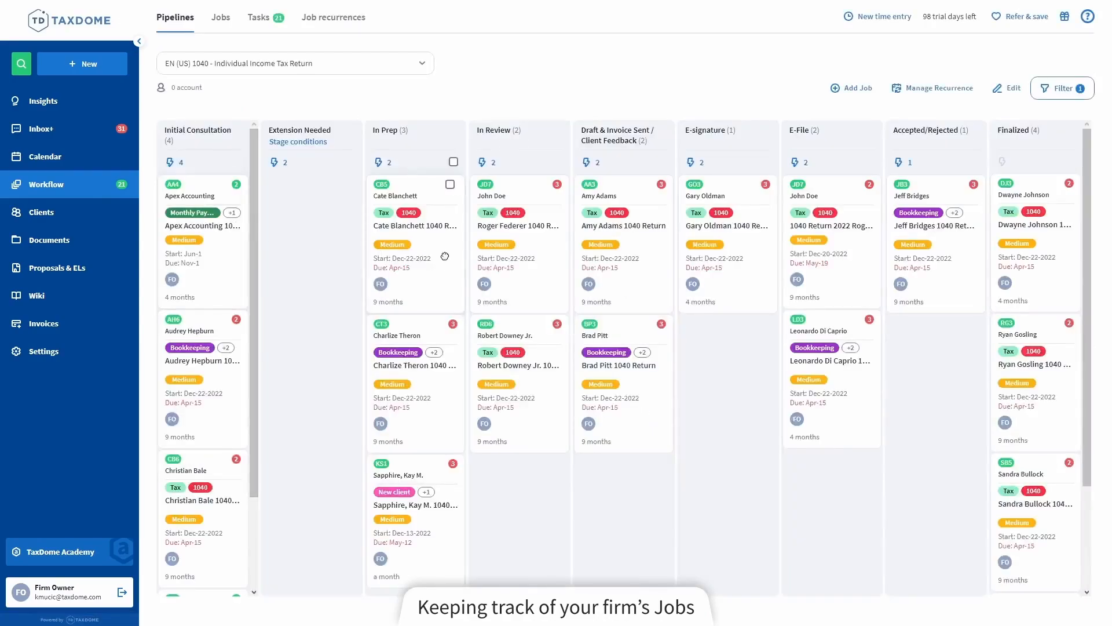
click(445, 256)
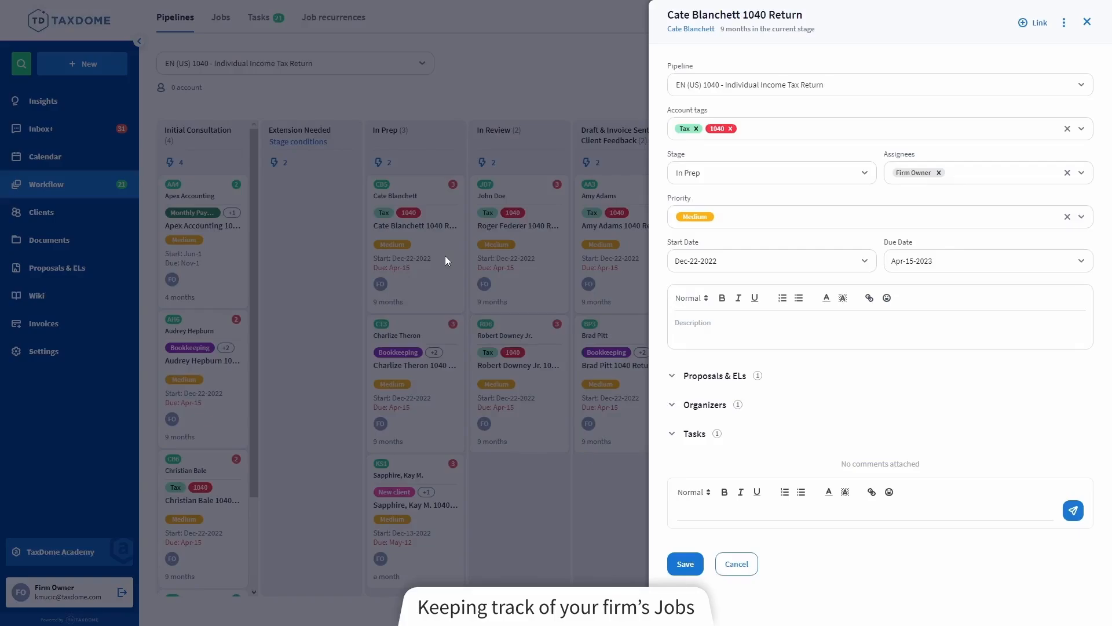
click(694, 436)
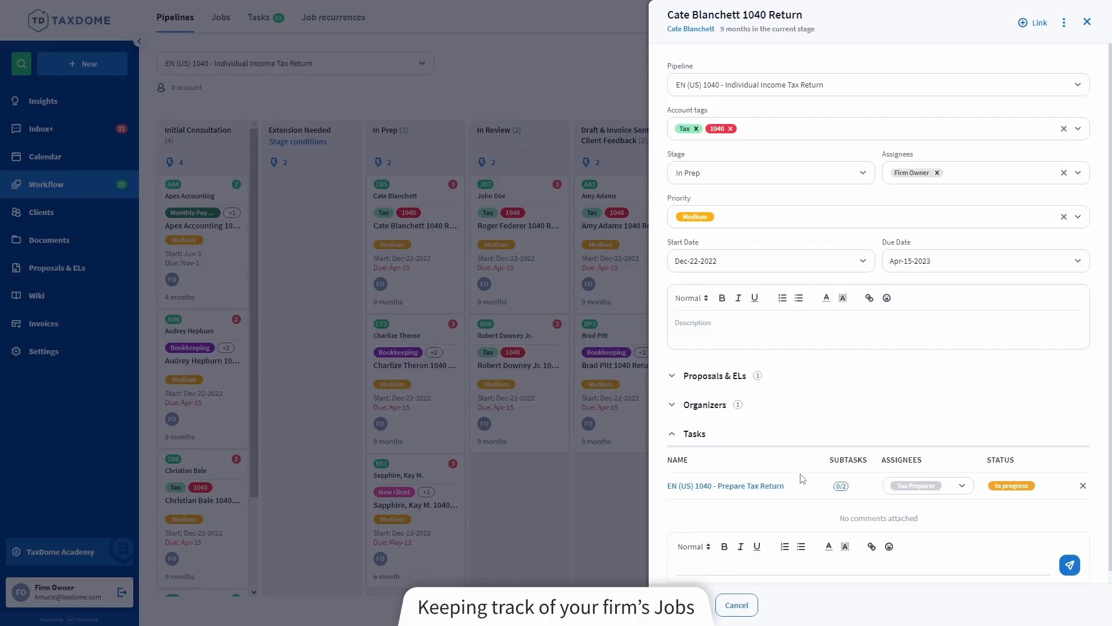
click(682, 413)
click(682, 382)
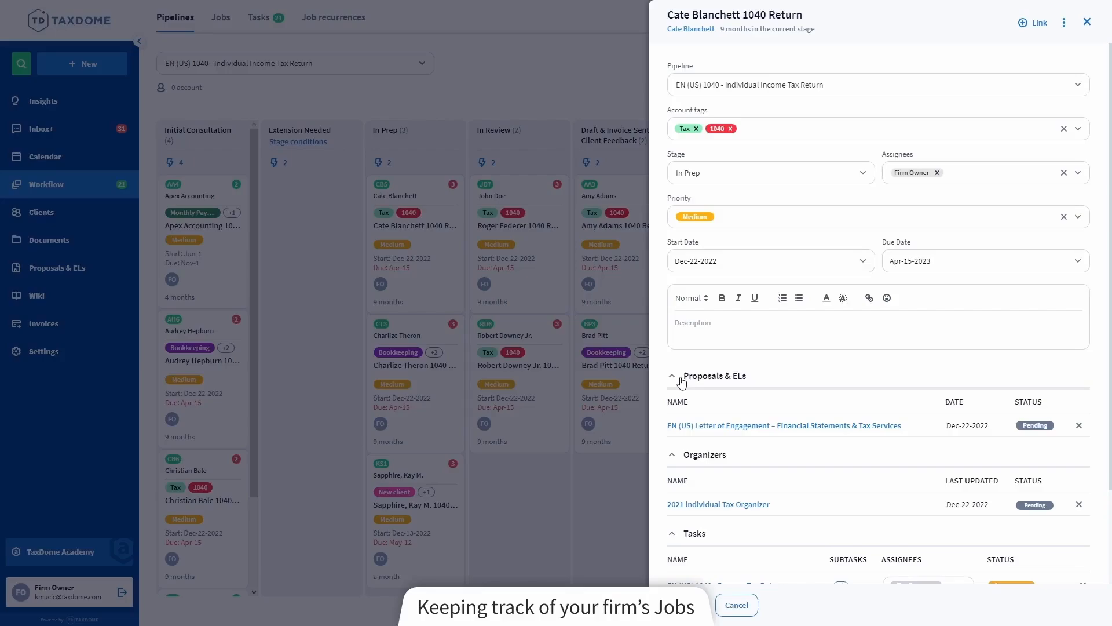
scroll(682, 380, down, 2)
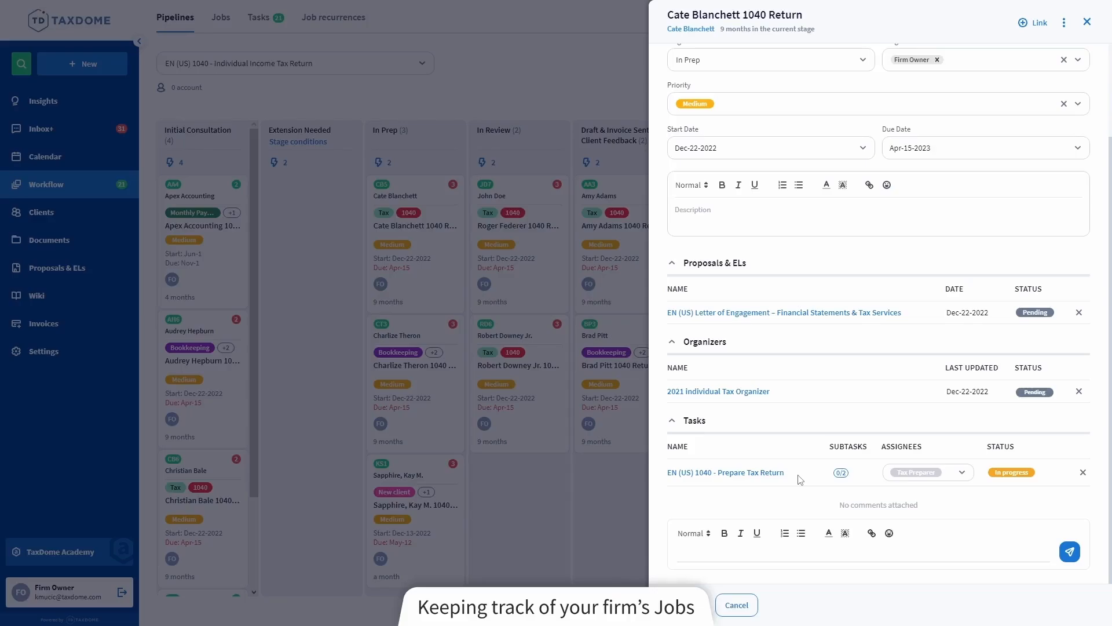
click(384, 273)
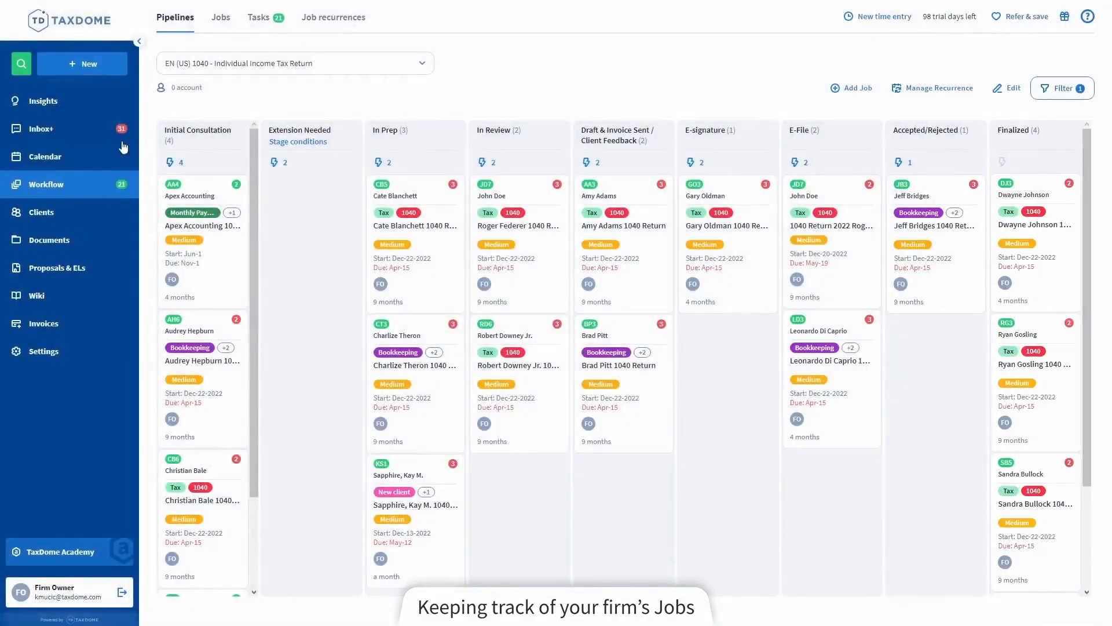
Review the Insights dashboard down to the team summary and view the date options for the to-do tasks
click(70, 109)
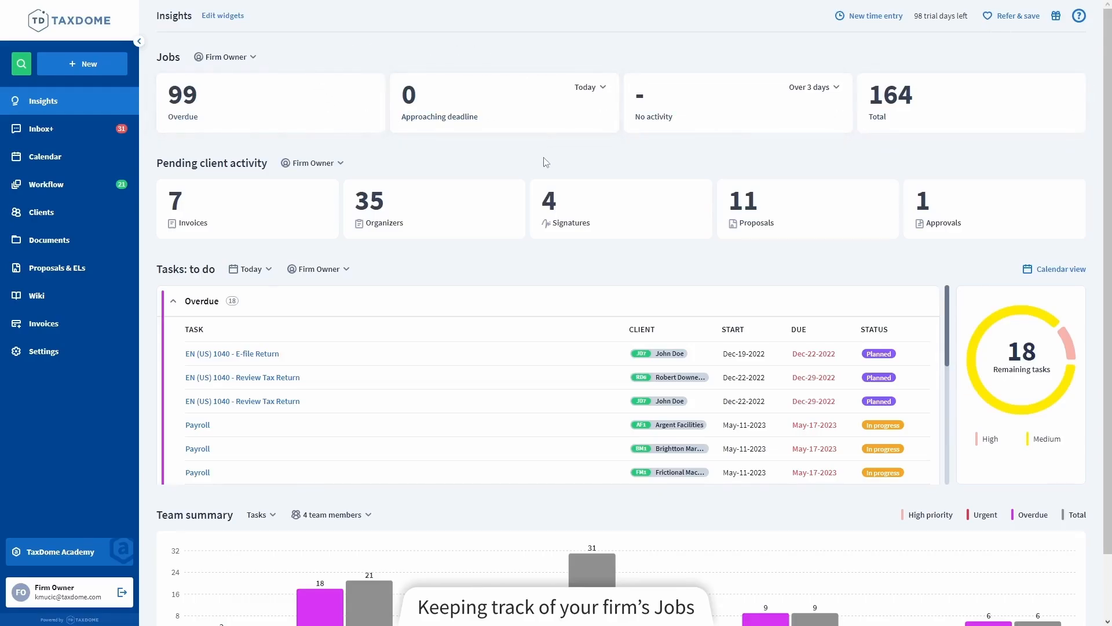
scroll(546, 162, down, 2)
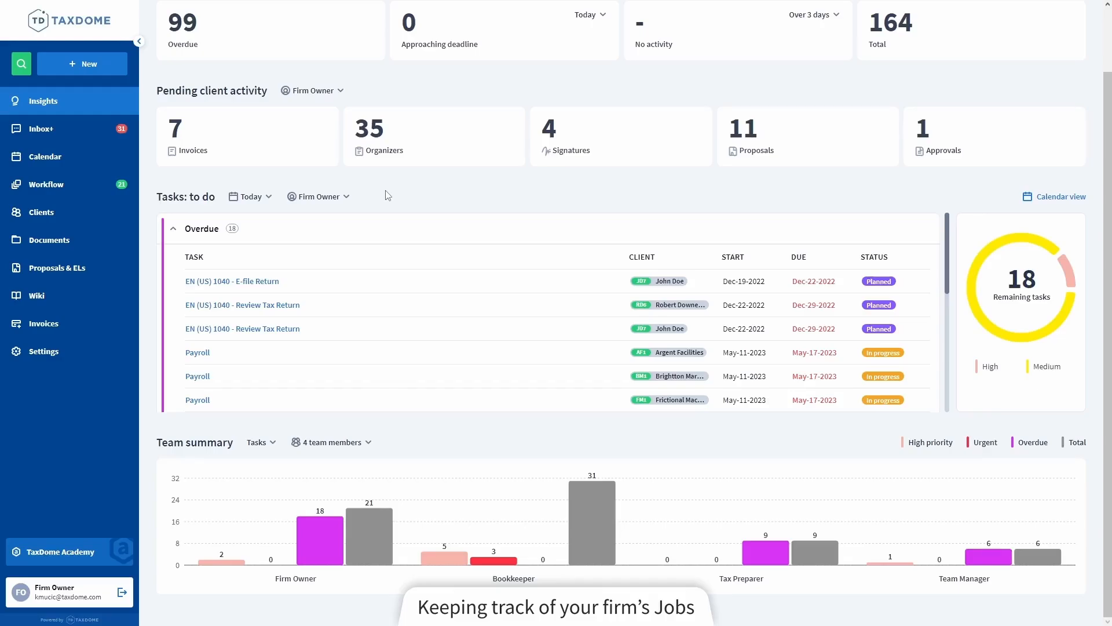
click(262, 200)
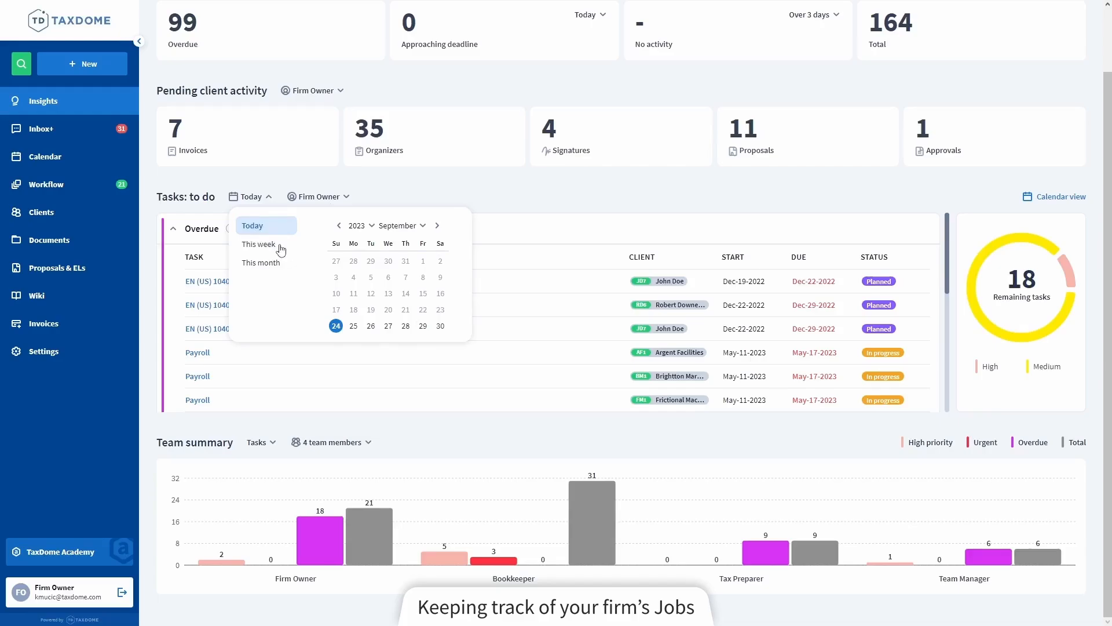
click(405, 200)
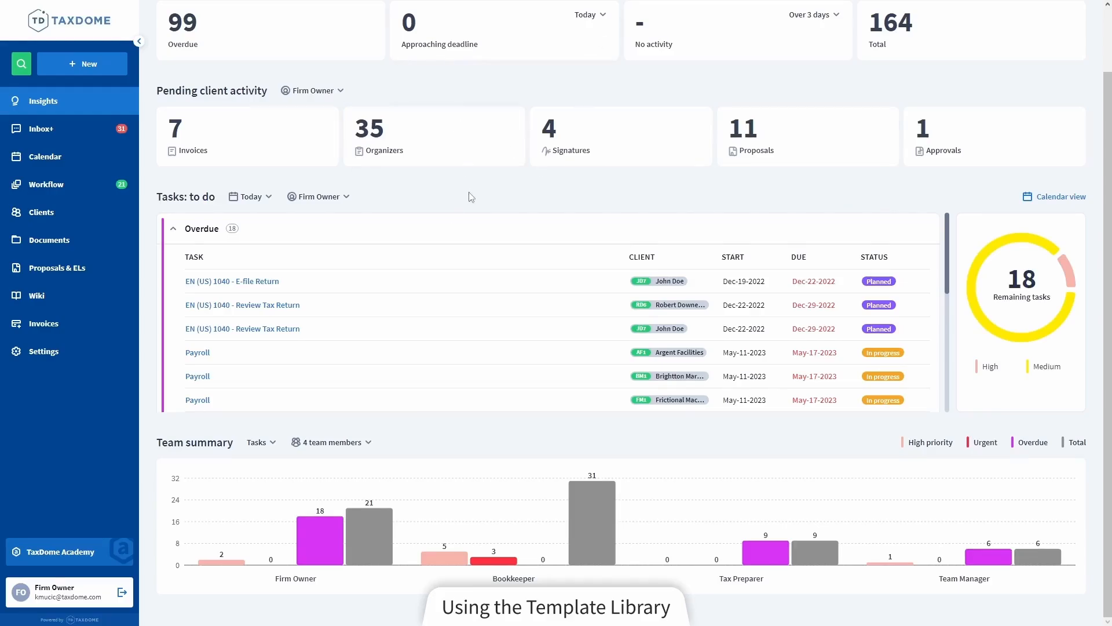
Copy the EN (US) (Tax Preparation) Monthly Sales Tax pipeline from the library into the firm's pipelines
scroll(470, 196, up, 2)
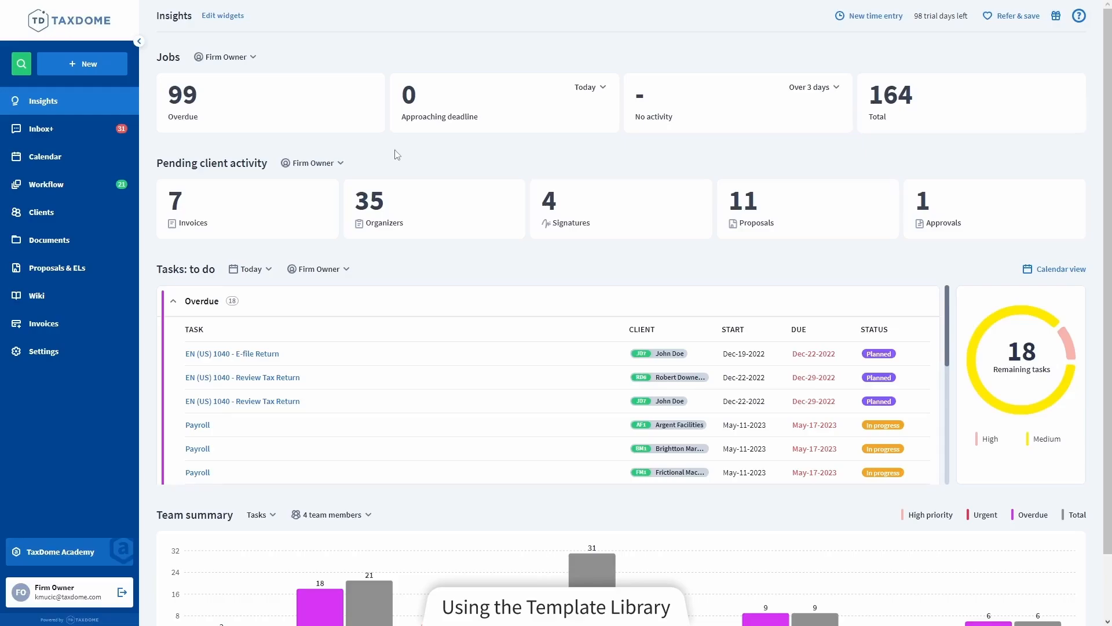
click(71, 352)
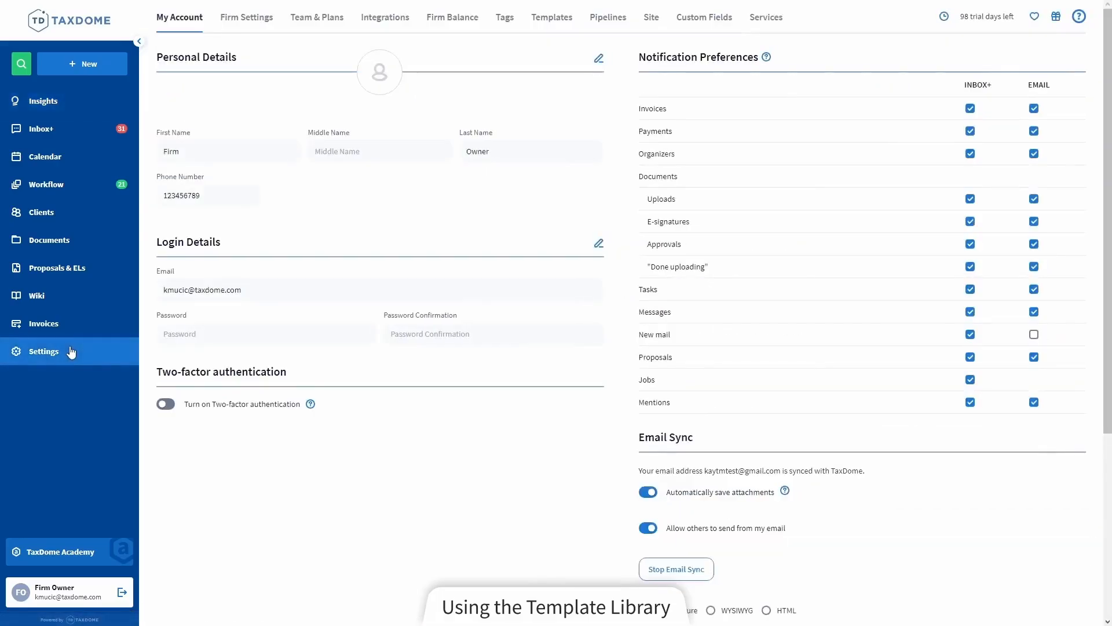
click(608, 19)
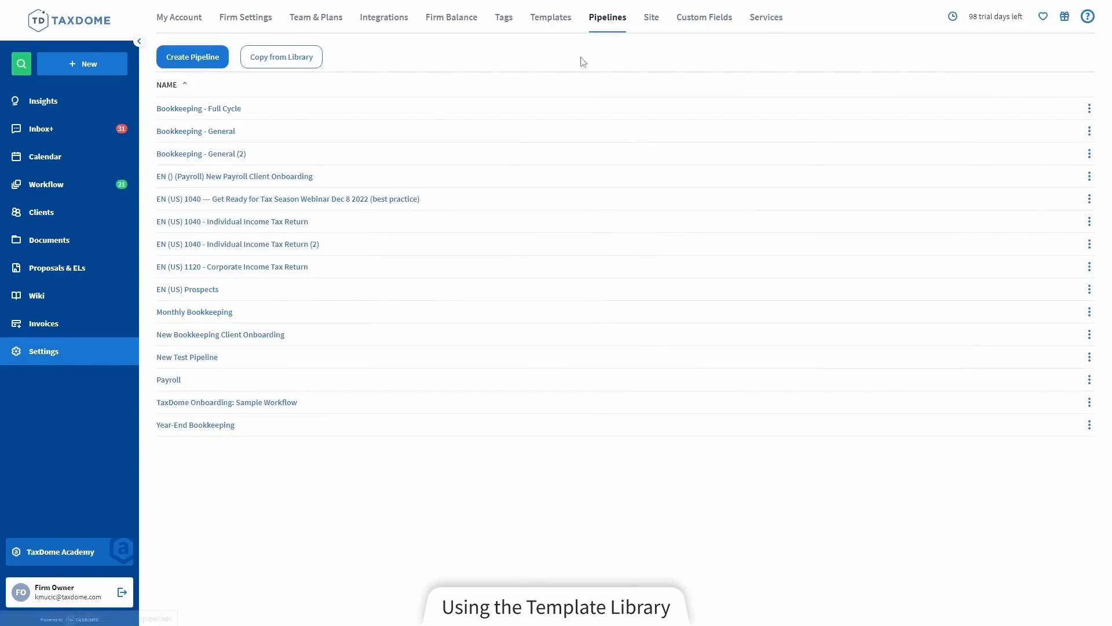
click(292, 65)
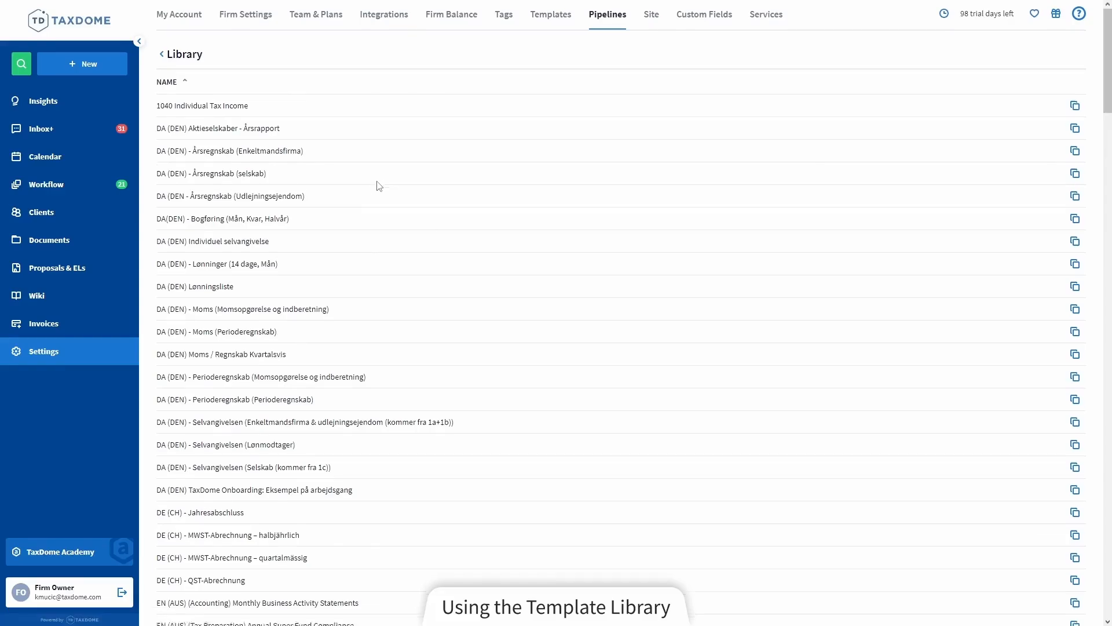
scroll(379, 185, down, 15)
scroll(378, 185, down, 3)
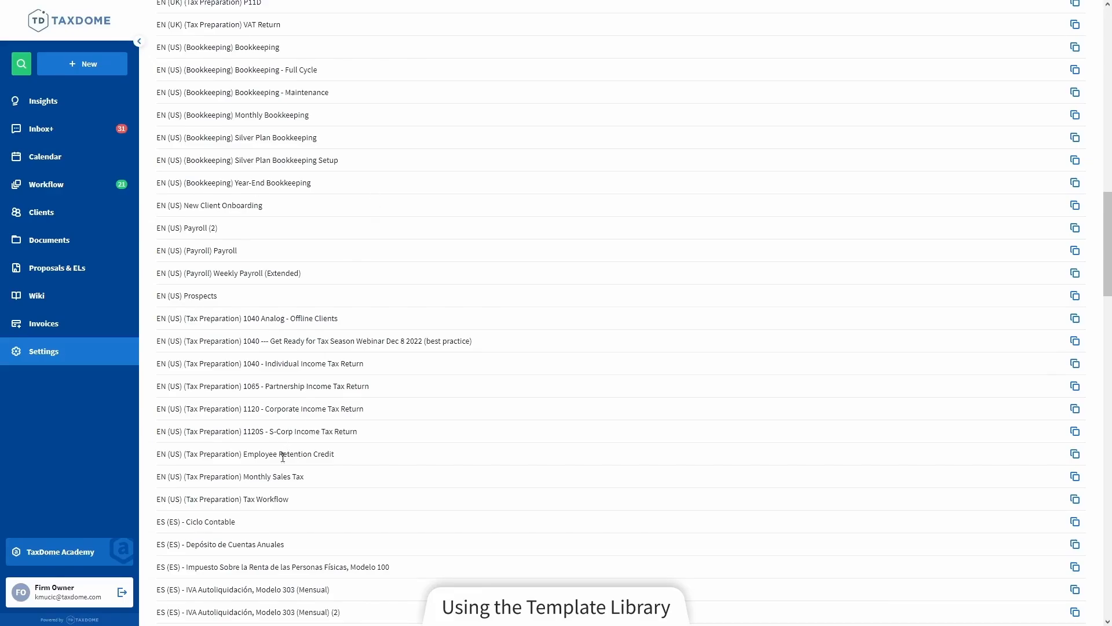
click(1077, 477)
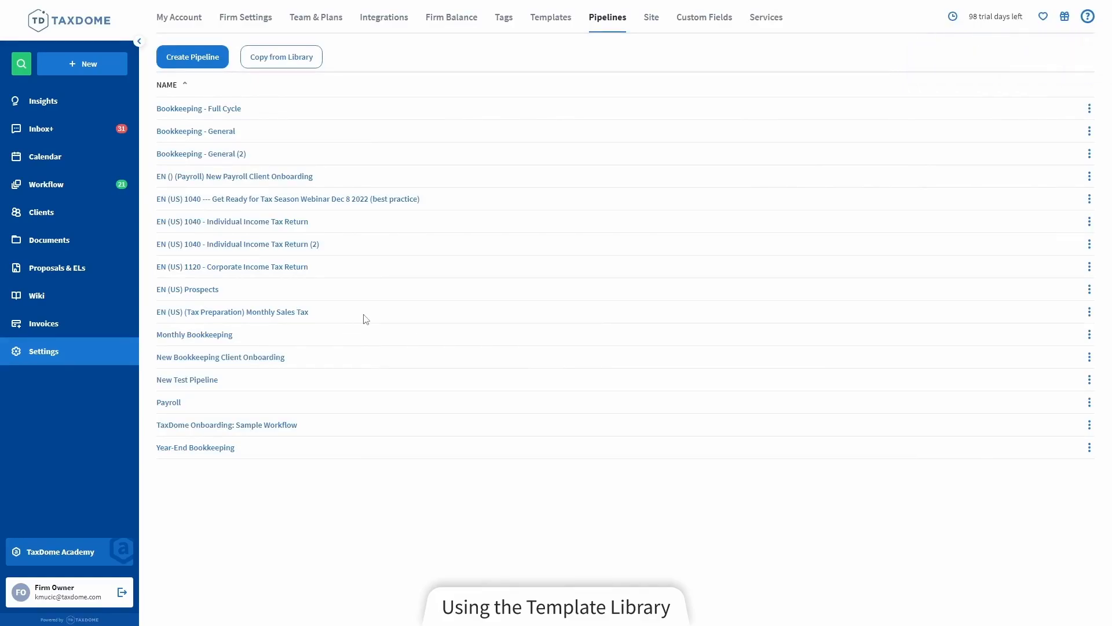
Open the copied Monthly Sales Tax pipeline and review its settings, stages, conditions and automations
click(255, 313)
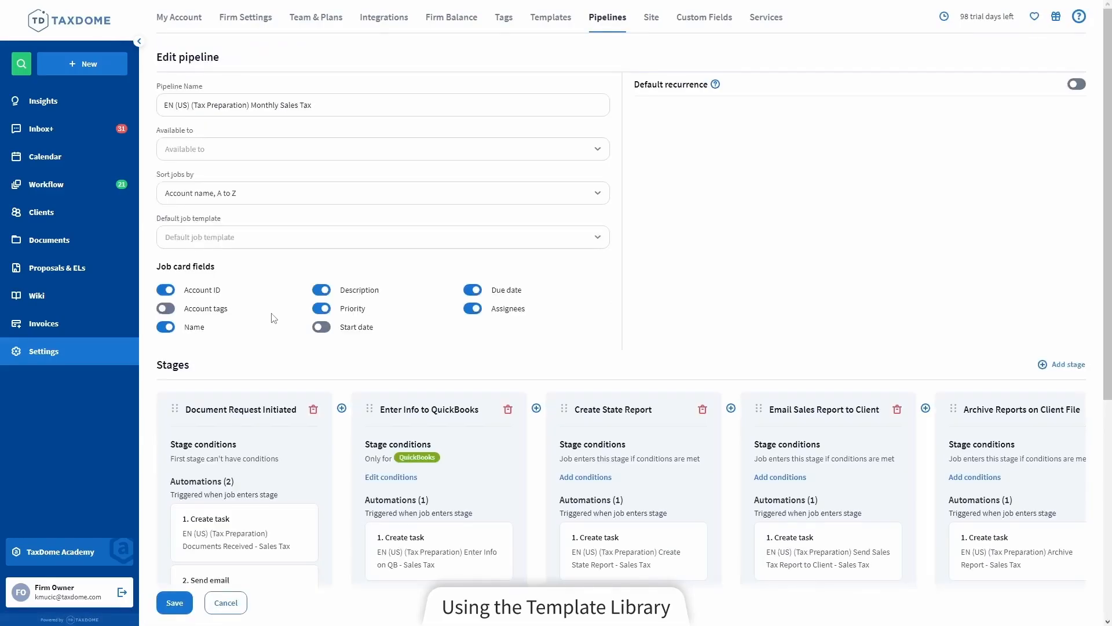
scroll(273, 318, down, 2)
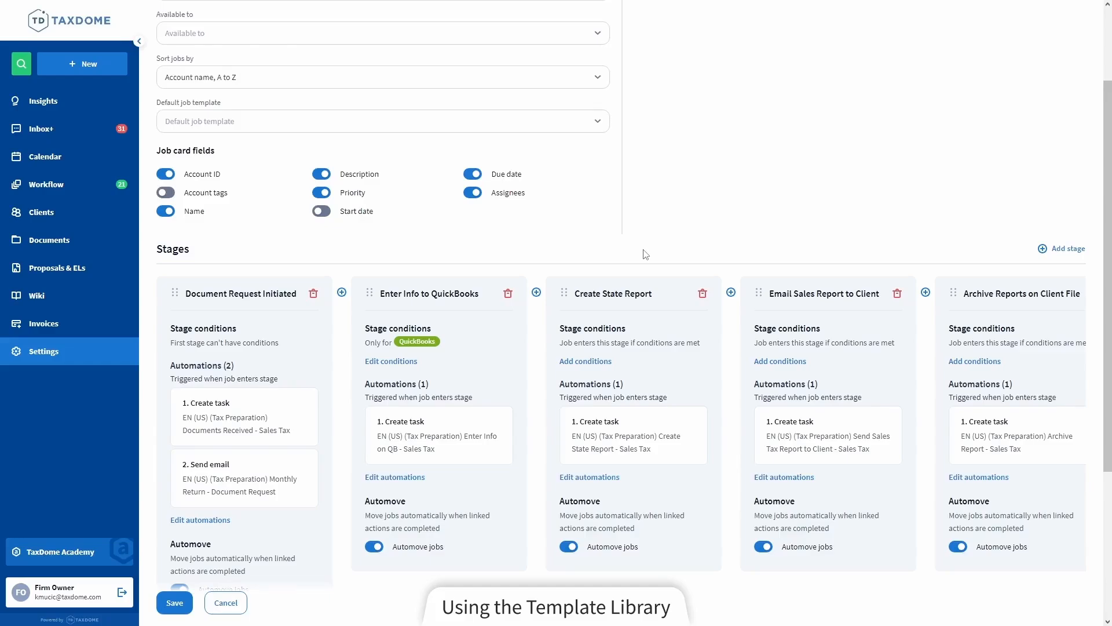
scroll(646, 255, up, 2)
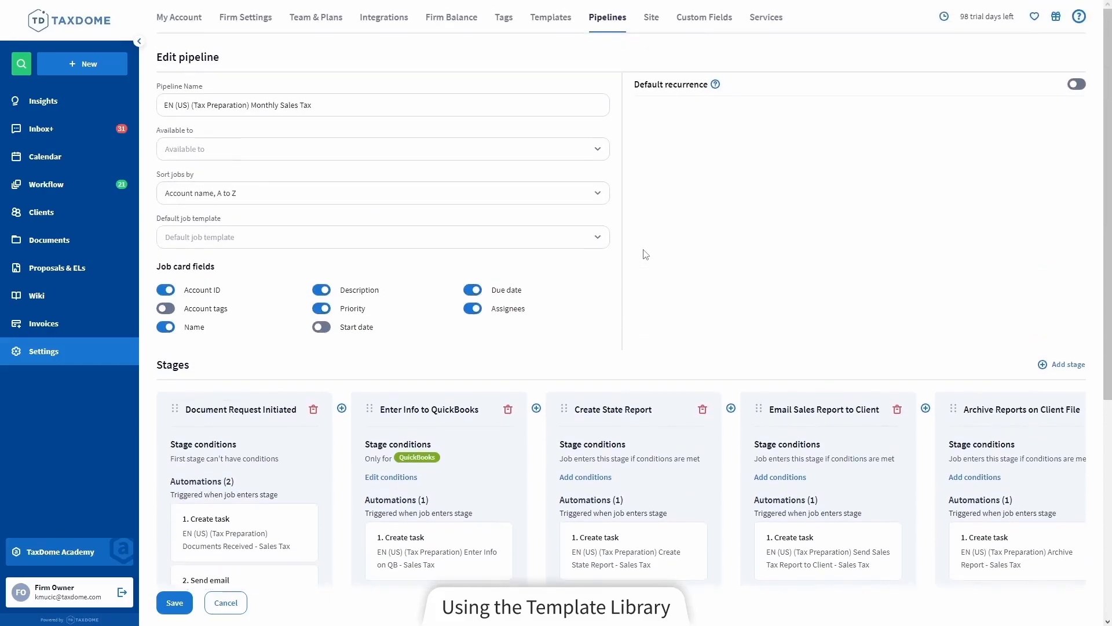
Open the library of task templates and browse through the ready-made templates available for copying
click(557, 28)
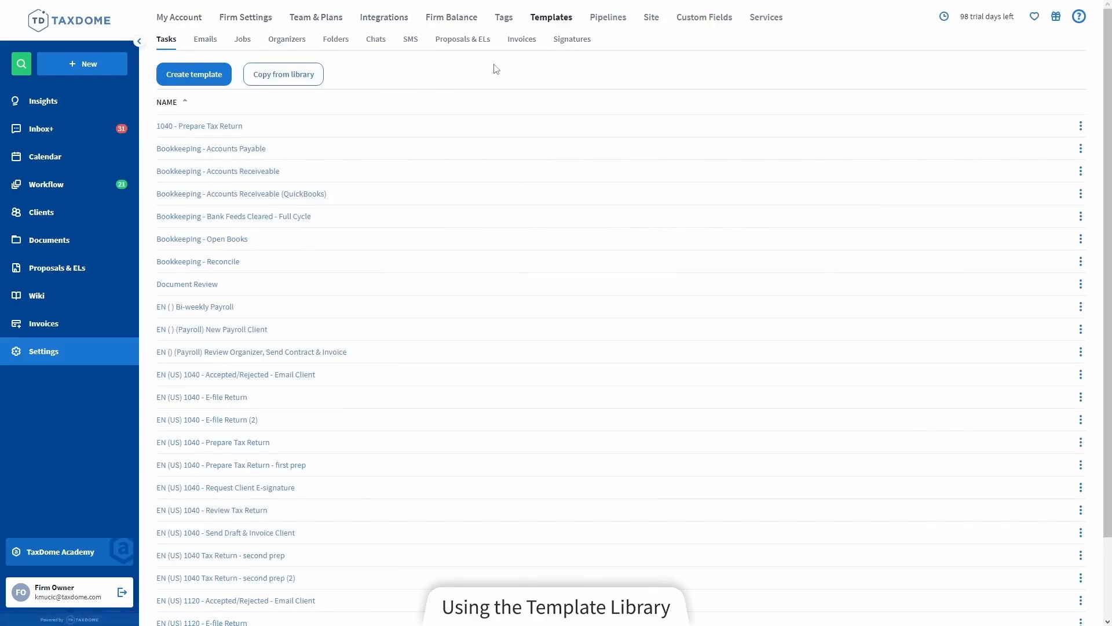
click(275, 76)
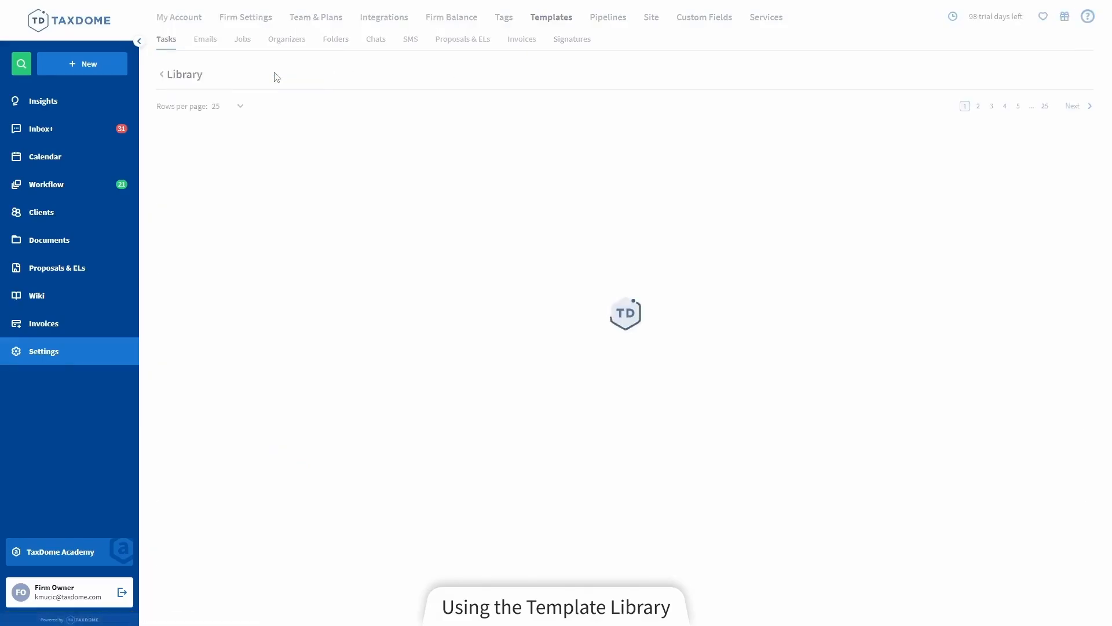
scroll(215, 255, down, 3)
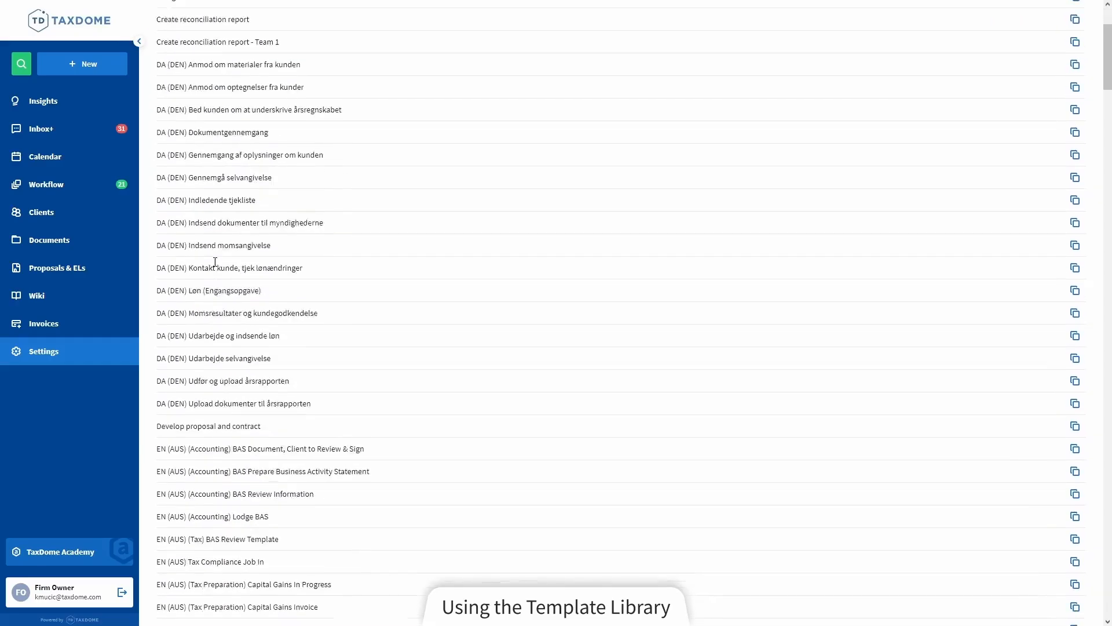
scroll(215, 262, down, 14)
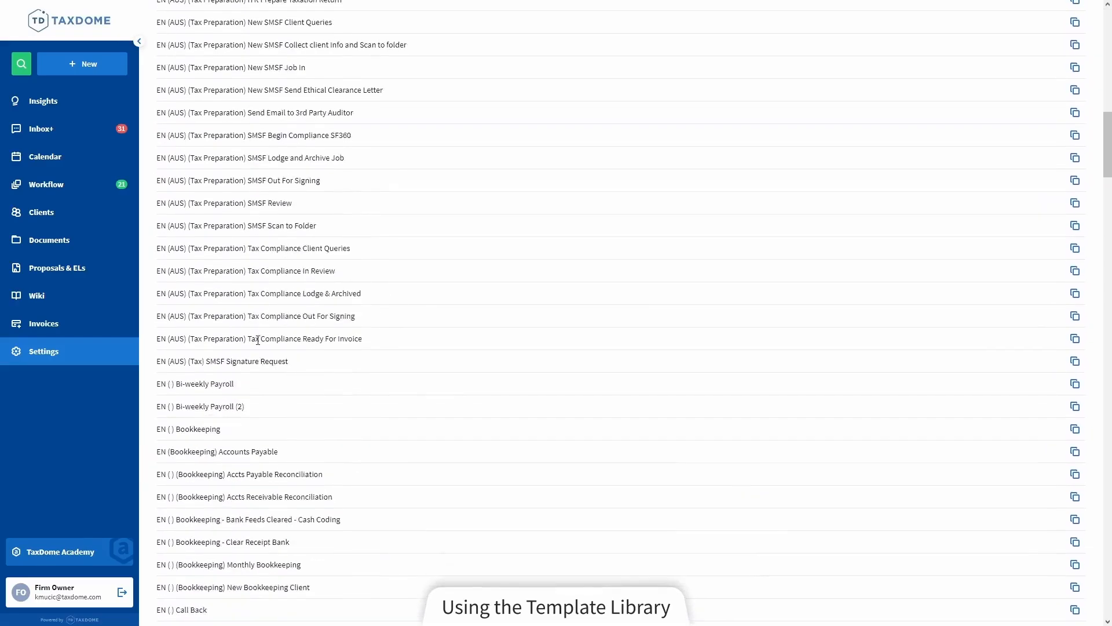
scroll(258, 340, down, 13)
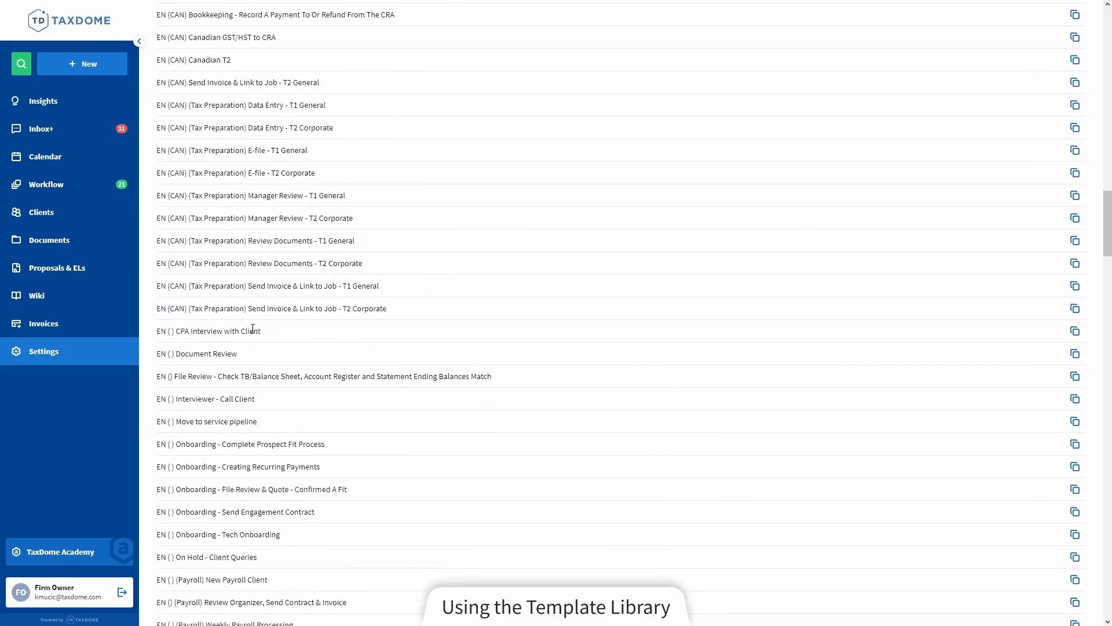
scroll(252, 329, down, 12)
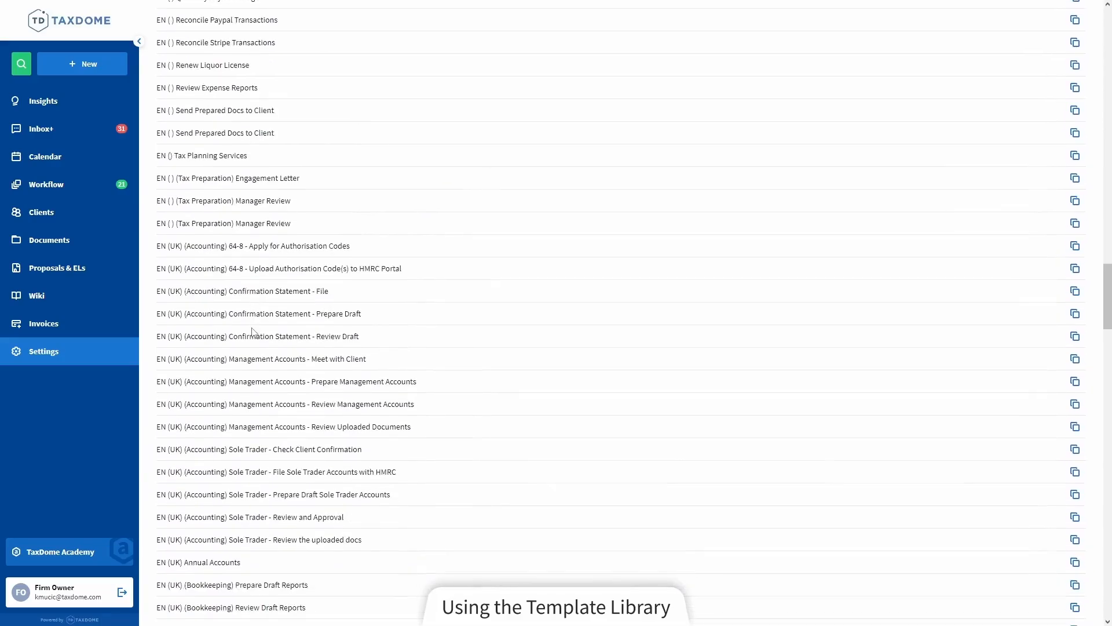
scroll(253, 332, down, 13)
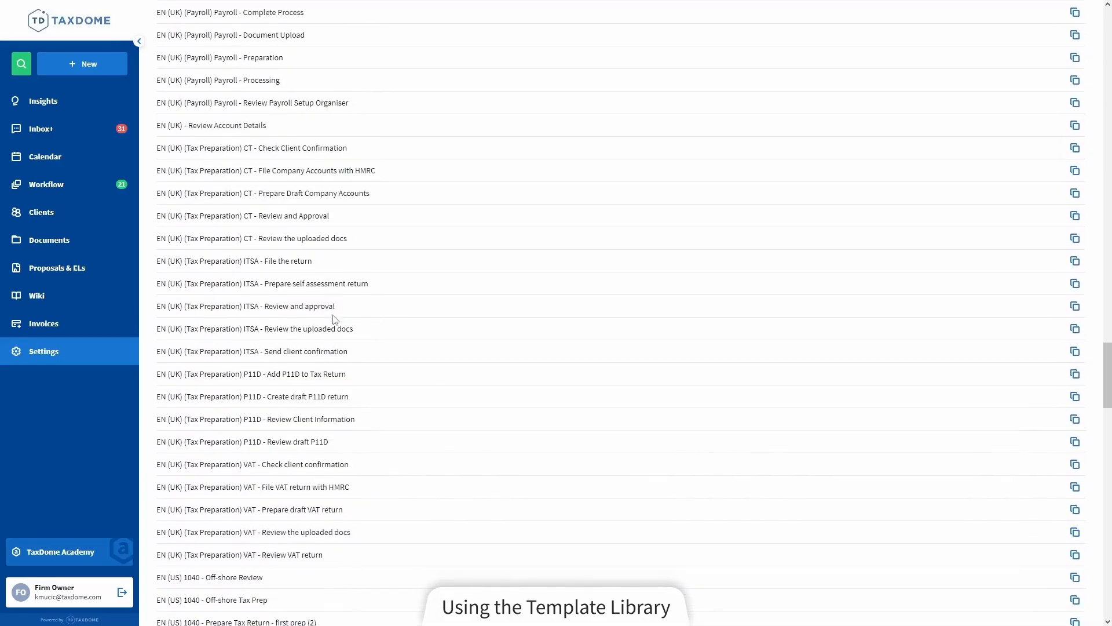